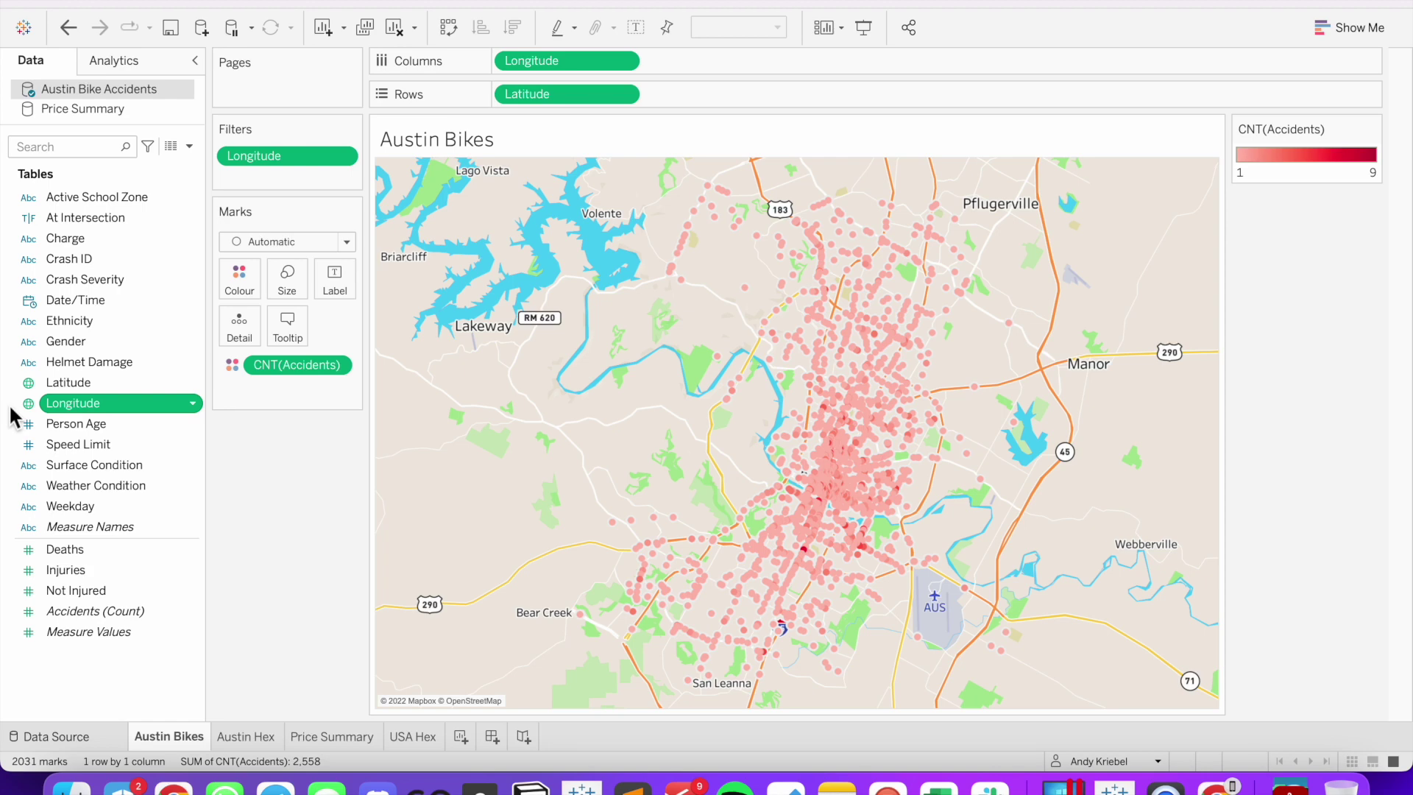
Open the data pane's options menu while viewing the Austin Bikes sheet
click(191, 145)
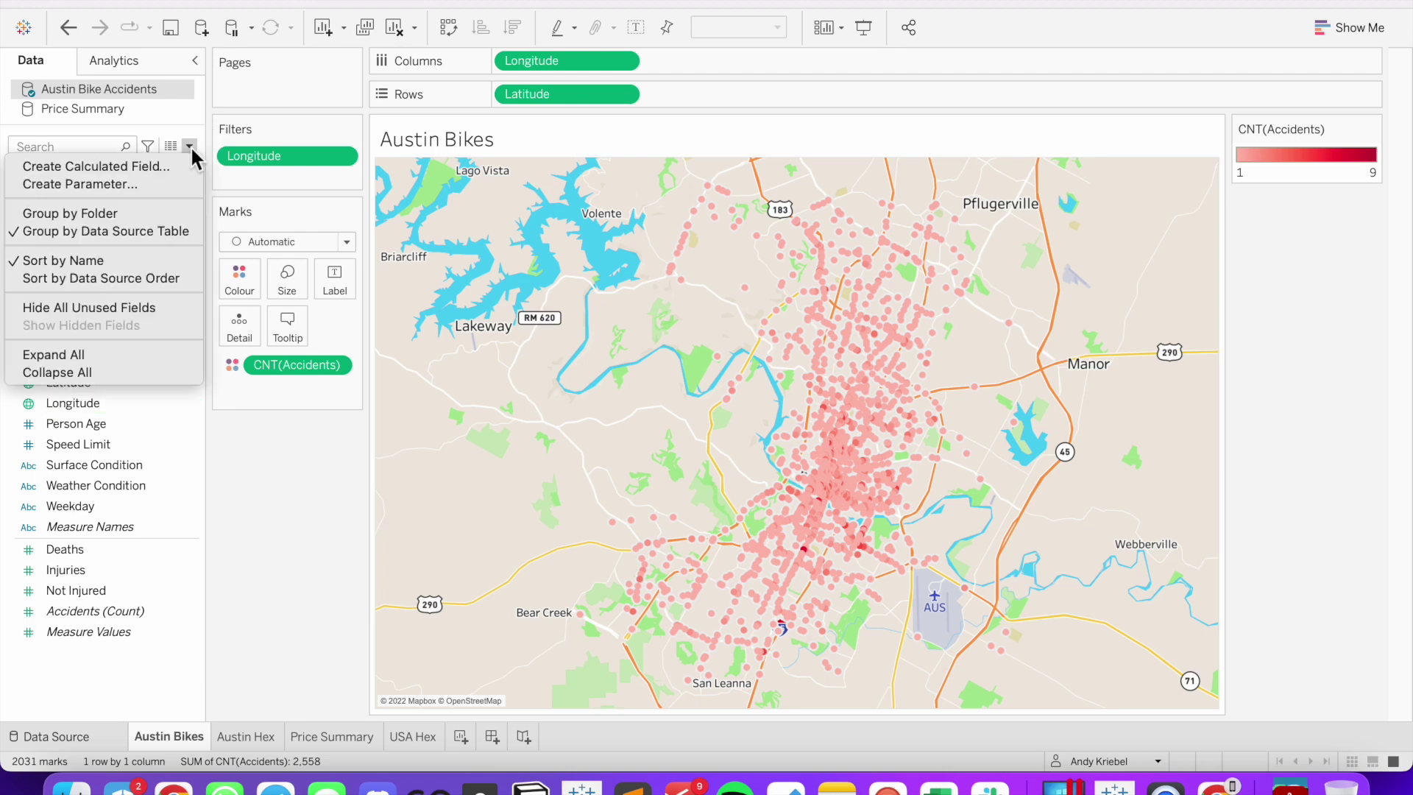
Create a Float parameter named Adjuster with current value 1
click(162, 184)
text(Adjuster)
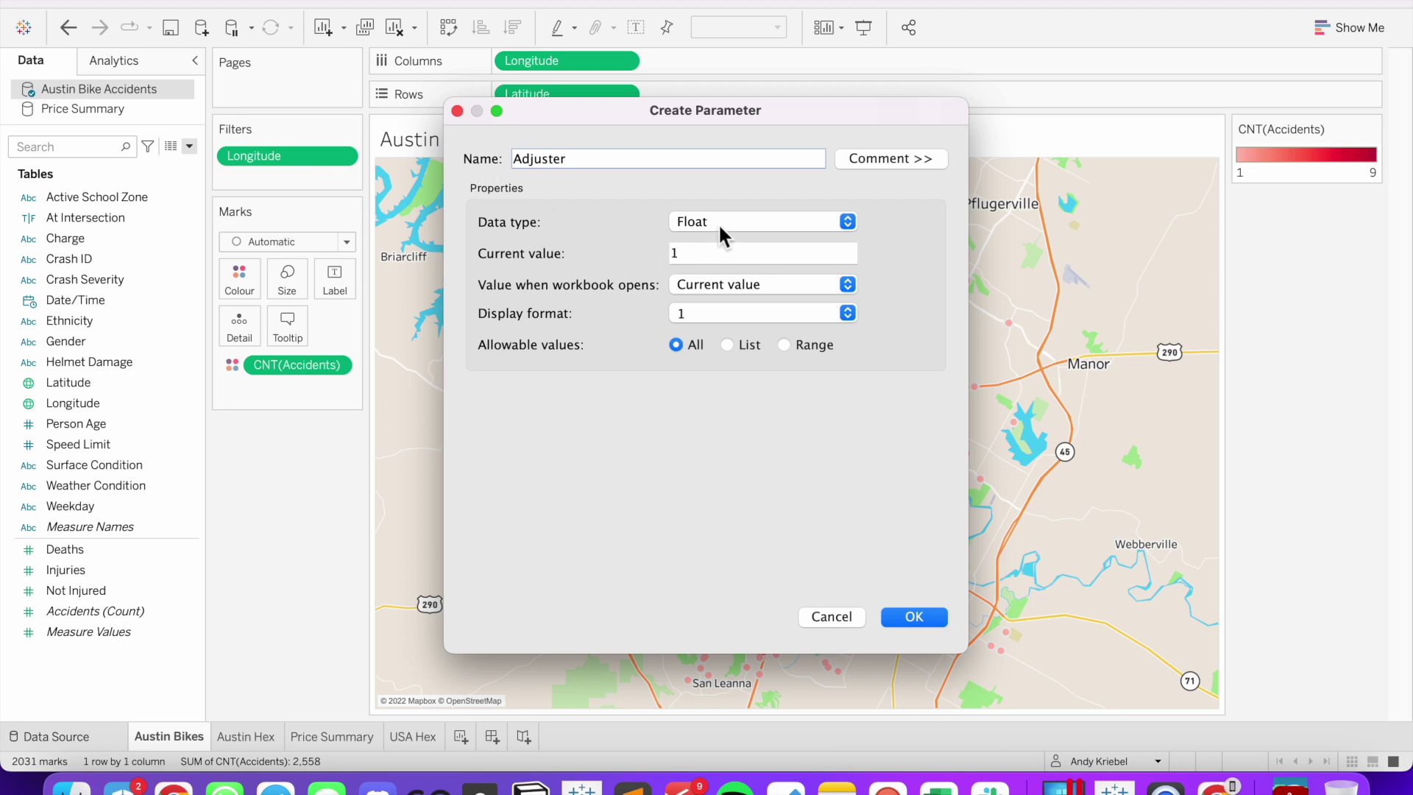
click(709, 254)
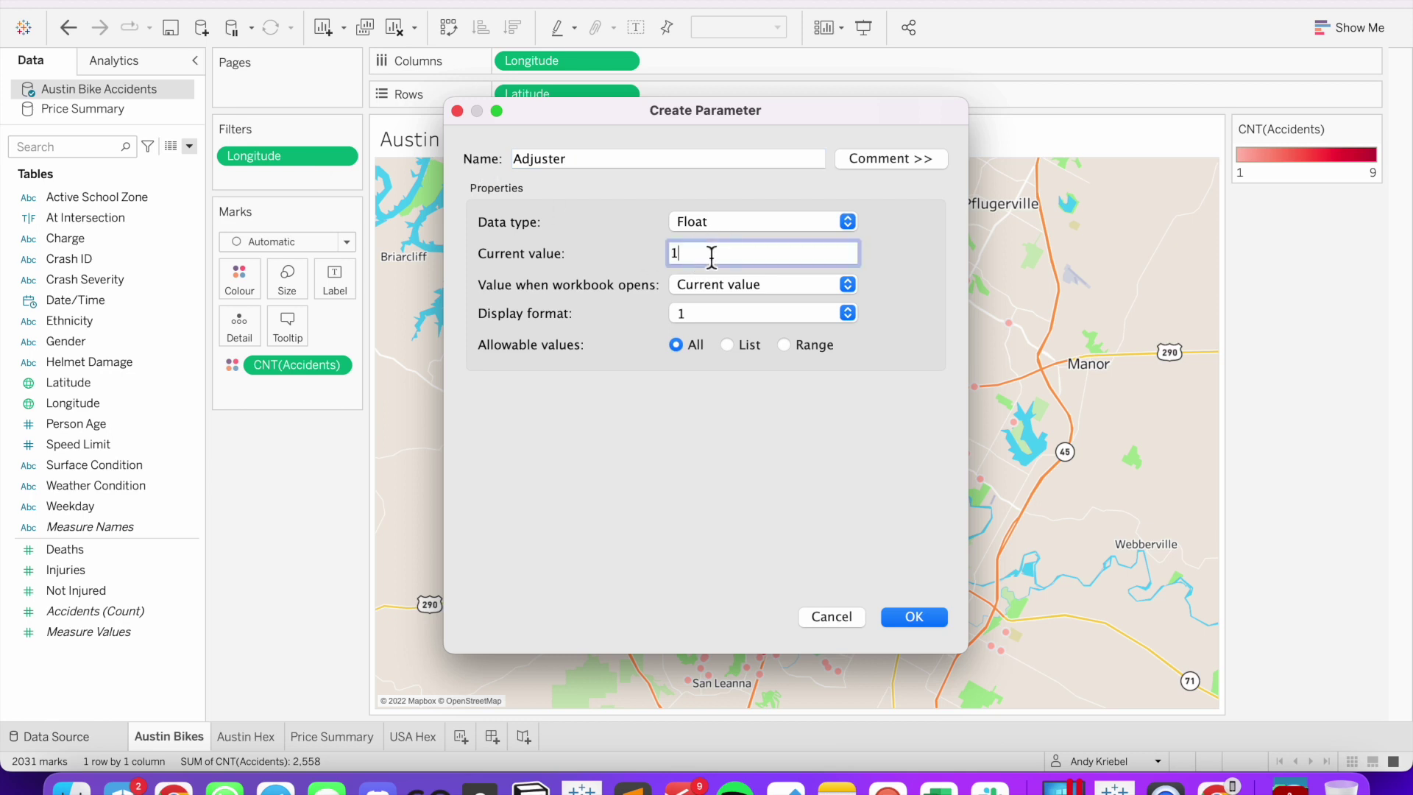
click(914, 616)
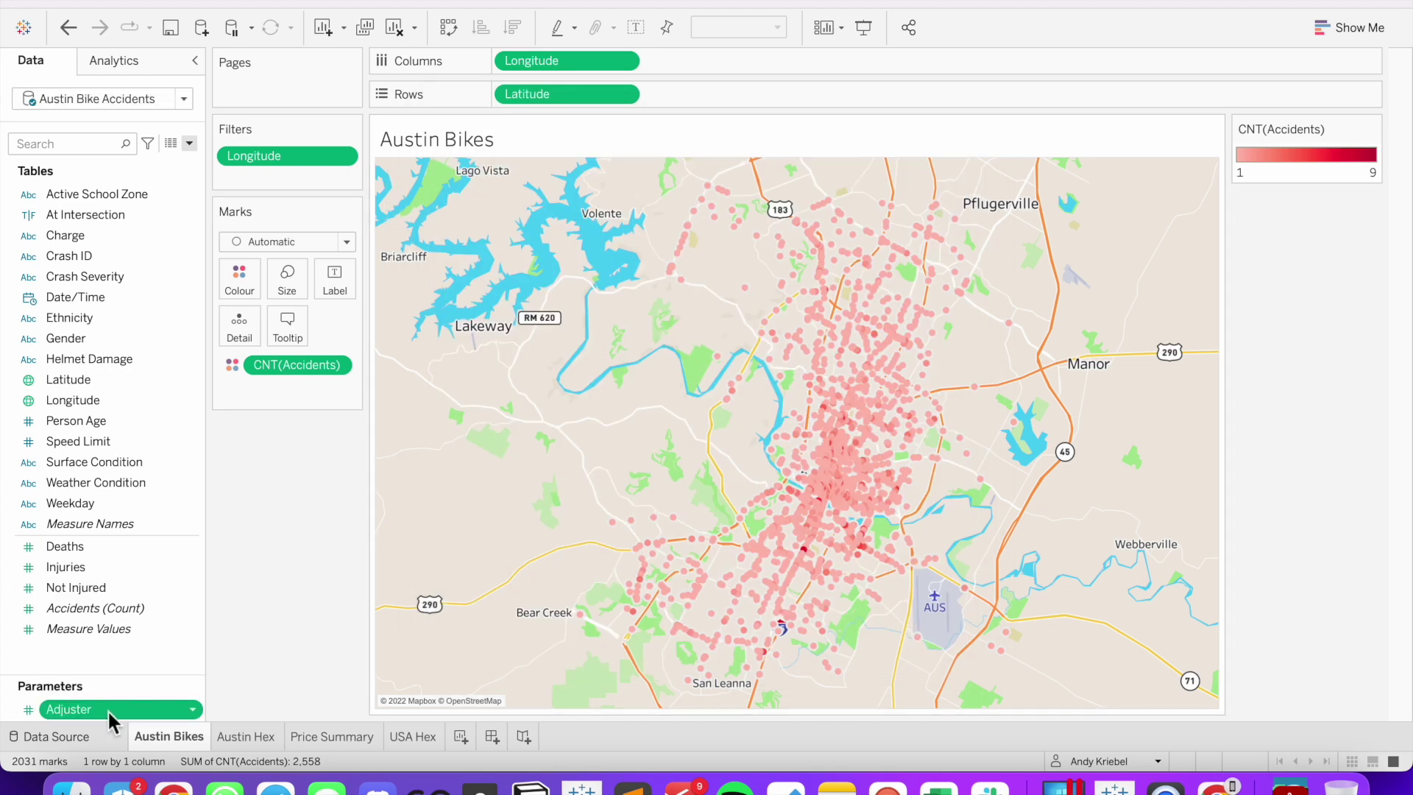
Show the Adjuster parameter control beside the Austin Bikes map
click(108, 710)
right_click(107, 709)
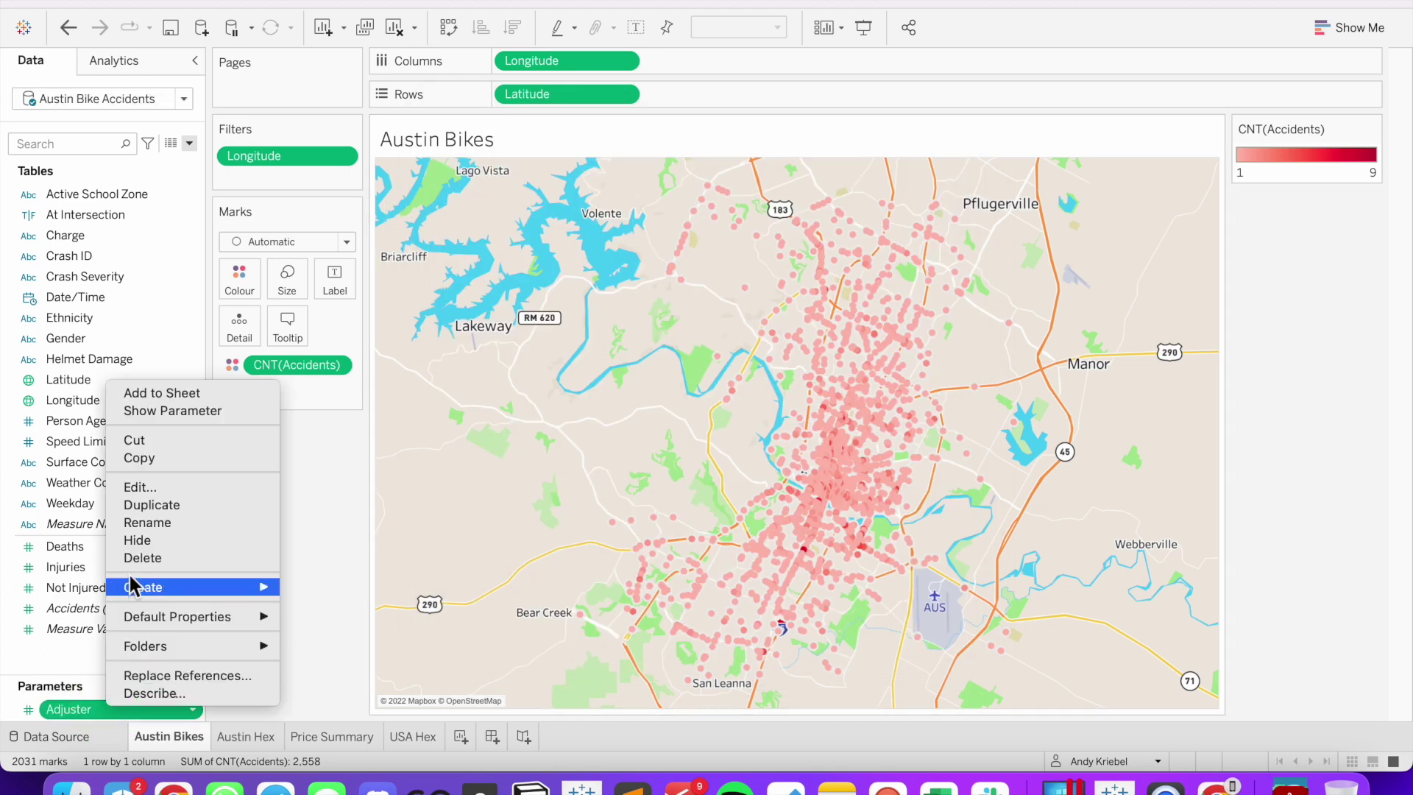
click(178, 410)
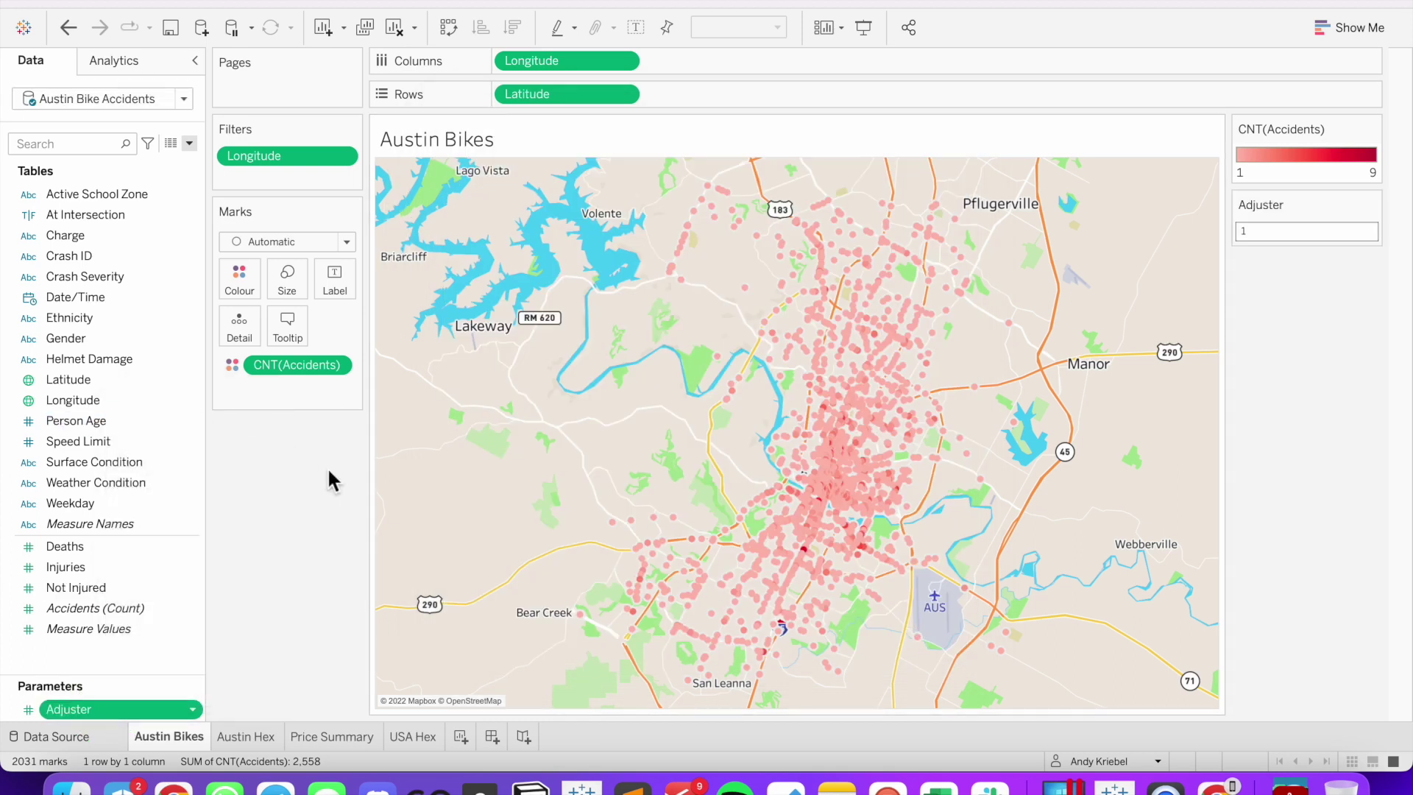
Start a calculated field named Hexbin X with HEXBINX([Longitude],[Latitude])
click(190, 143)
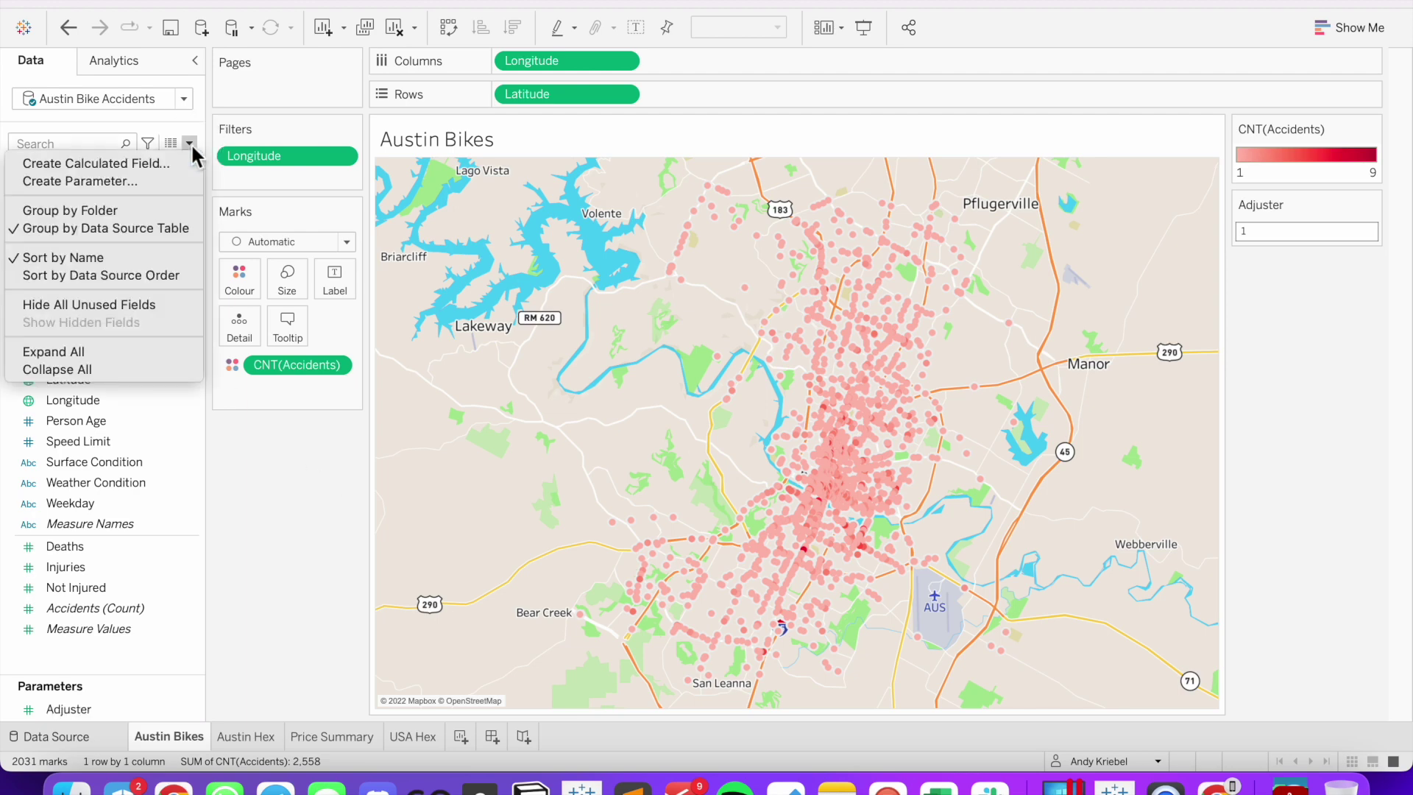
click(170, 162)
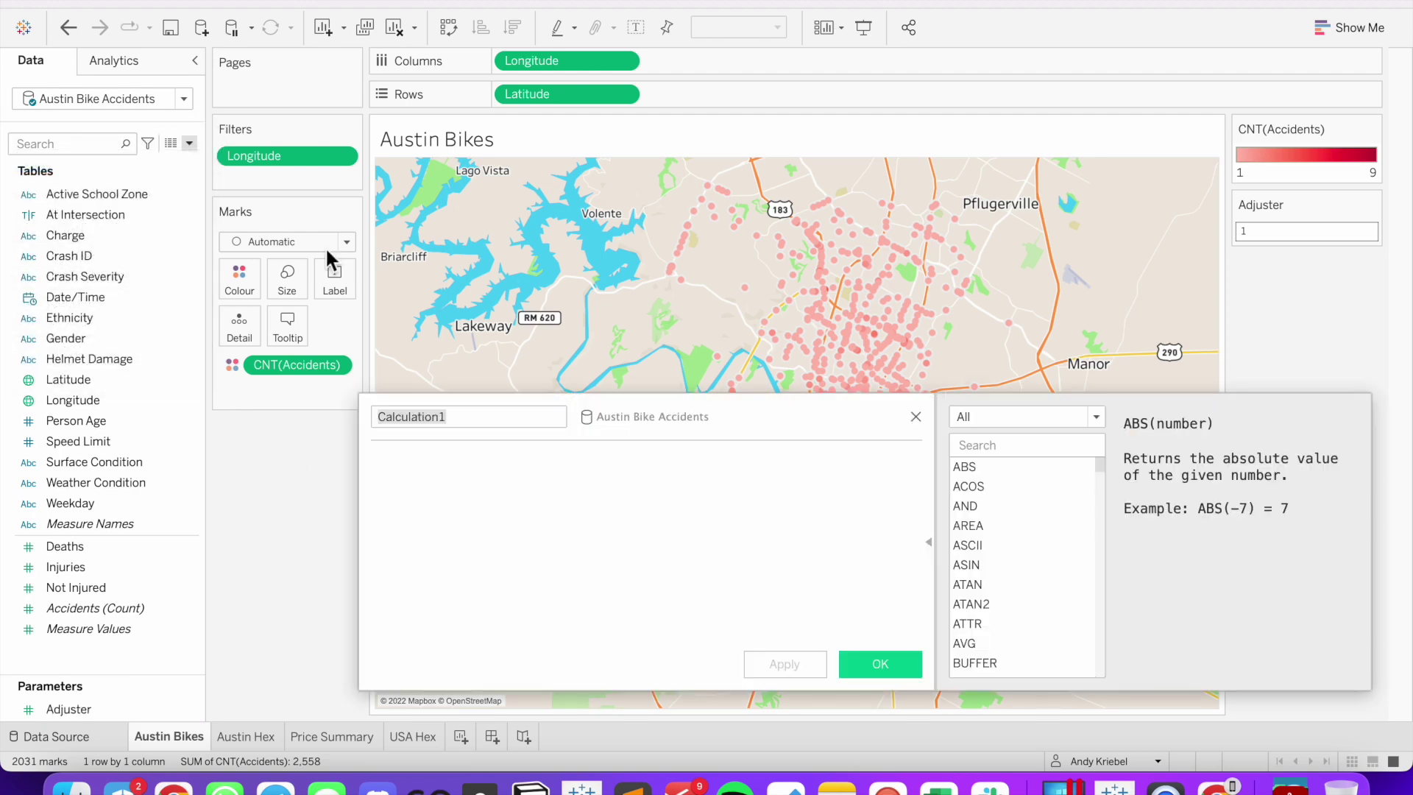
text(Hexbin X)
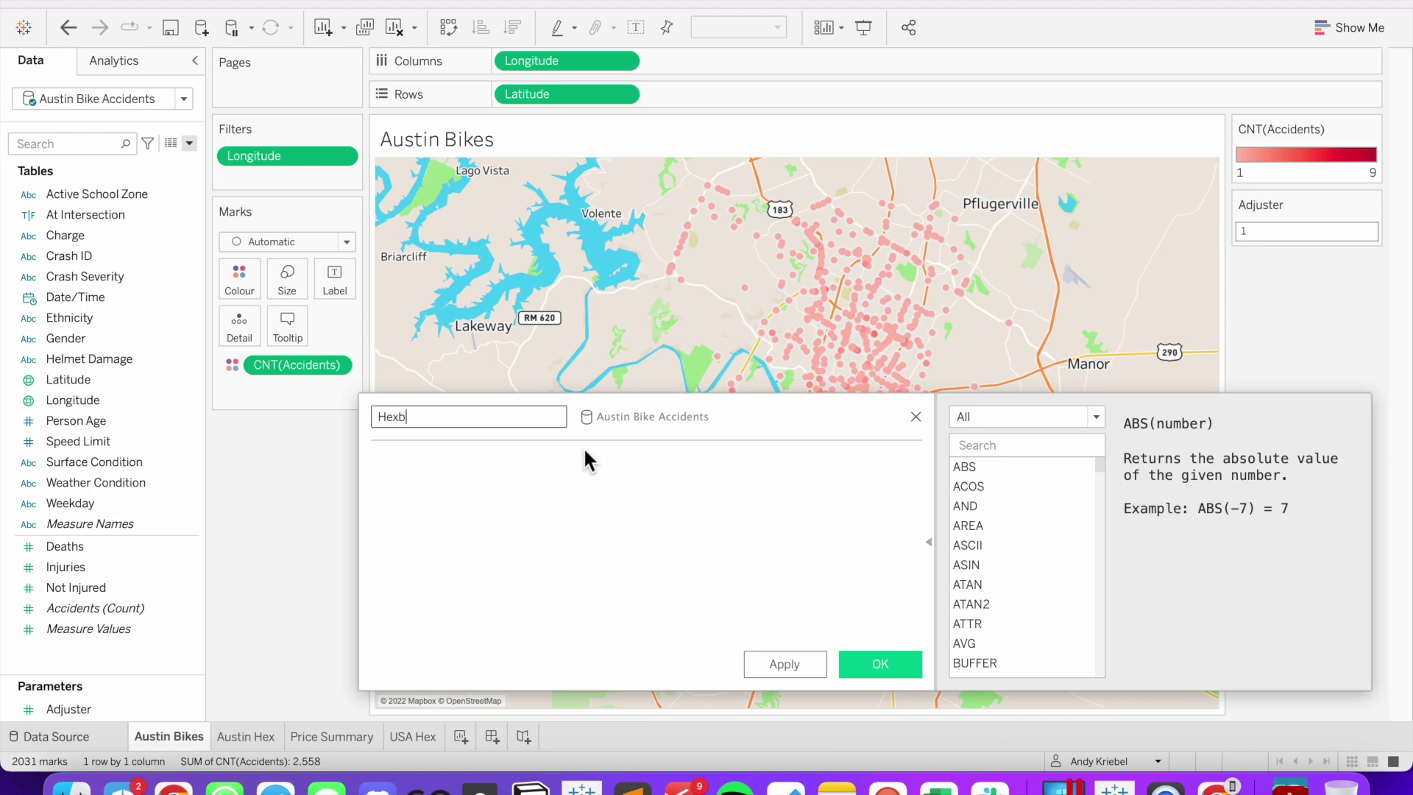
click(573, 518)
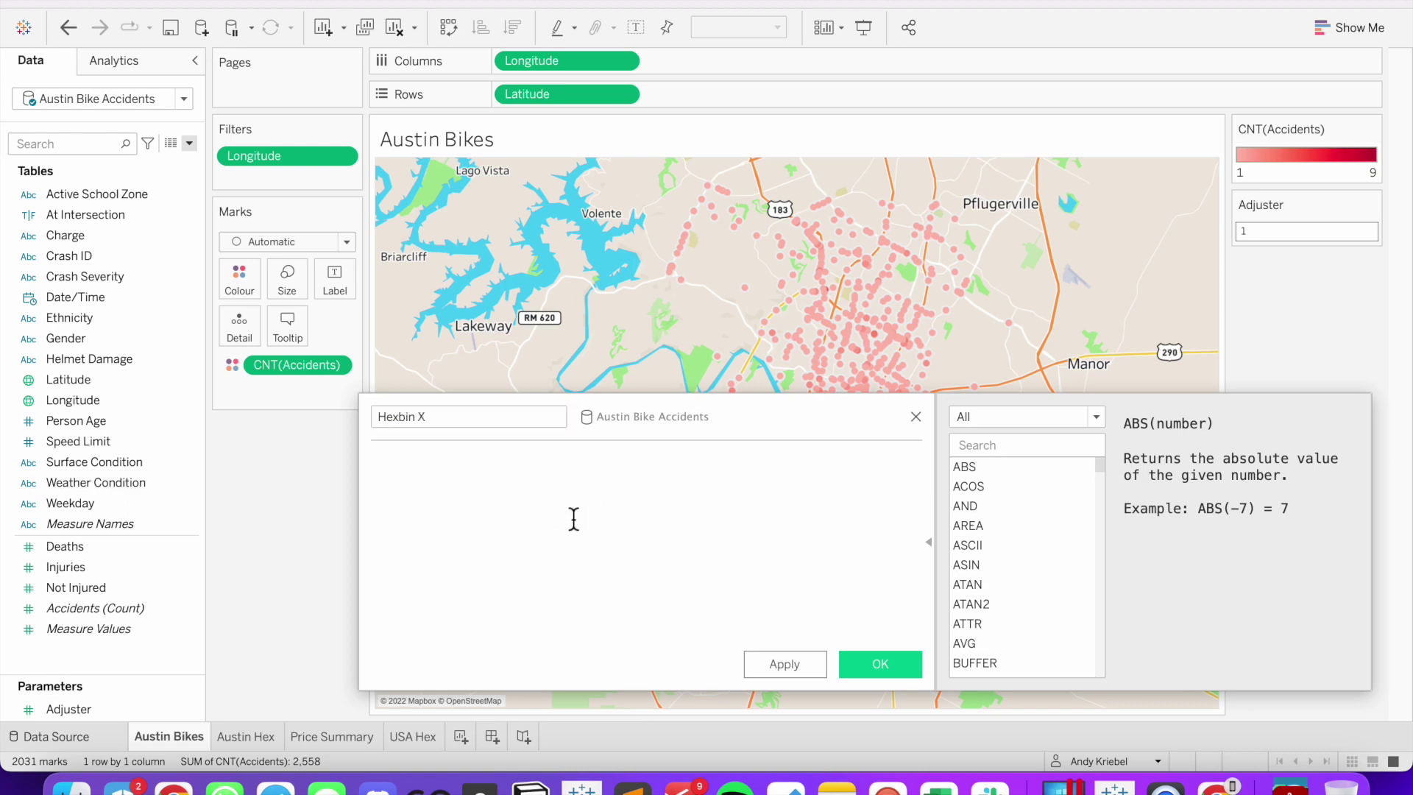
text(hex)
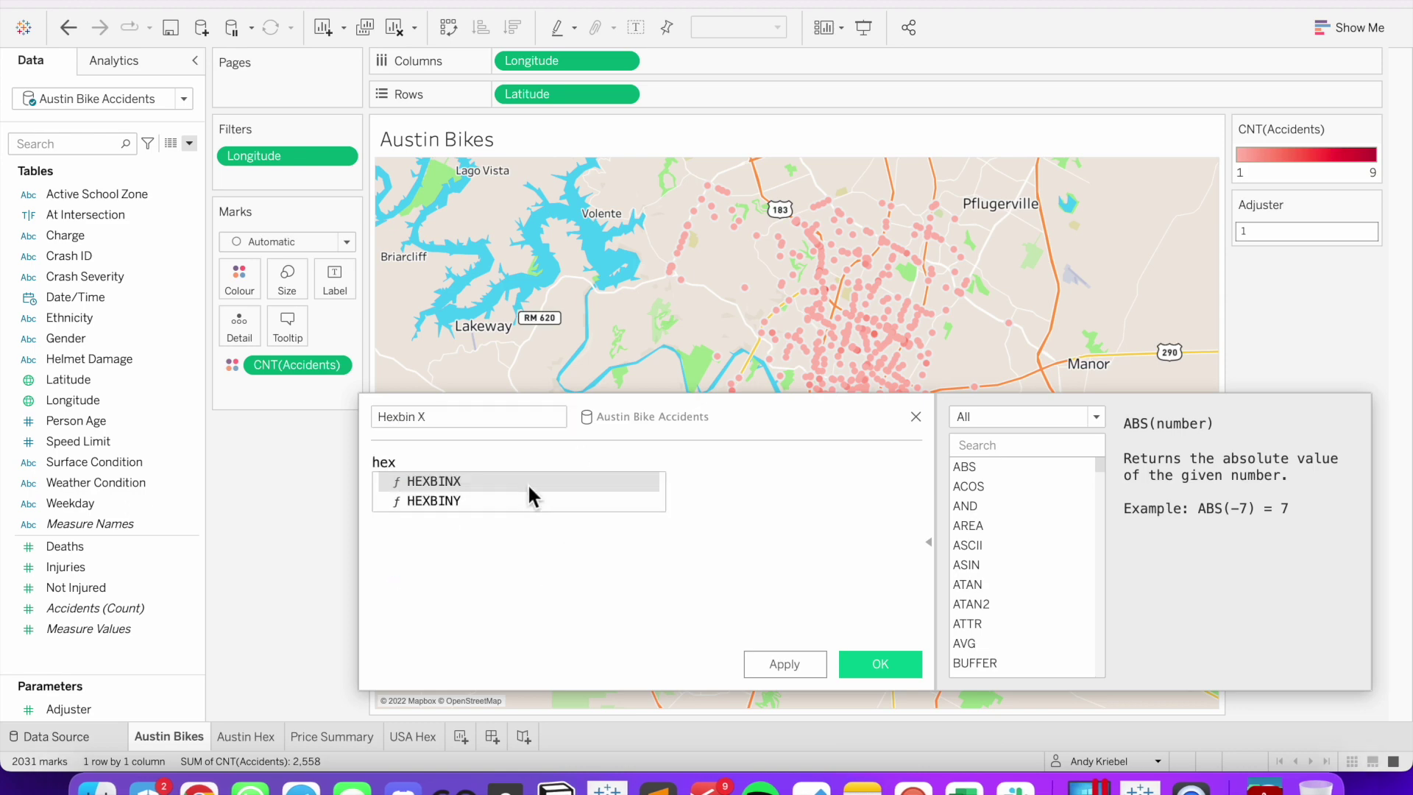
click(527, 483)
drag(710, 418, 479, 353)
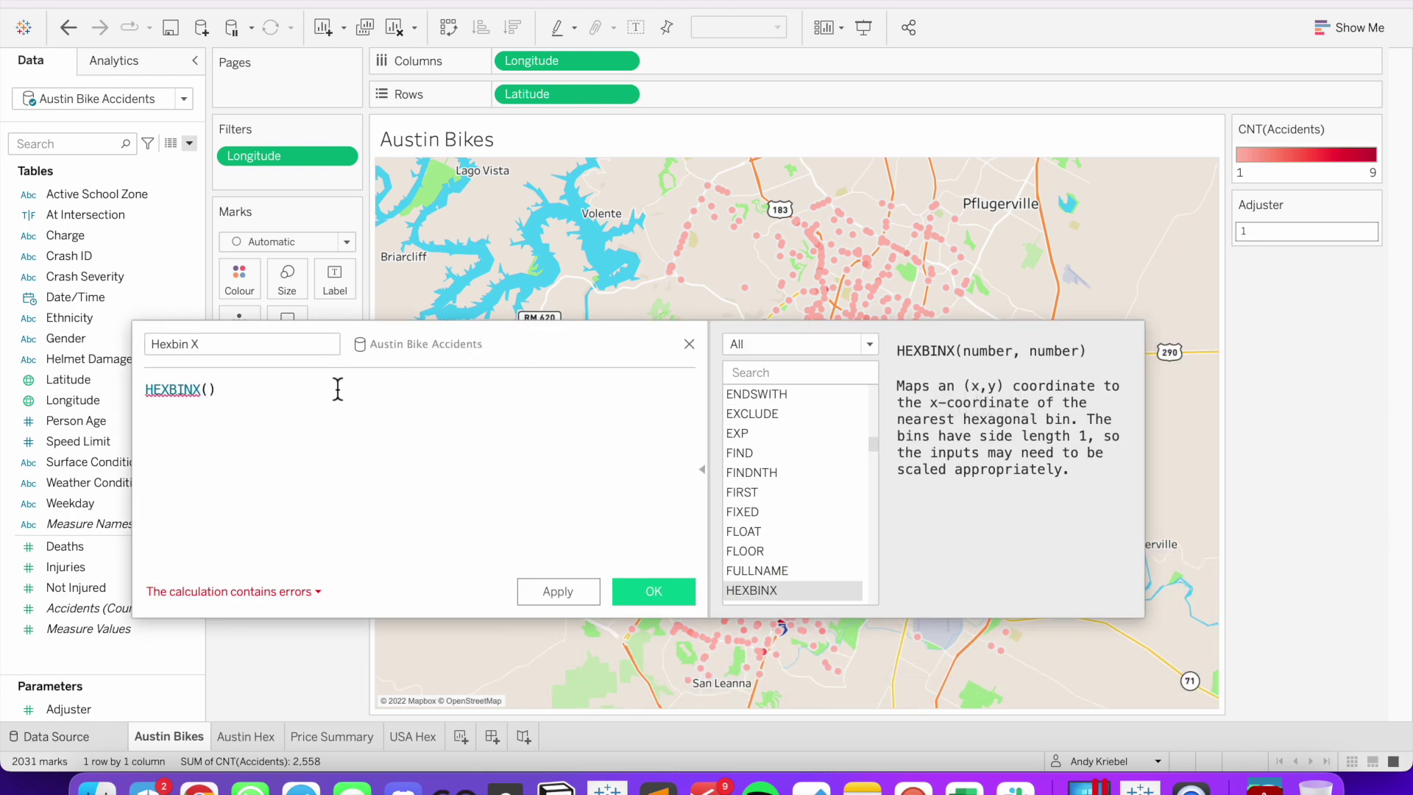
text([Long)
key(Return)
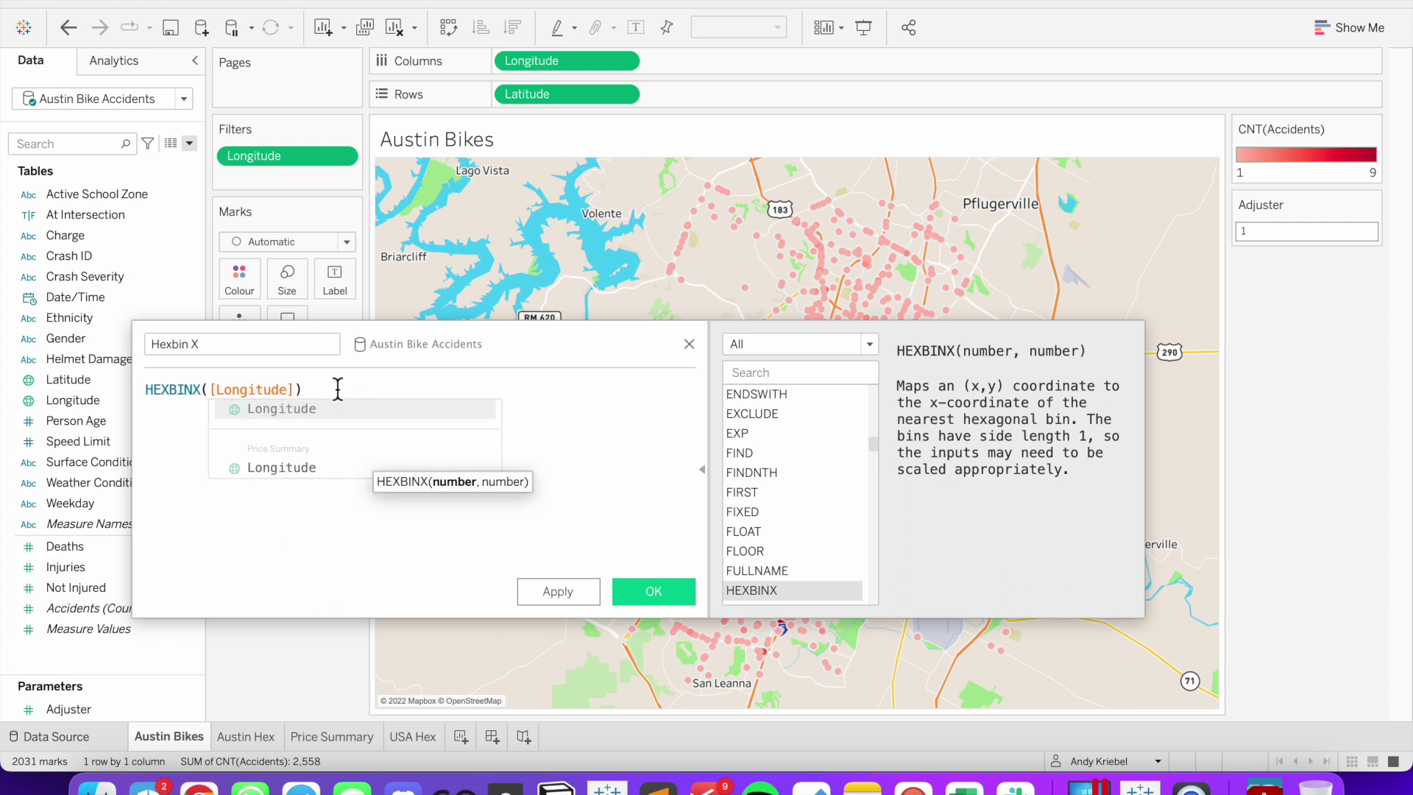
text(,lat)
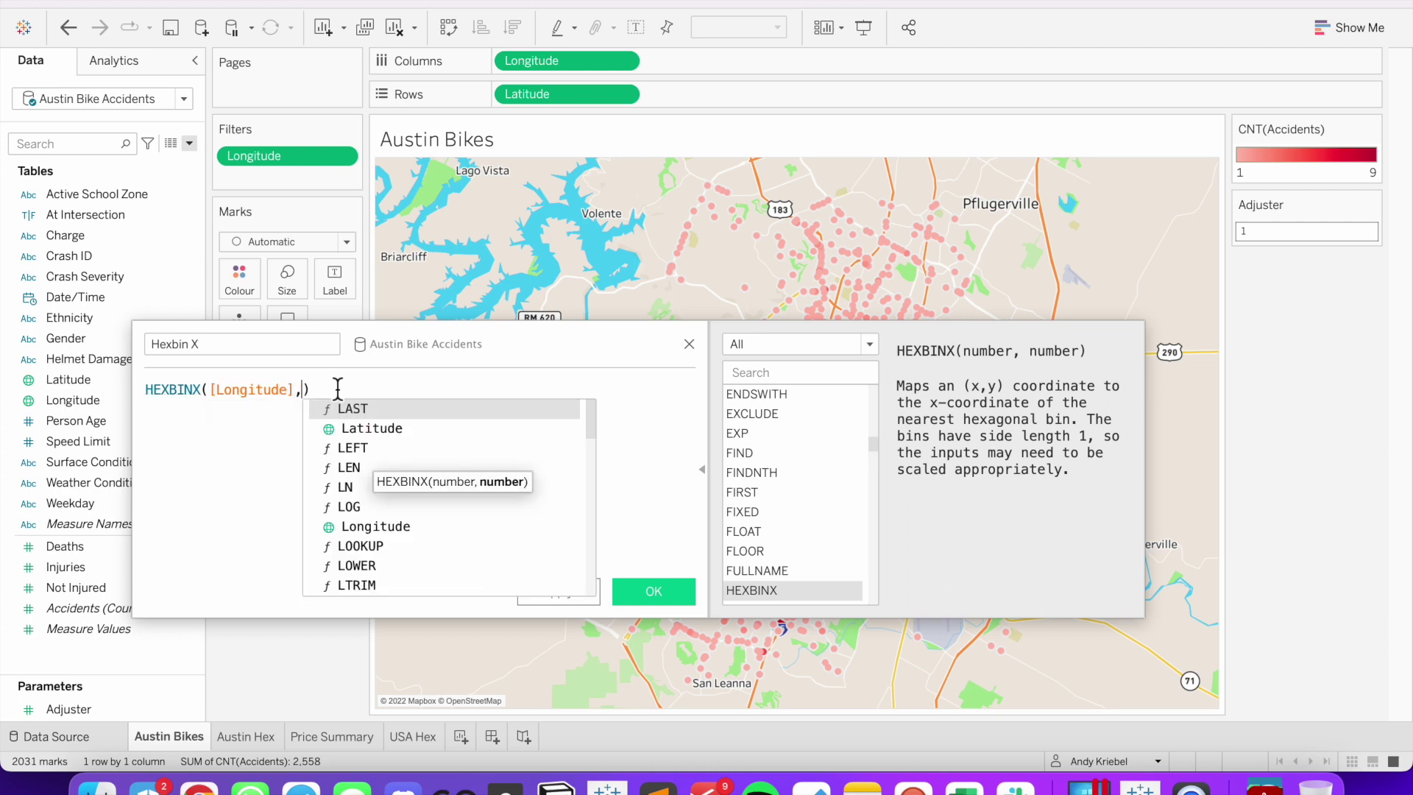
key(Return)
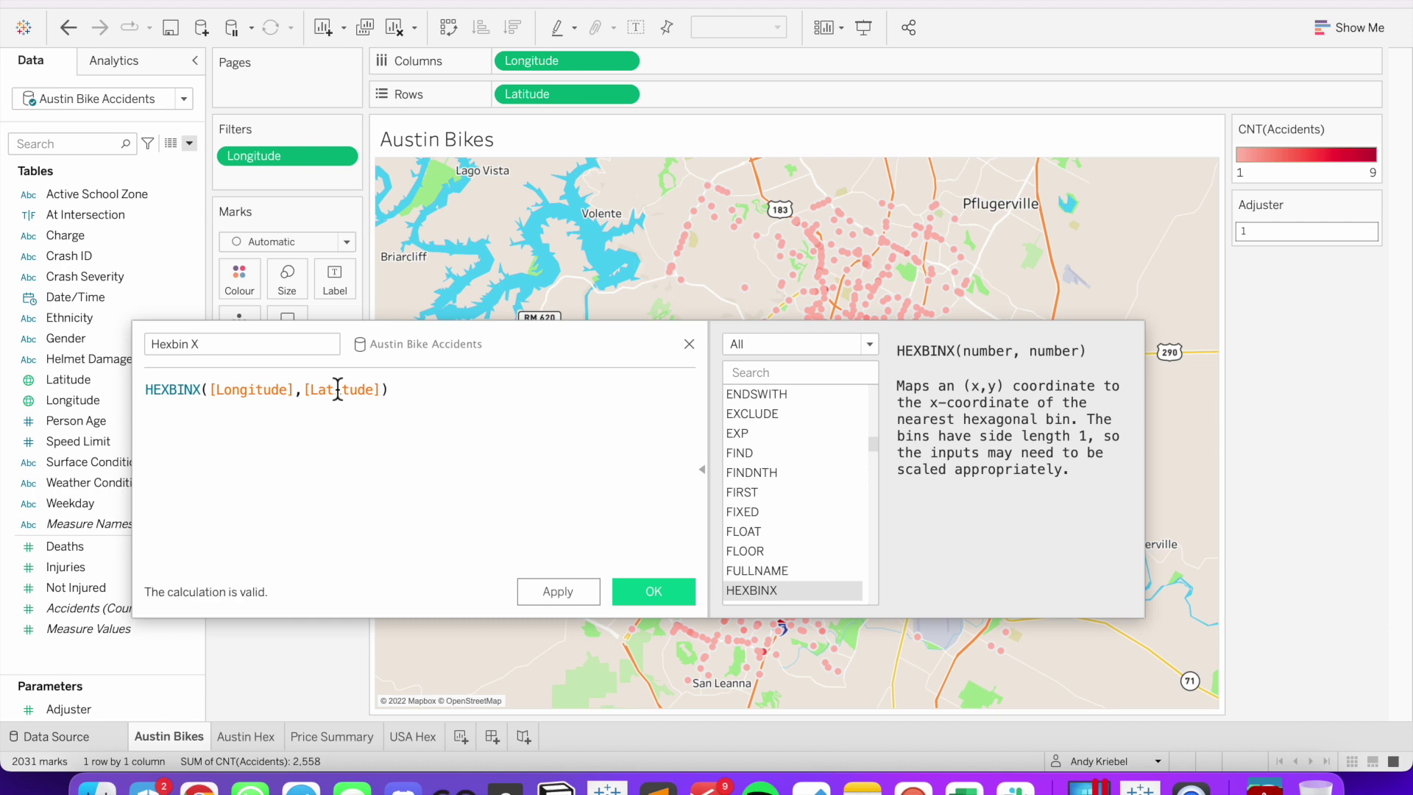
Multiply both arguments by [Adjuster], divide the result by [Adjuster], and save Hexbin X
click(337, 389)
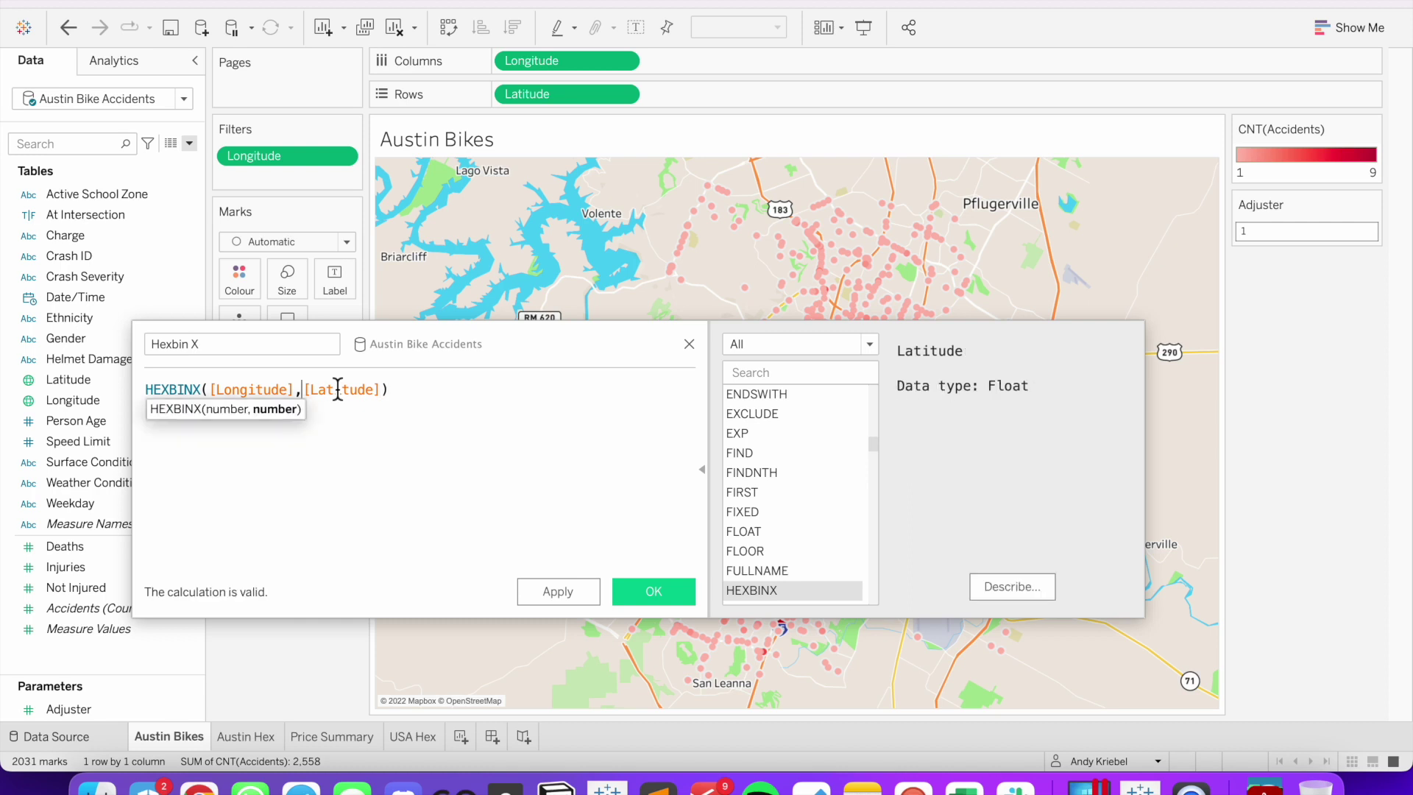
key(Left)
text(*a)
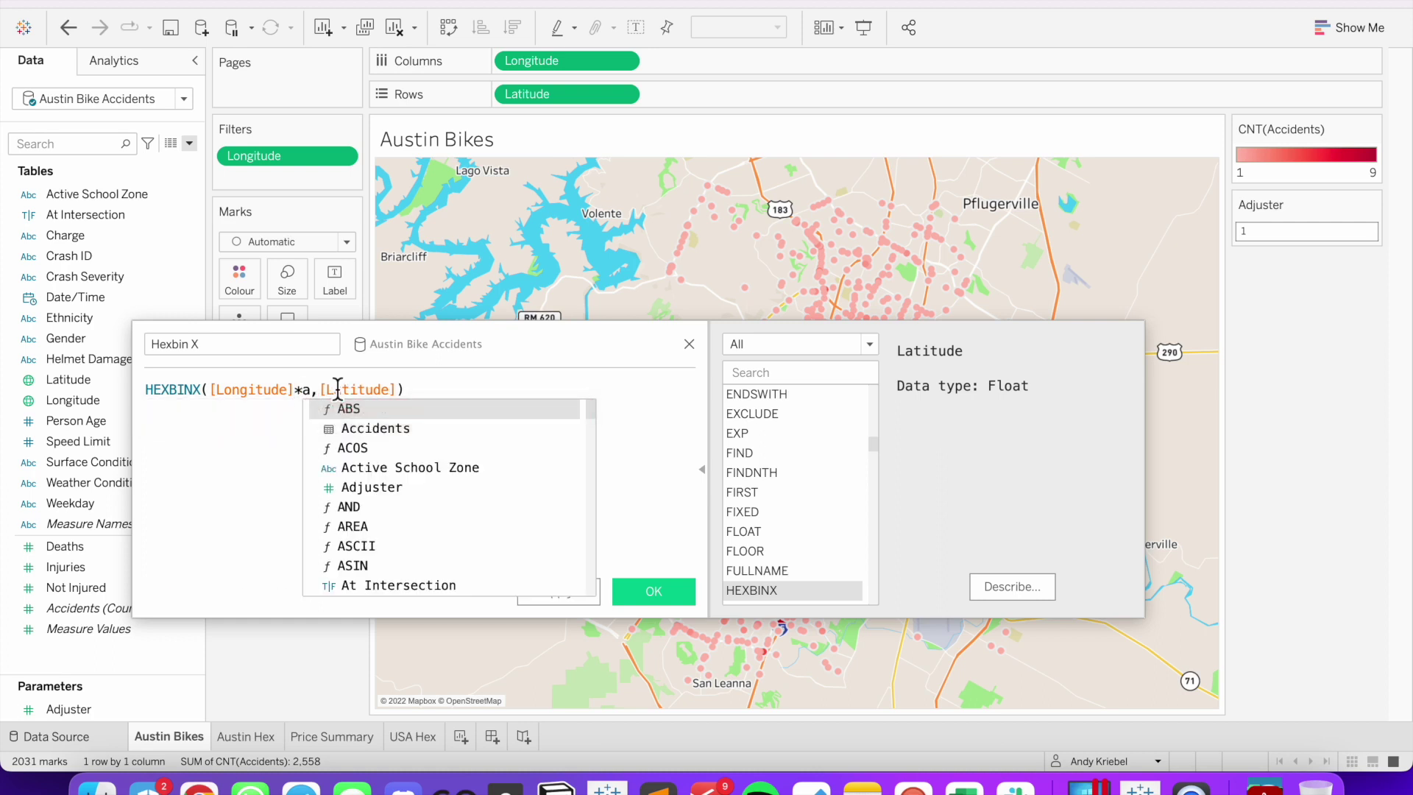
text(dj)
click(359, 409)
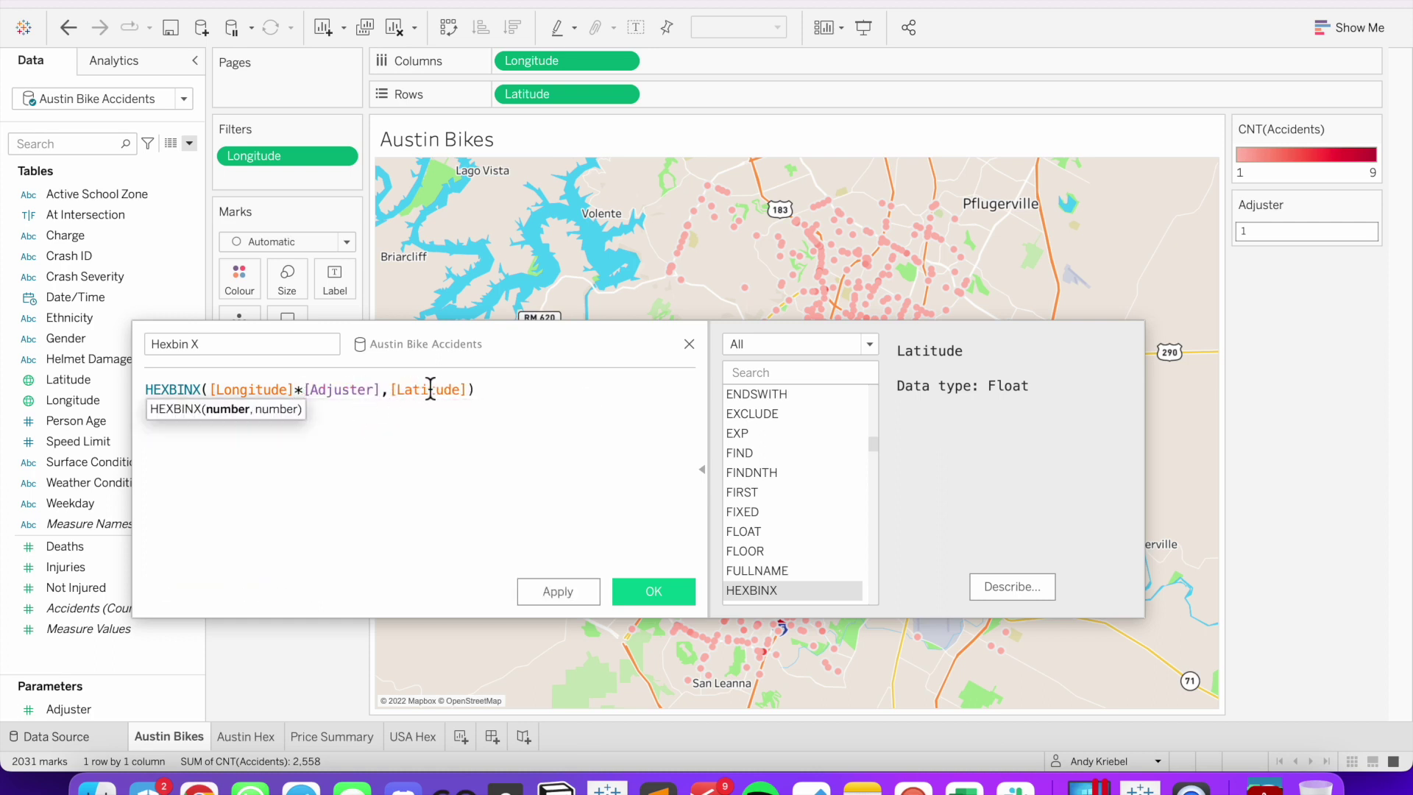
click(471, 394)
text(*adj)
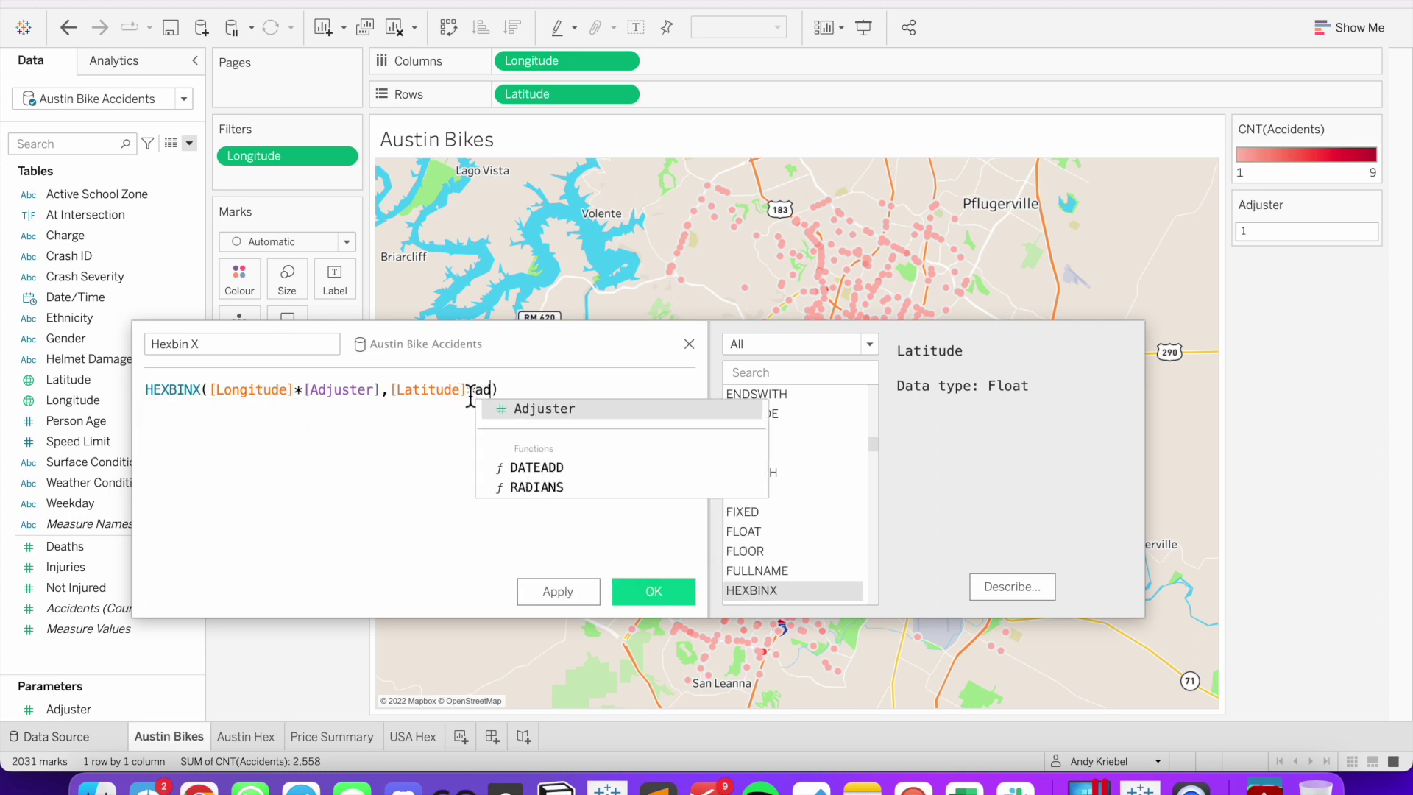
click(518, 408)
text())
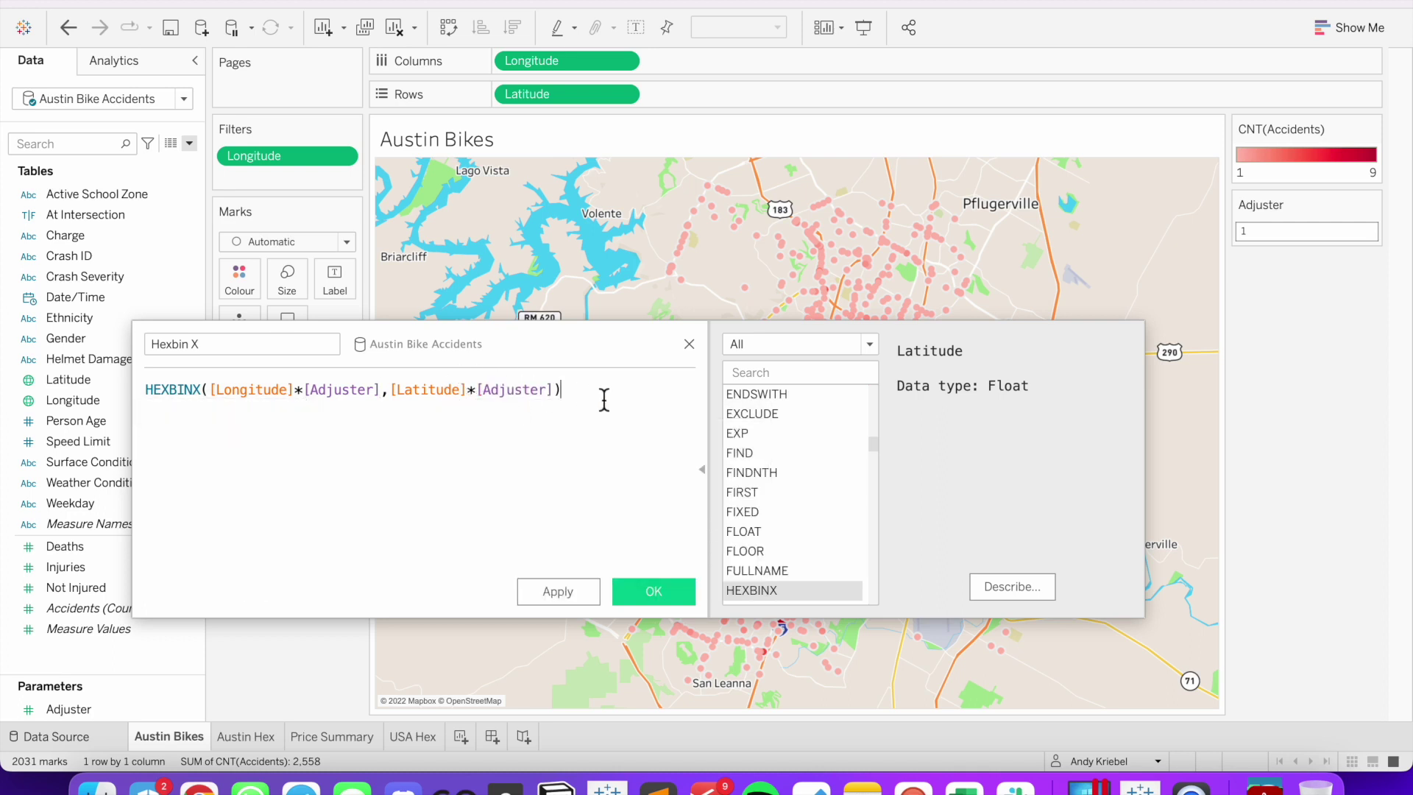
key(Return)
text(/)
key(Return)
text(adj)
key(Return)
click(642, 594)
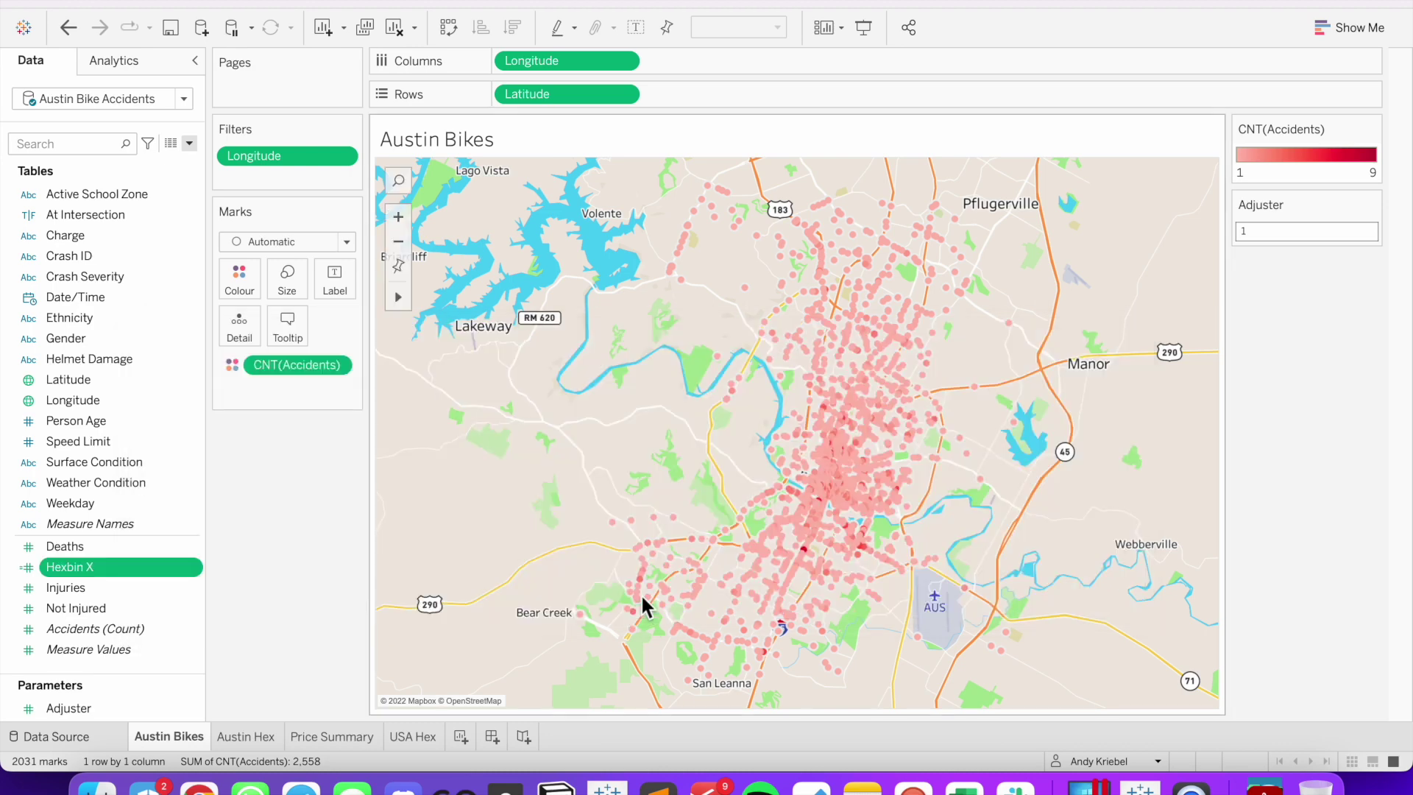
right_click(90, 567)
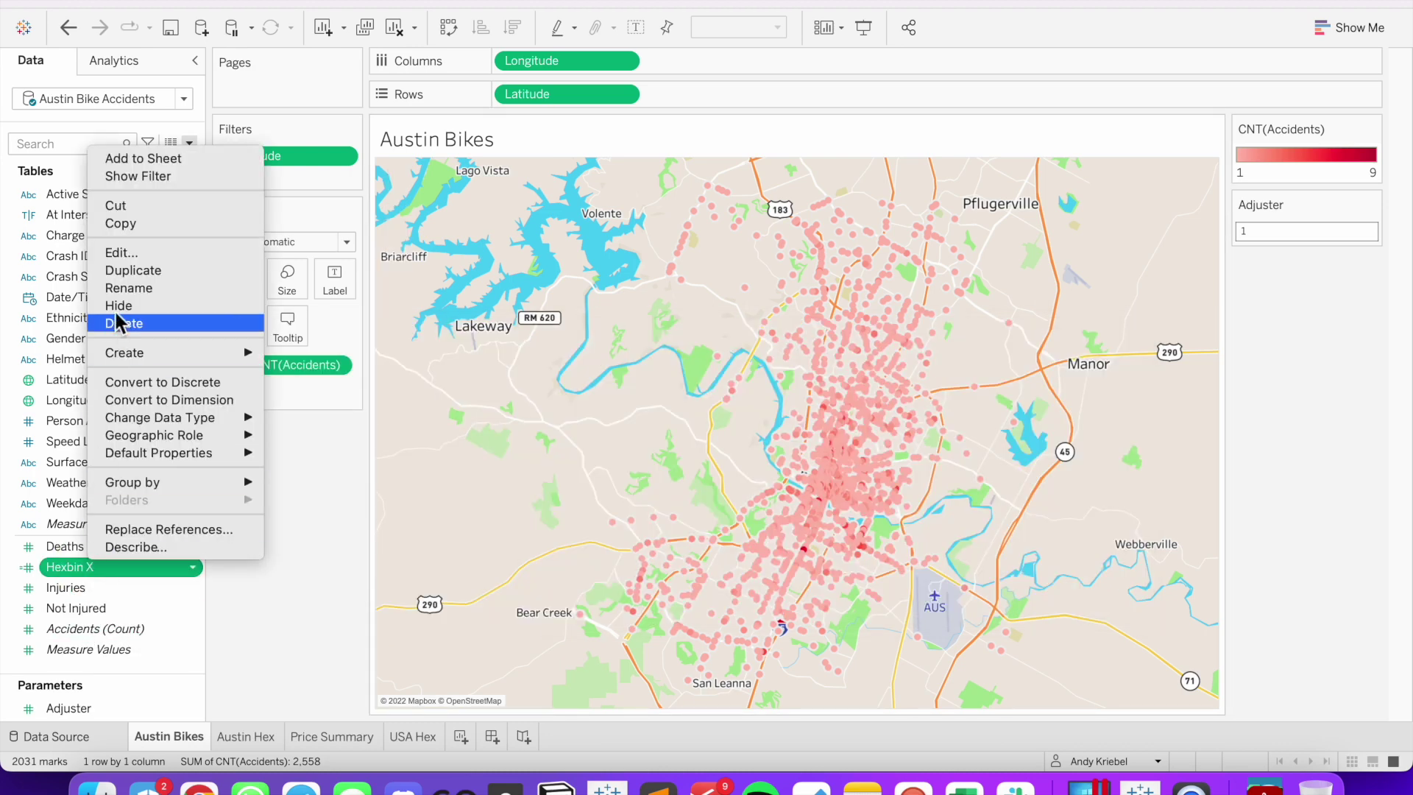
Duplicate Hexbin X and turn the copy into Hexbin Y using HEXBINY with the same arguments
click(129, 270)
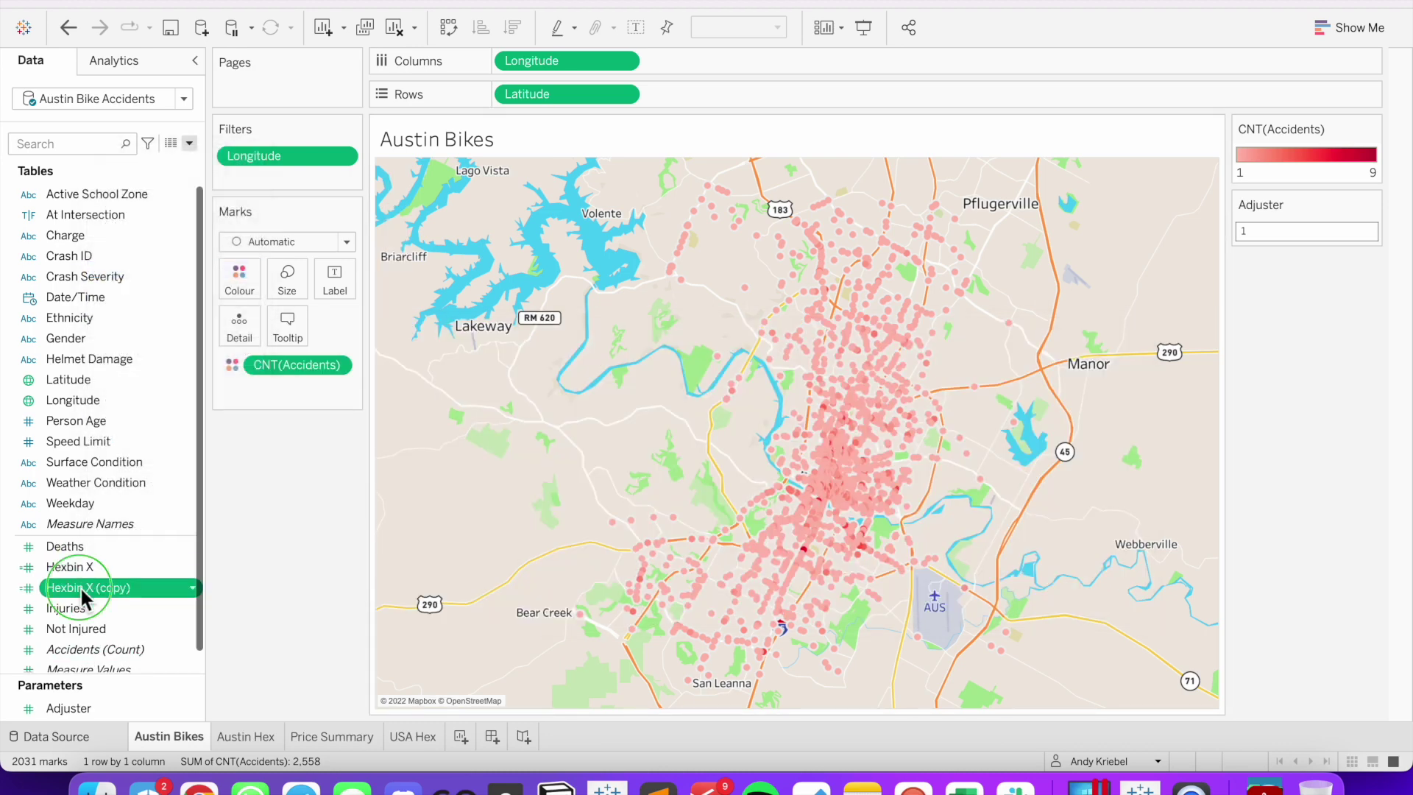
right_click(80, 586)
click(156, 272)
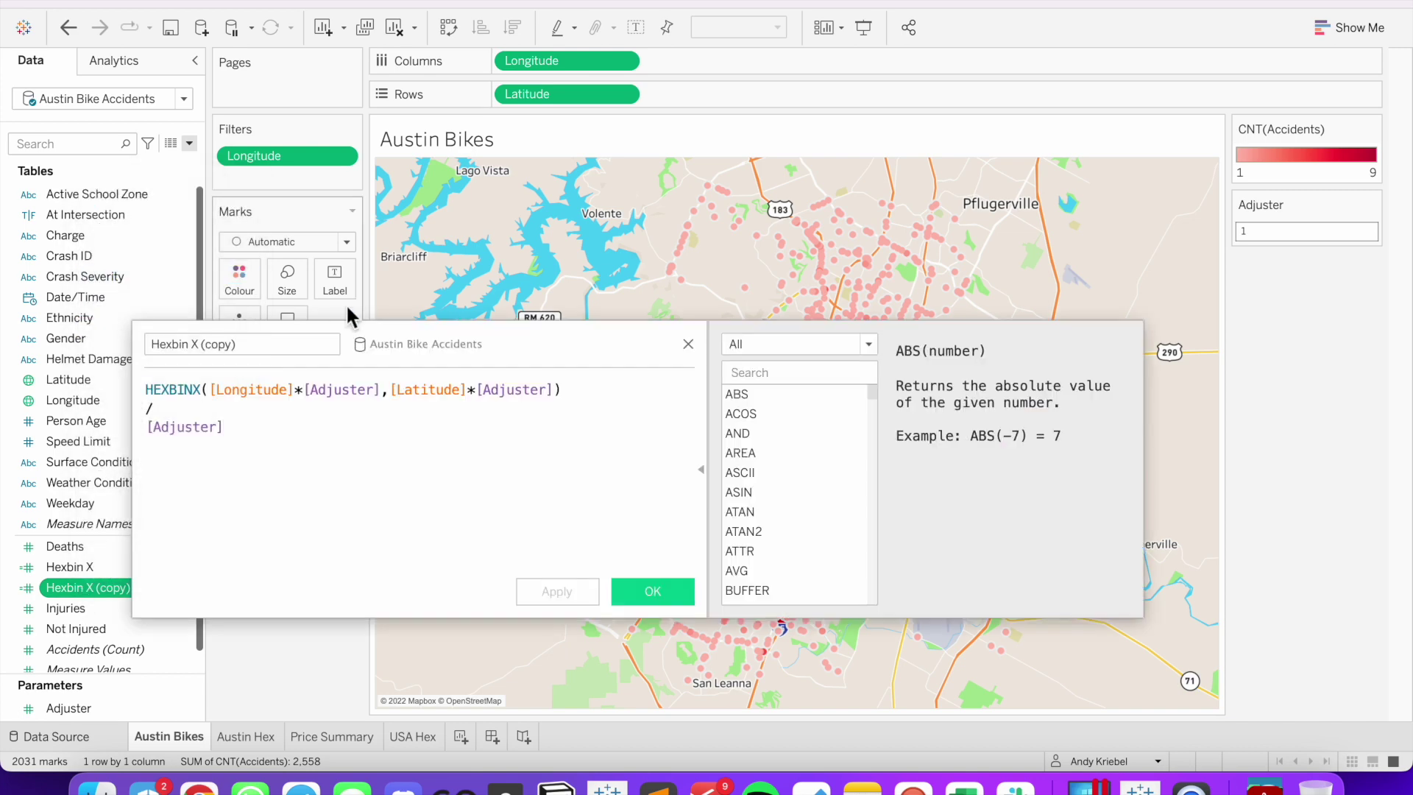
drag(191, 344, 320, 350)
text(Y)
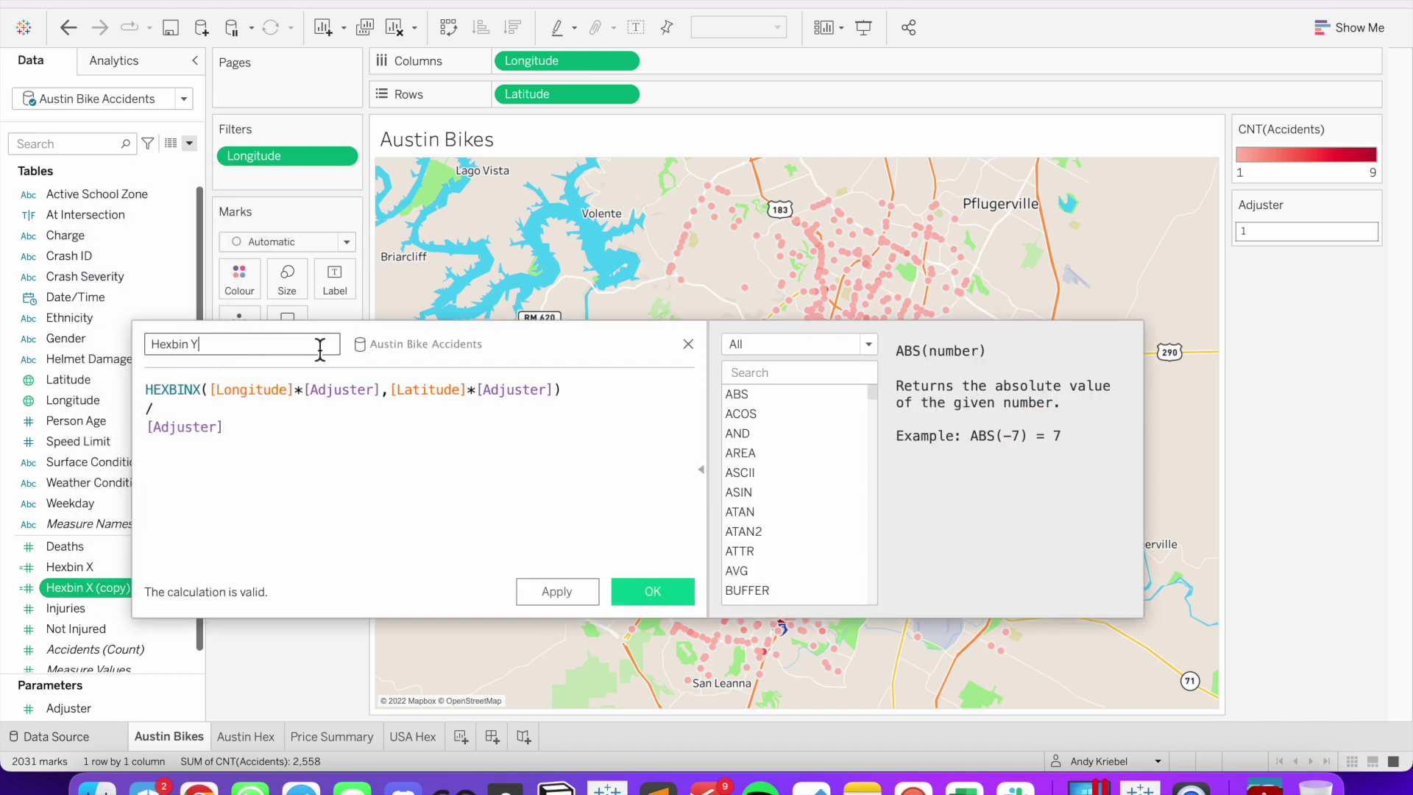
click(202, 392)
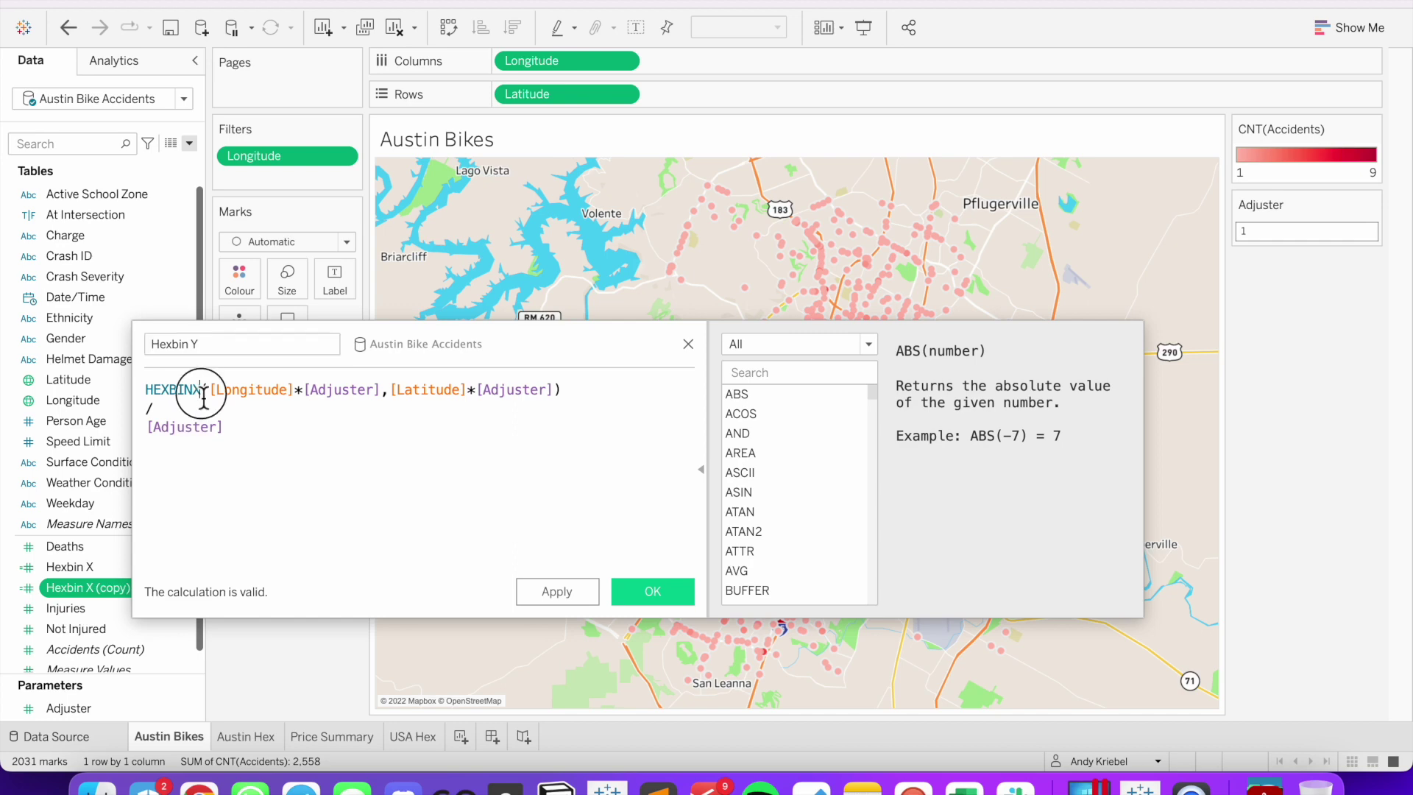
key(BackSpace)
text(Y)
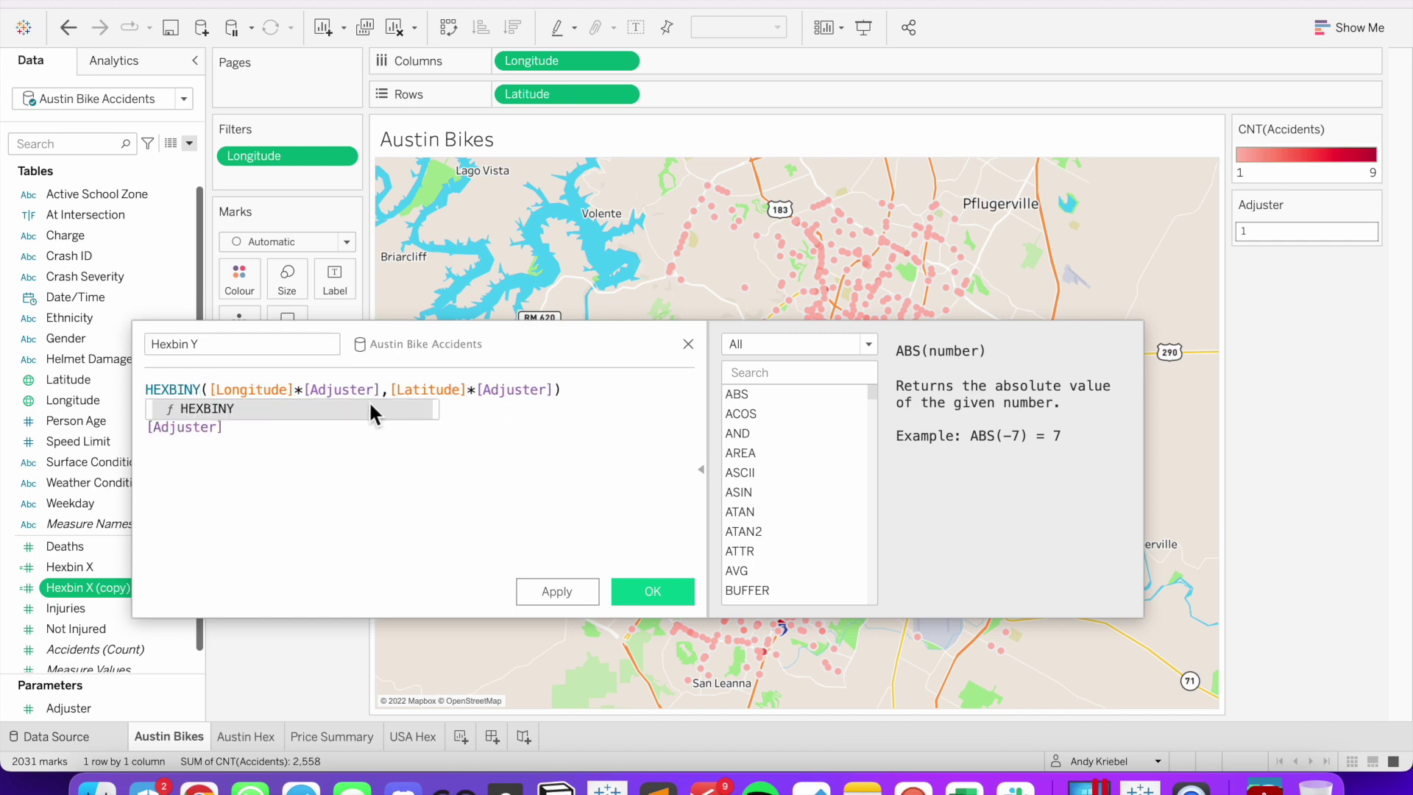
click(364, 412)
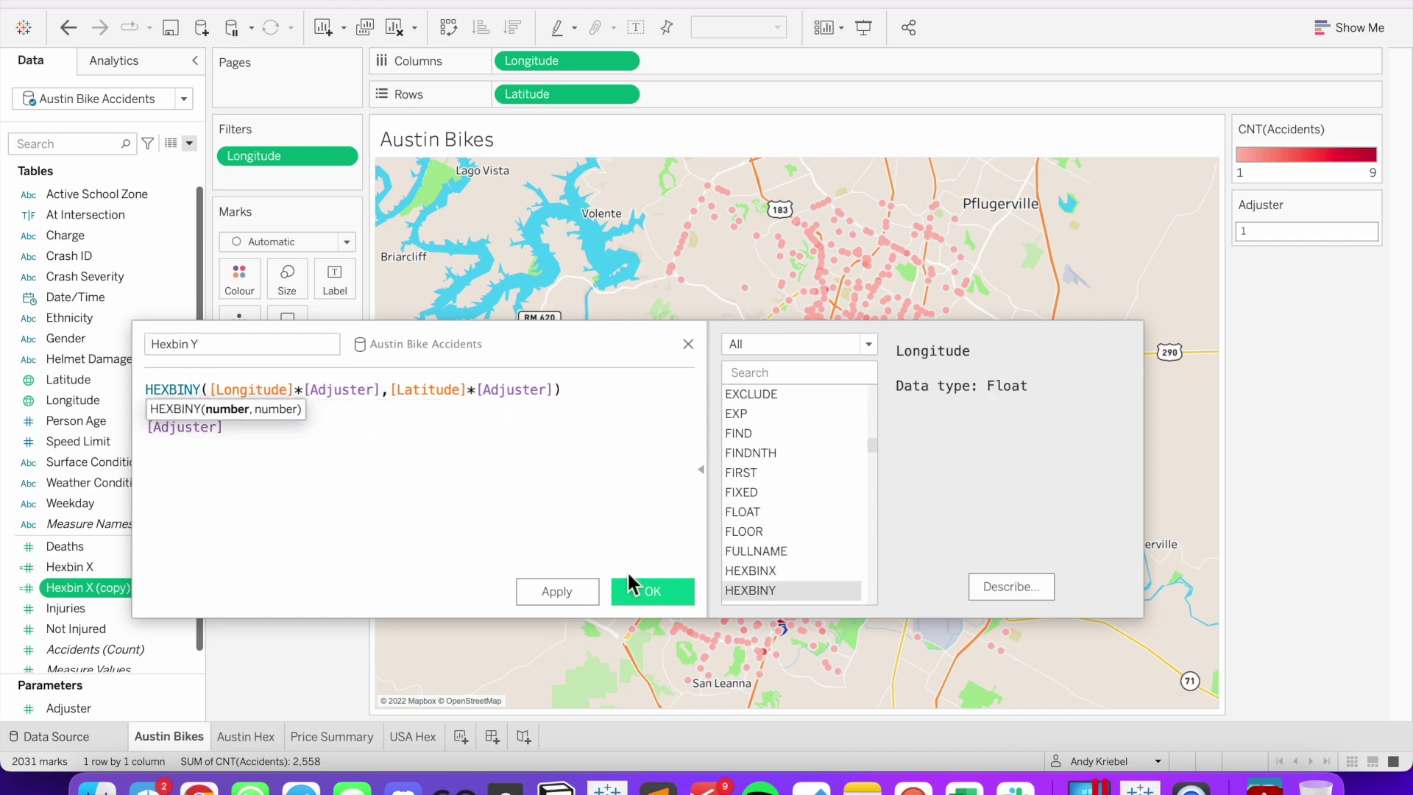
click(642, 591)
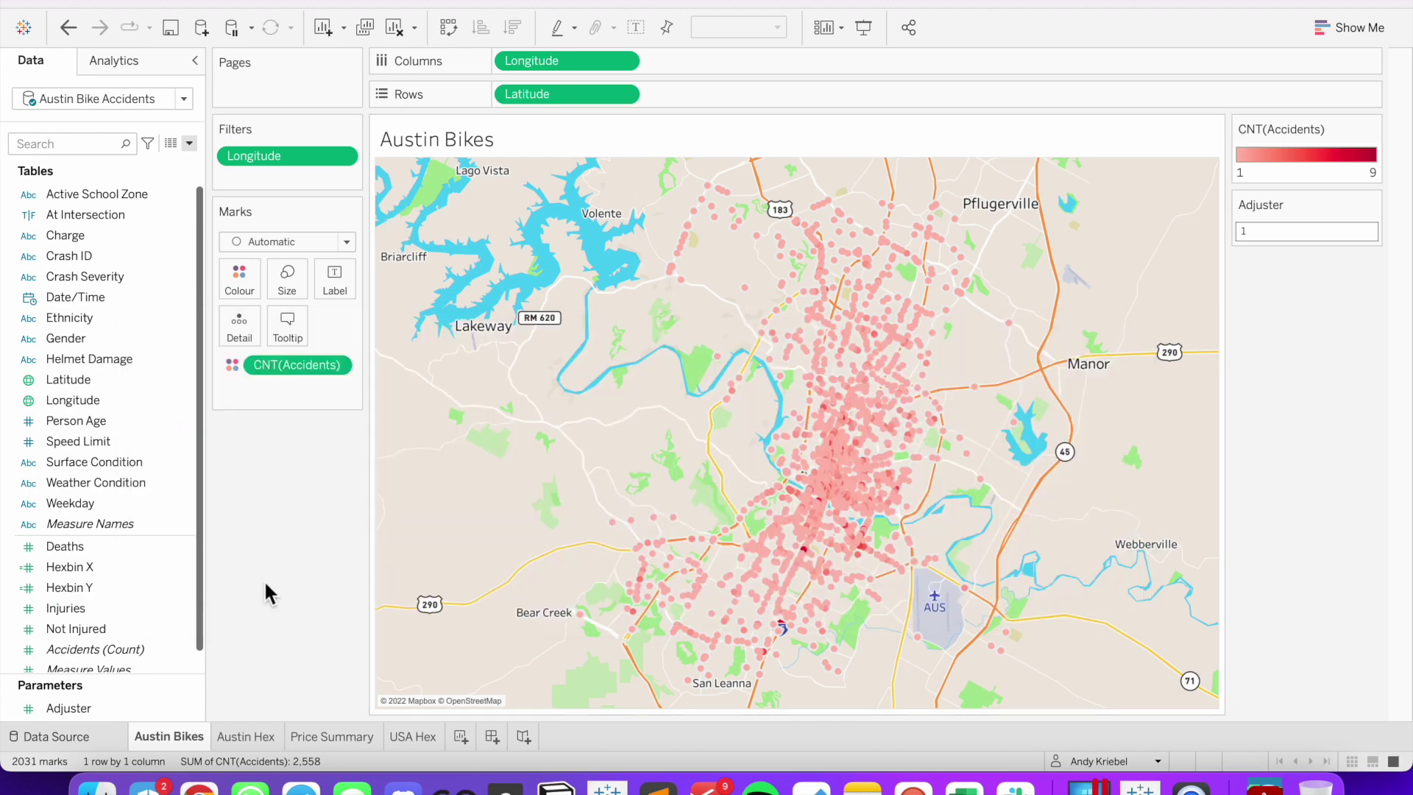
Move Hexbin X and Hexbin Y into Dimensions and convert both to continuous
click(134, 569)
shift+click(125, 586)
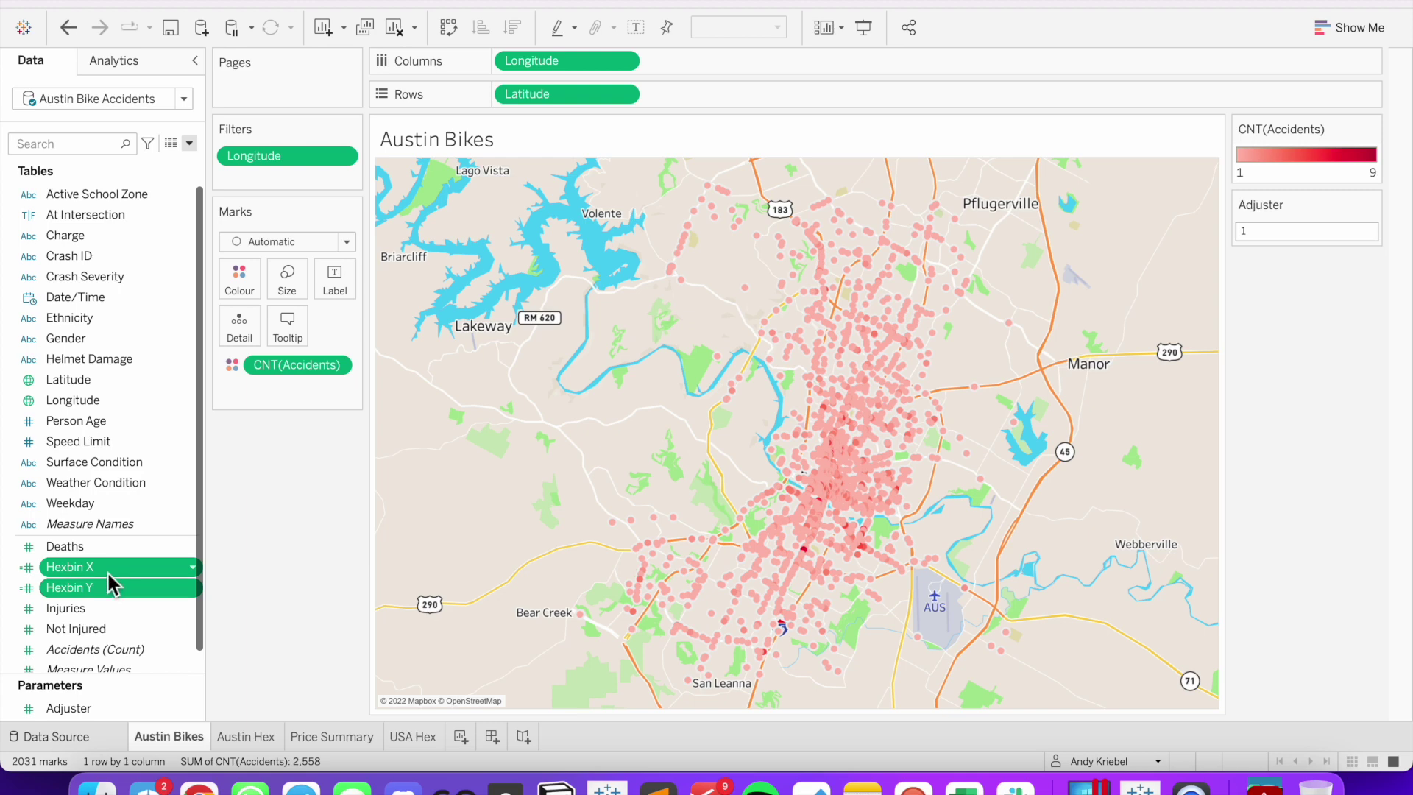
drag(107, 570, 100, 394)
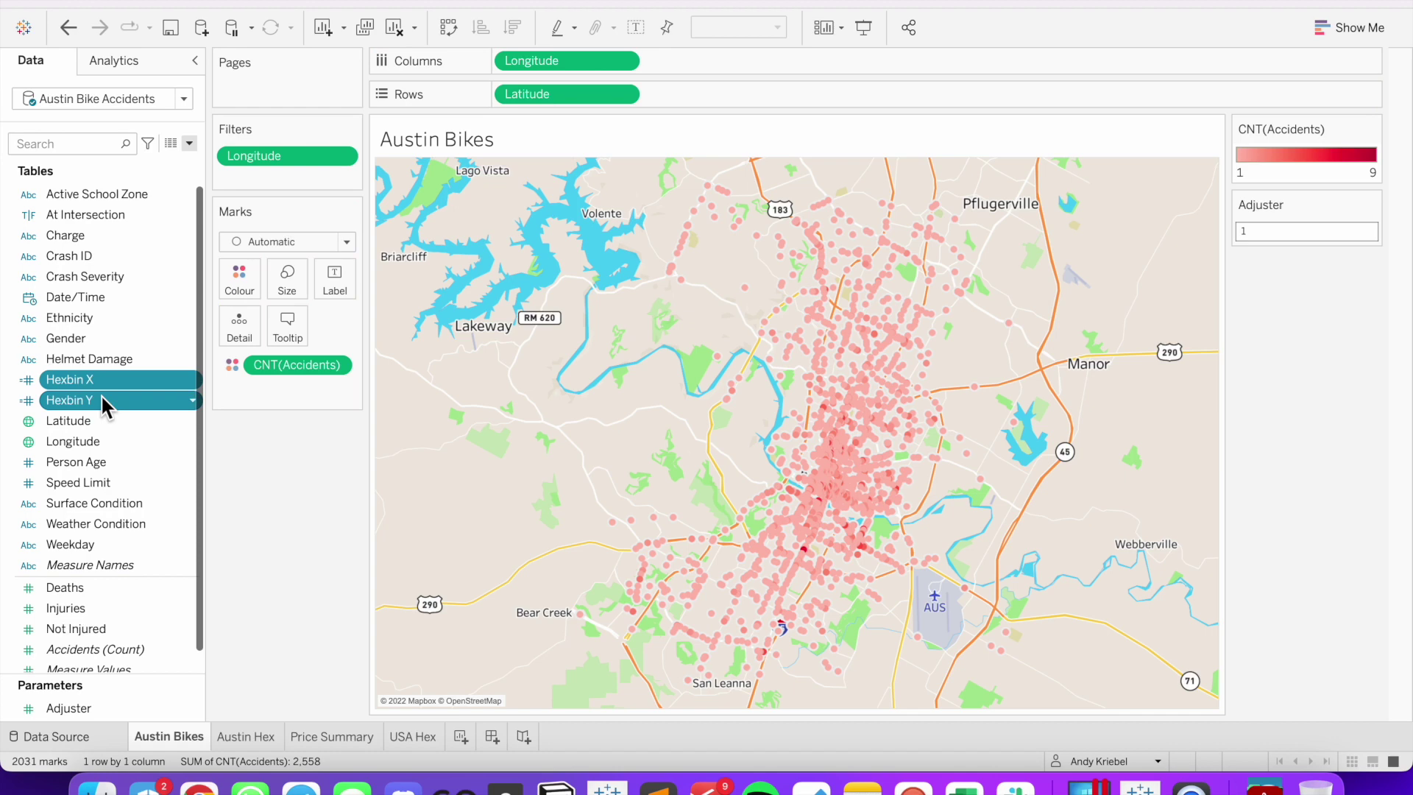
right_click(119, 378)
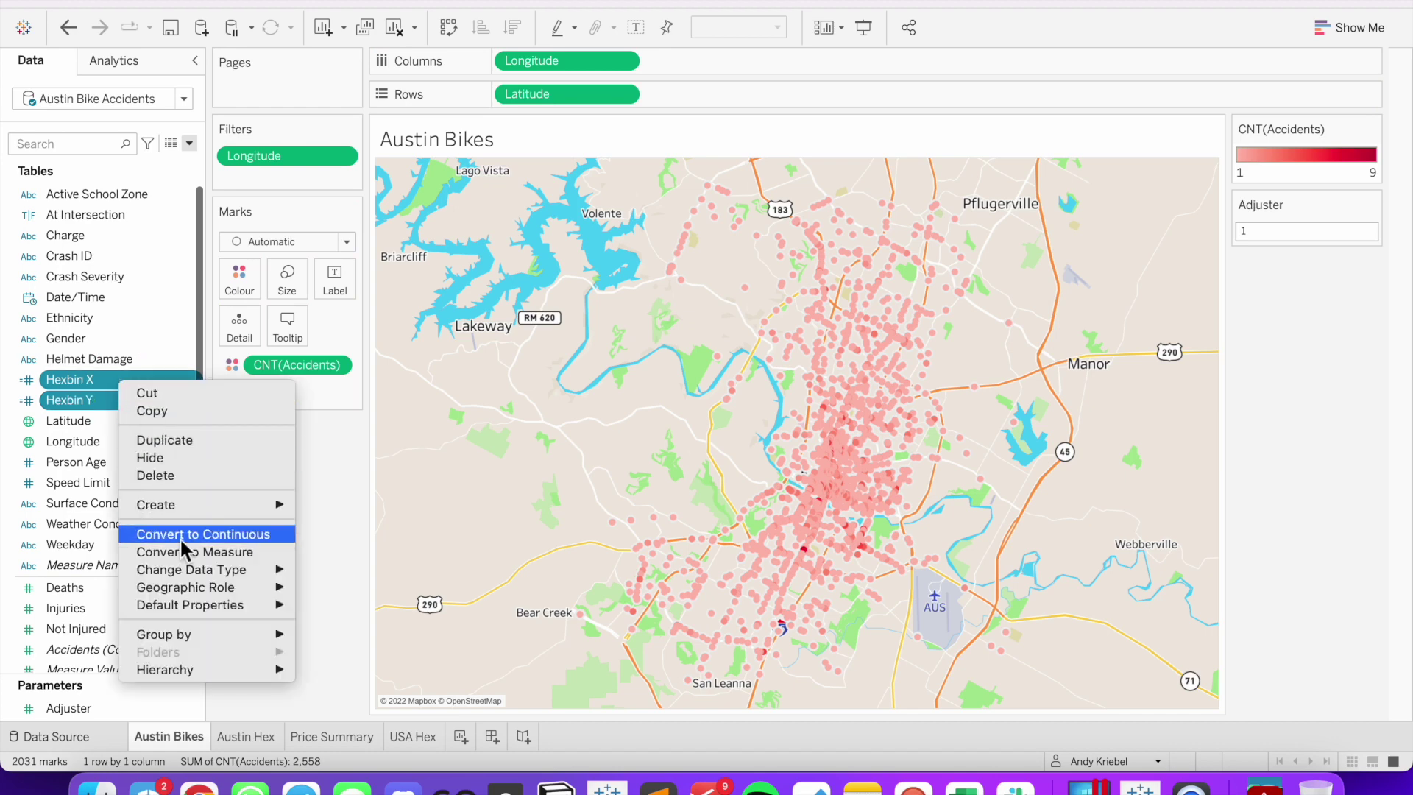
click(179, 535)
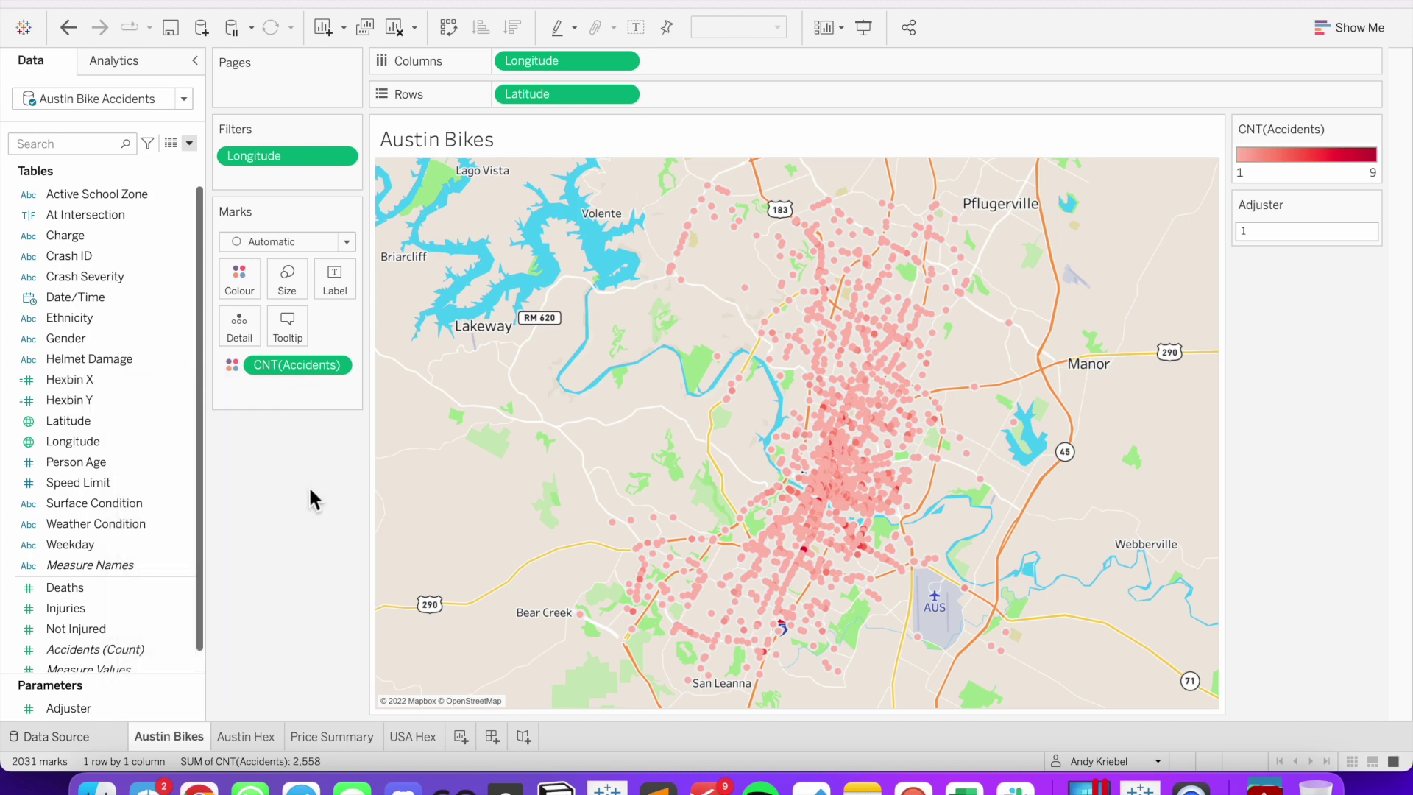
On the Austin Hex sheet, put Hexbin X on Columns and Hexbin Y on Rows
click(259, 736)
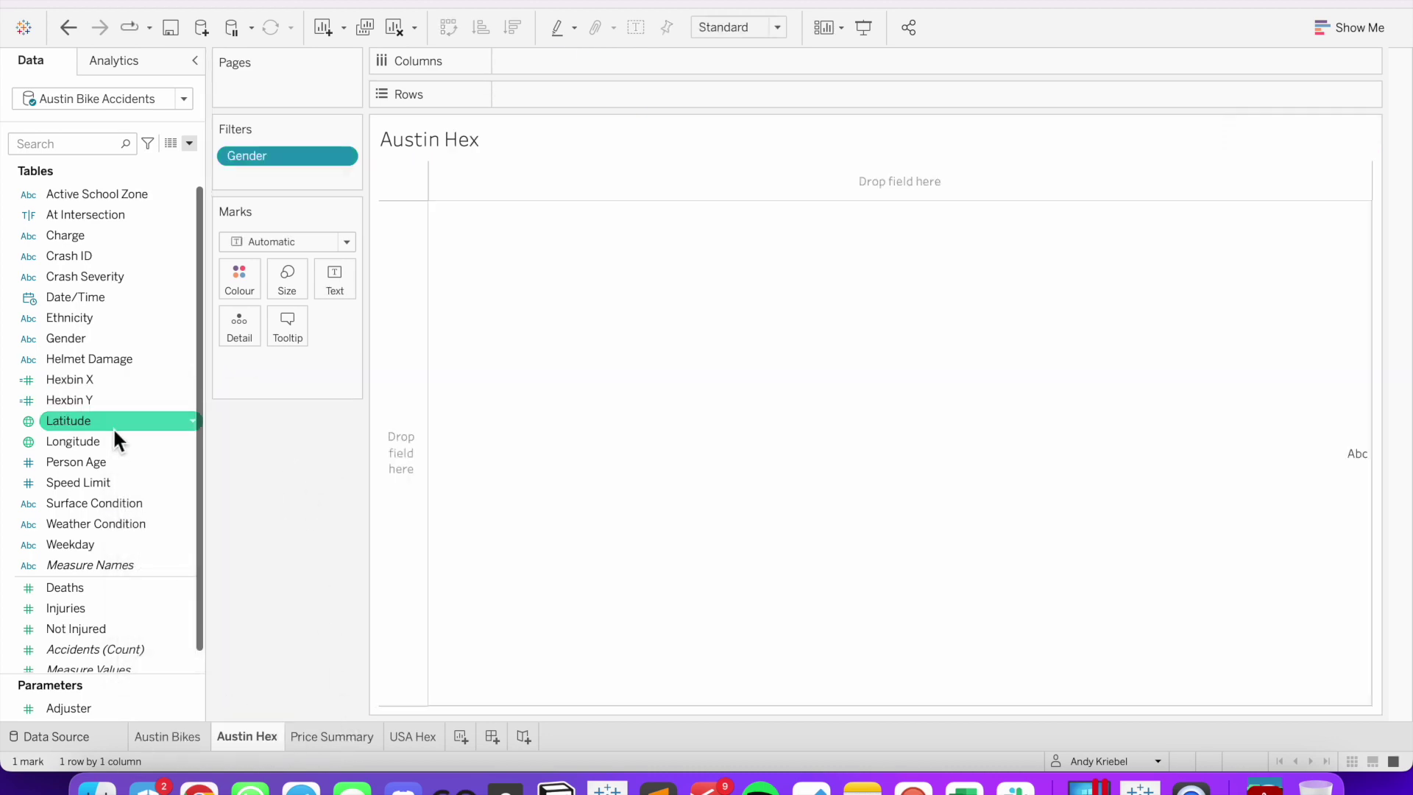
click(76, 380)
drag(75, 379, 536, 62)
drag(75, 400, 591, 98)
Show the Adjuster control on the sheet and set its value to 100
mouse_move(905, 417)
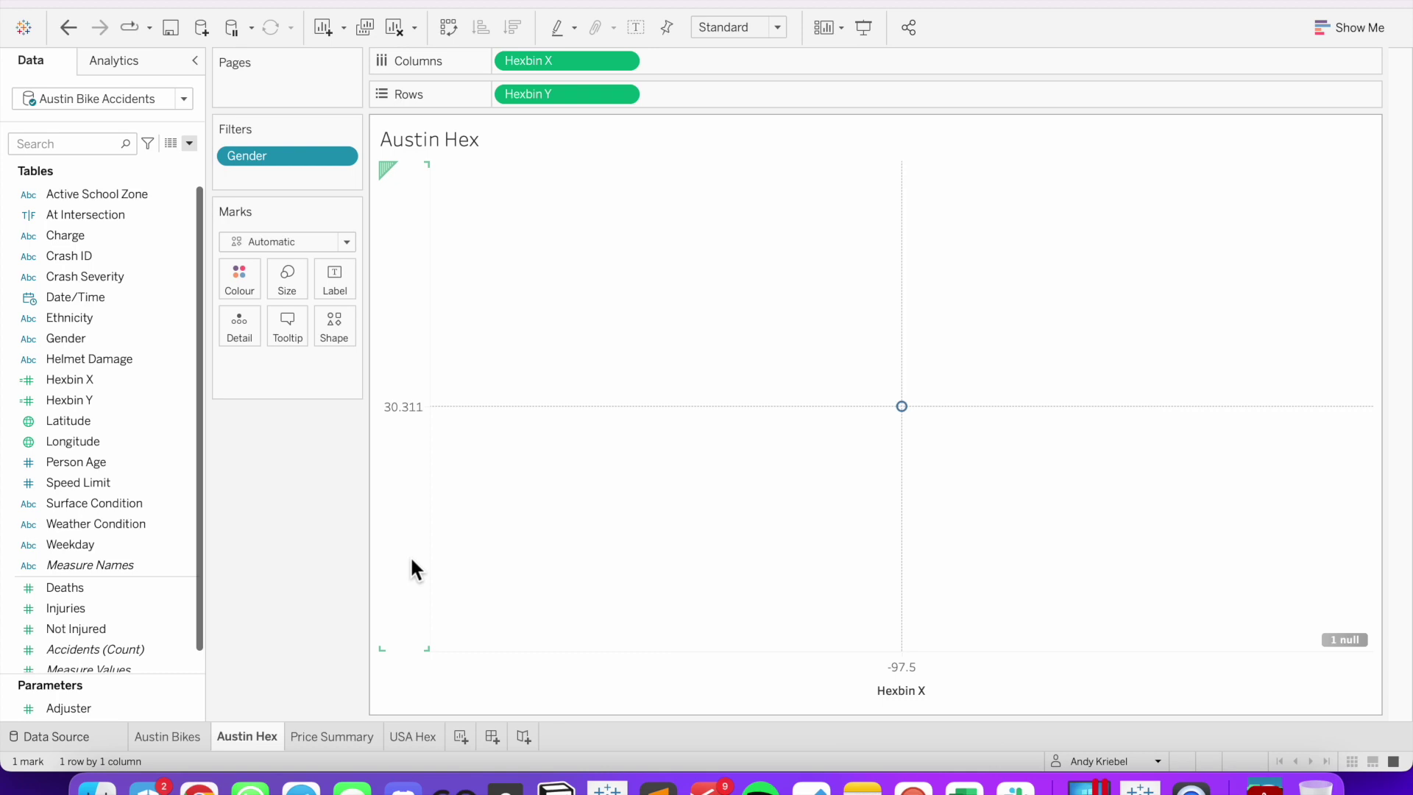
right_click(91, 708)
click(167, 410)
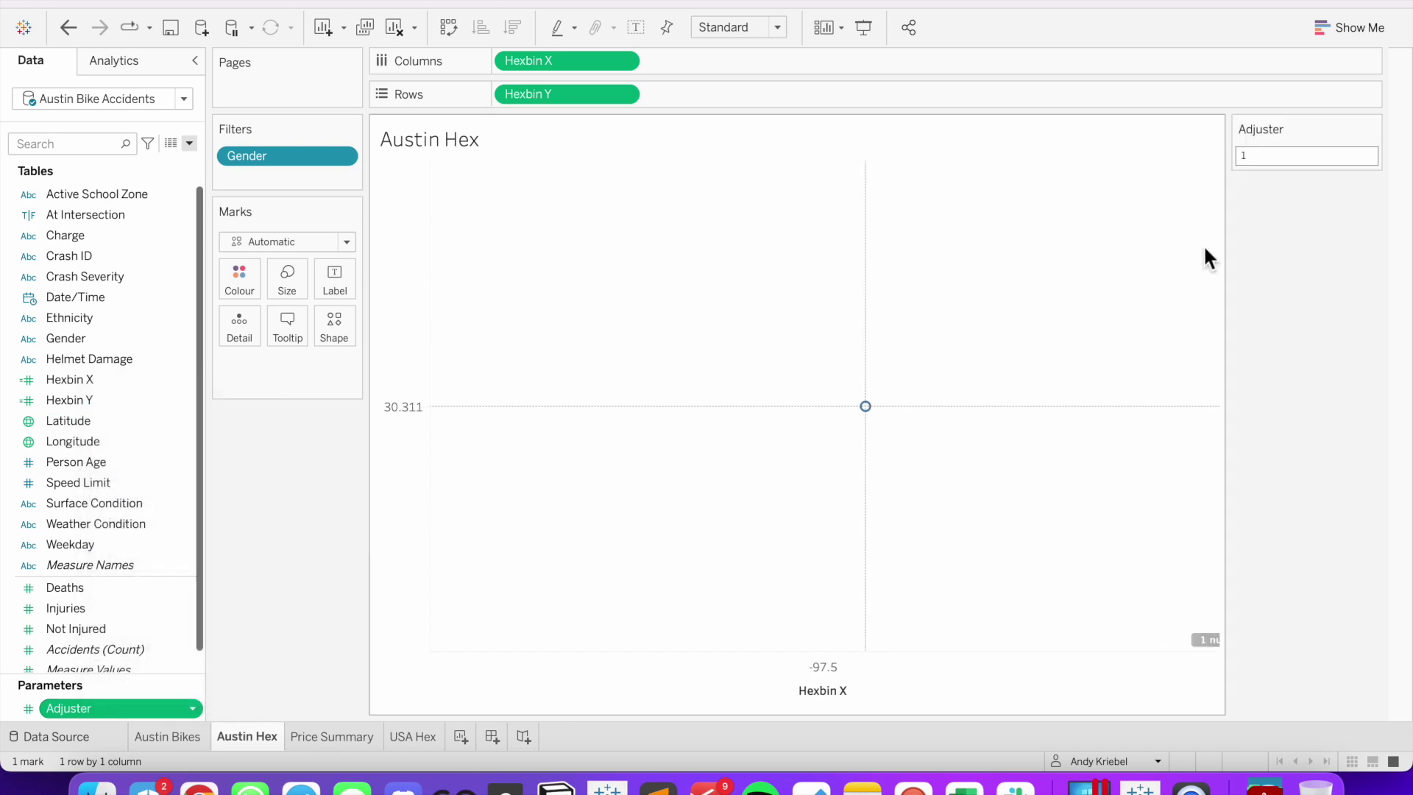
click(1281, 157)
text(0)
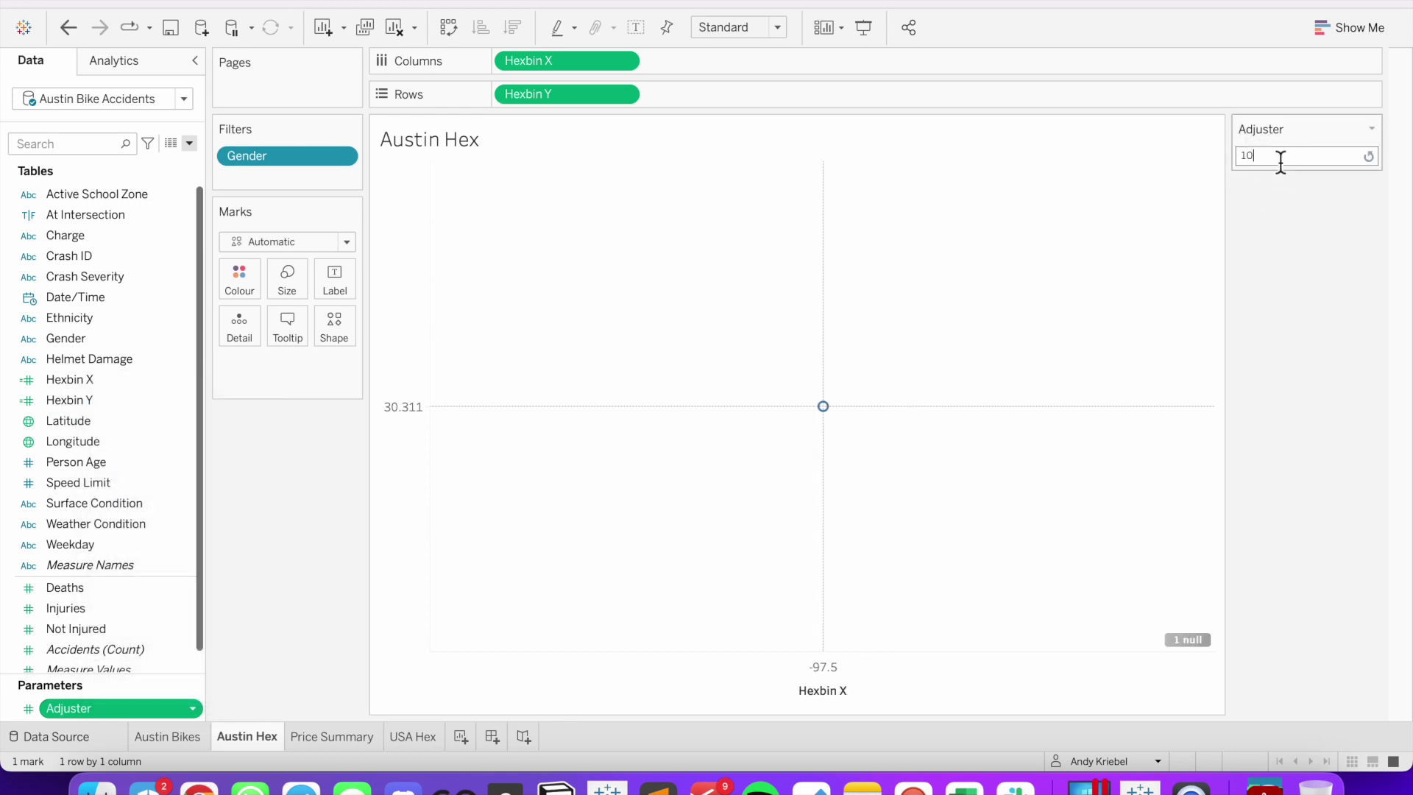
key(Return)
double_click(1281, 157)
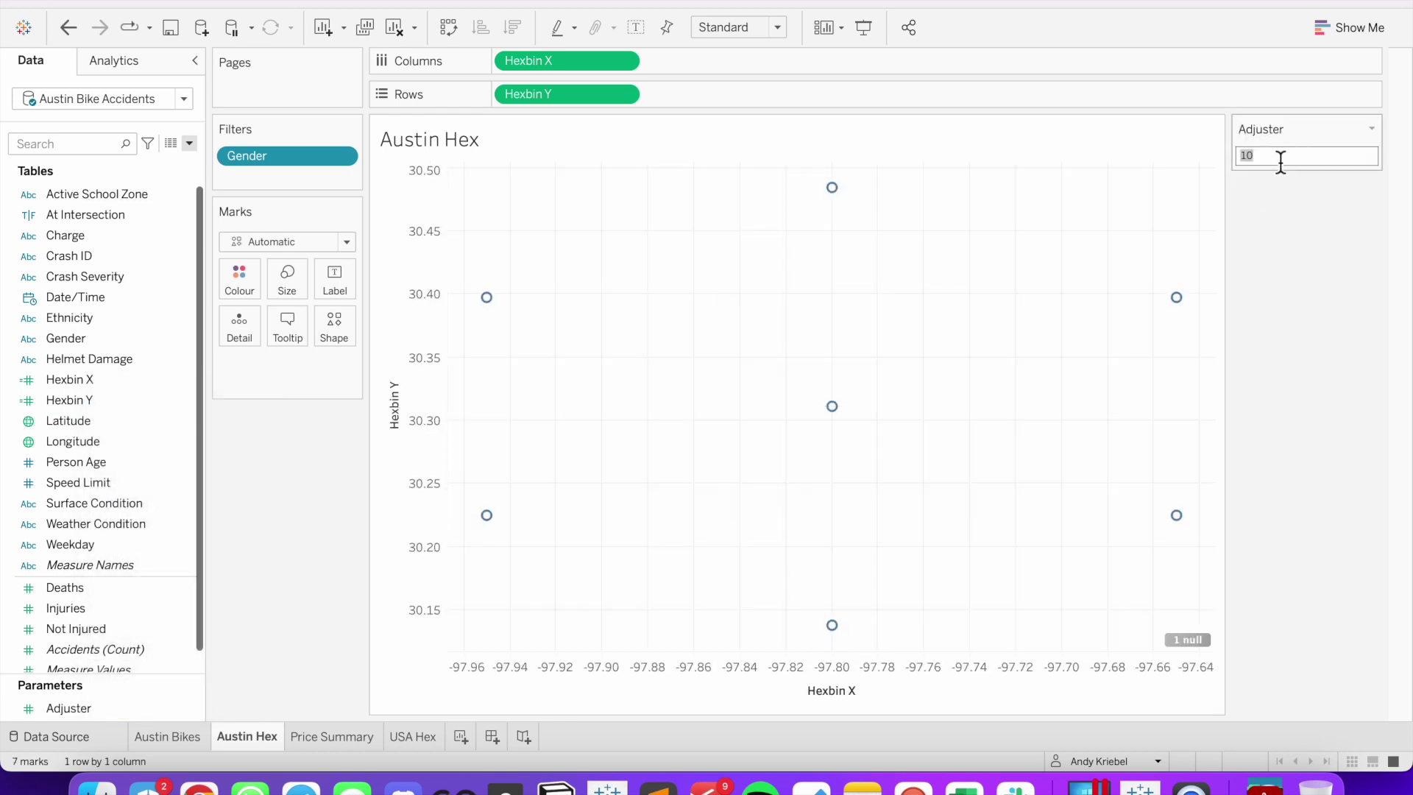
text(100)
key(Return)
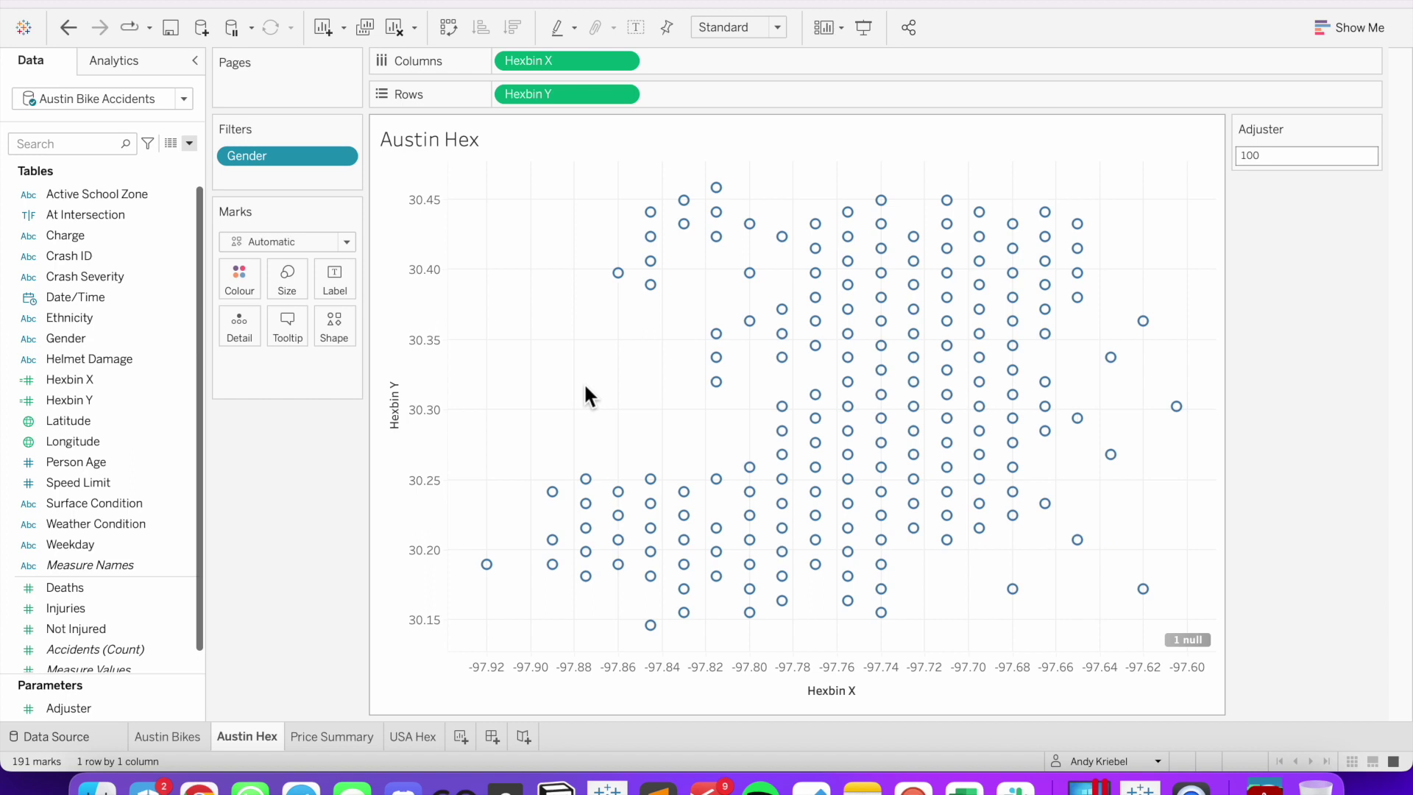
Assign Hexbin X the Longitude geographic role and Hexbin Y the Latitude role
click(26, 381)
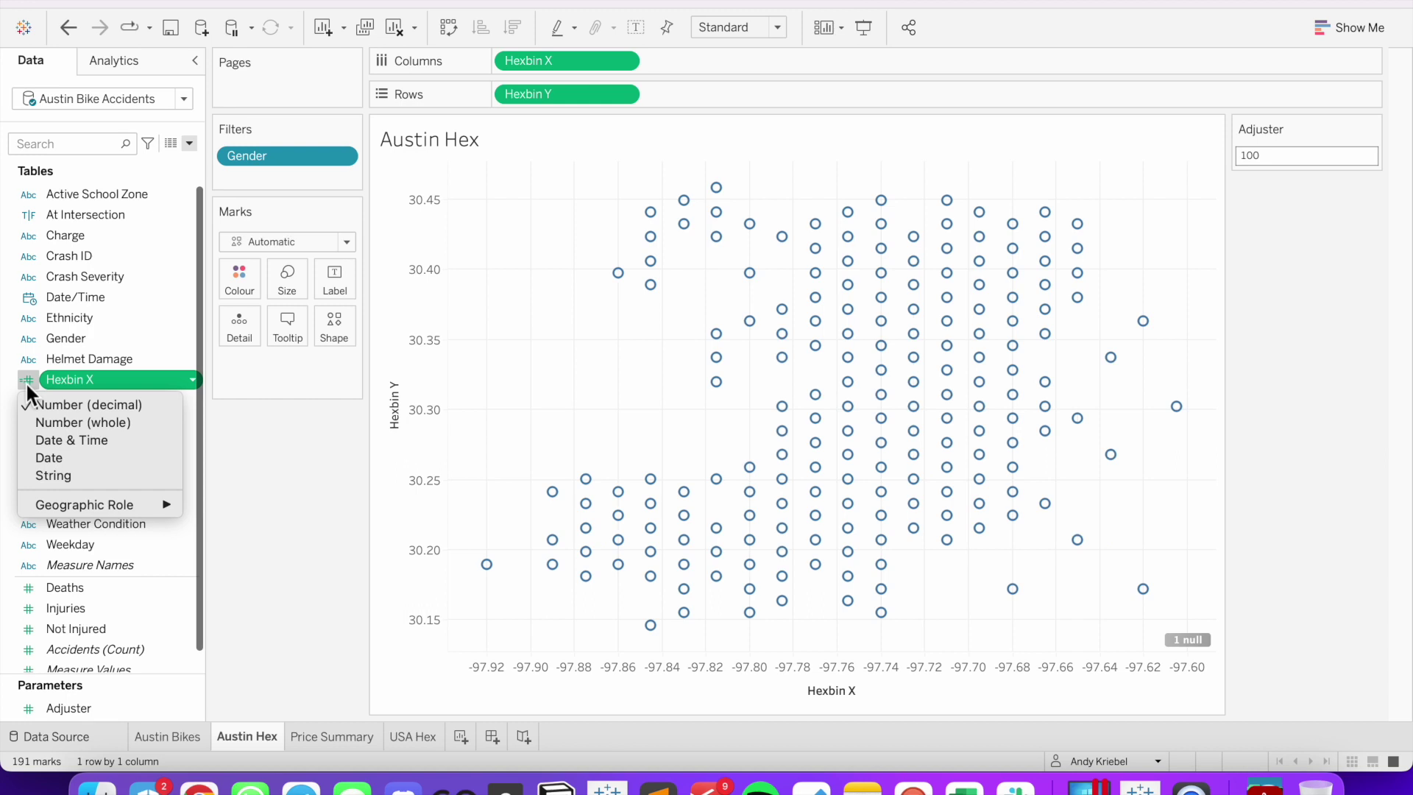
mouse_move(115, 508)
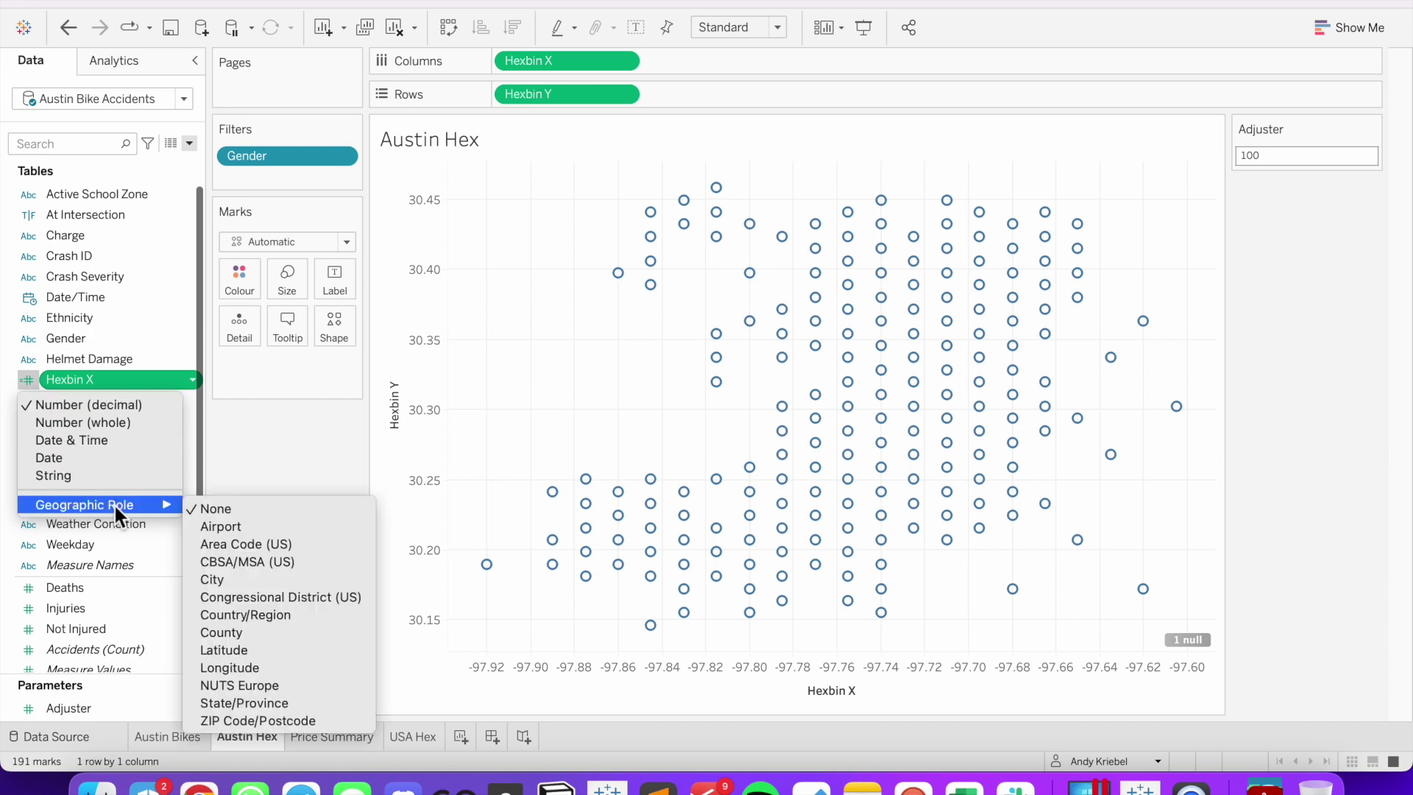
click(265, 669)
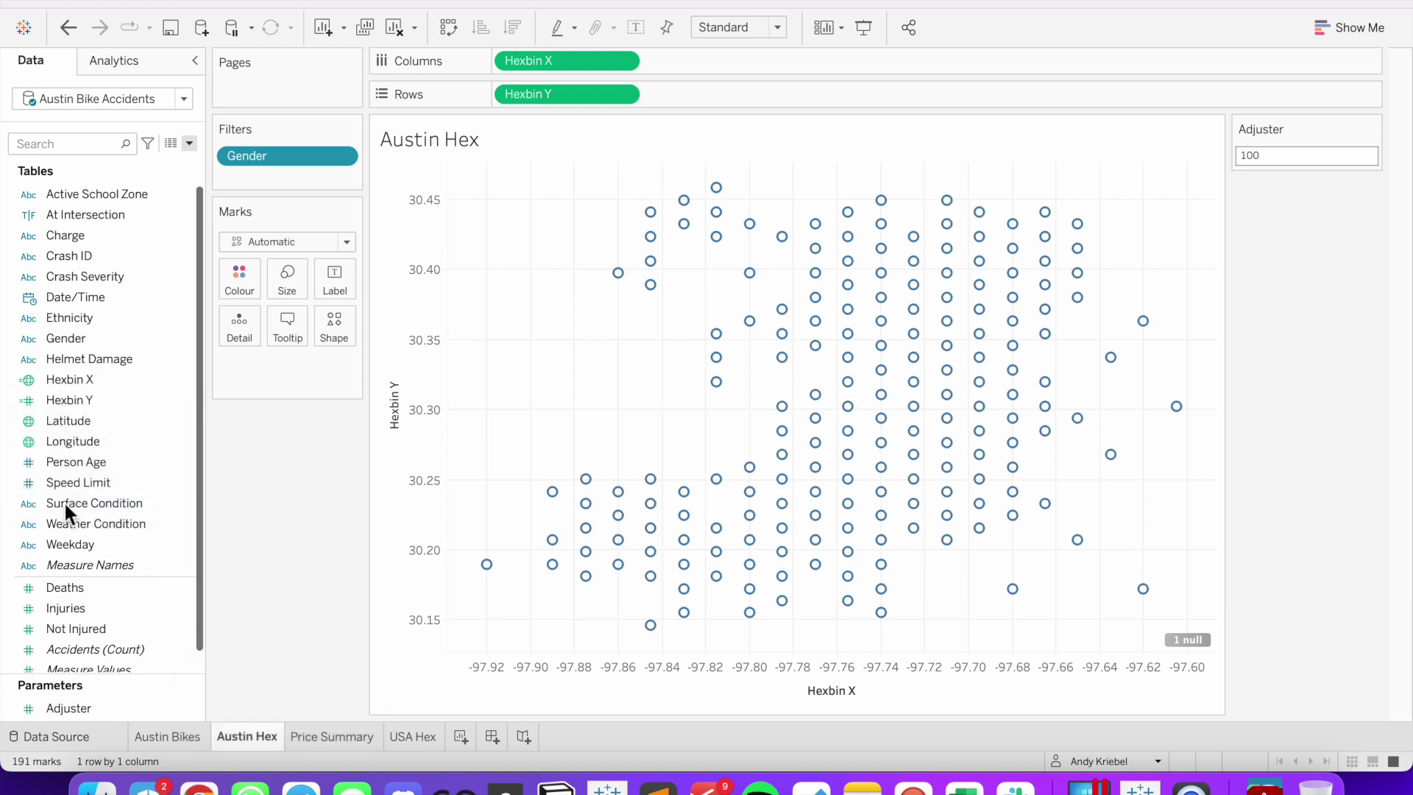
click(28, 399)
mouse_move(118, 534)
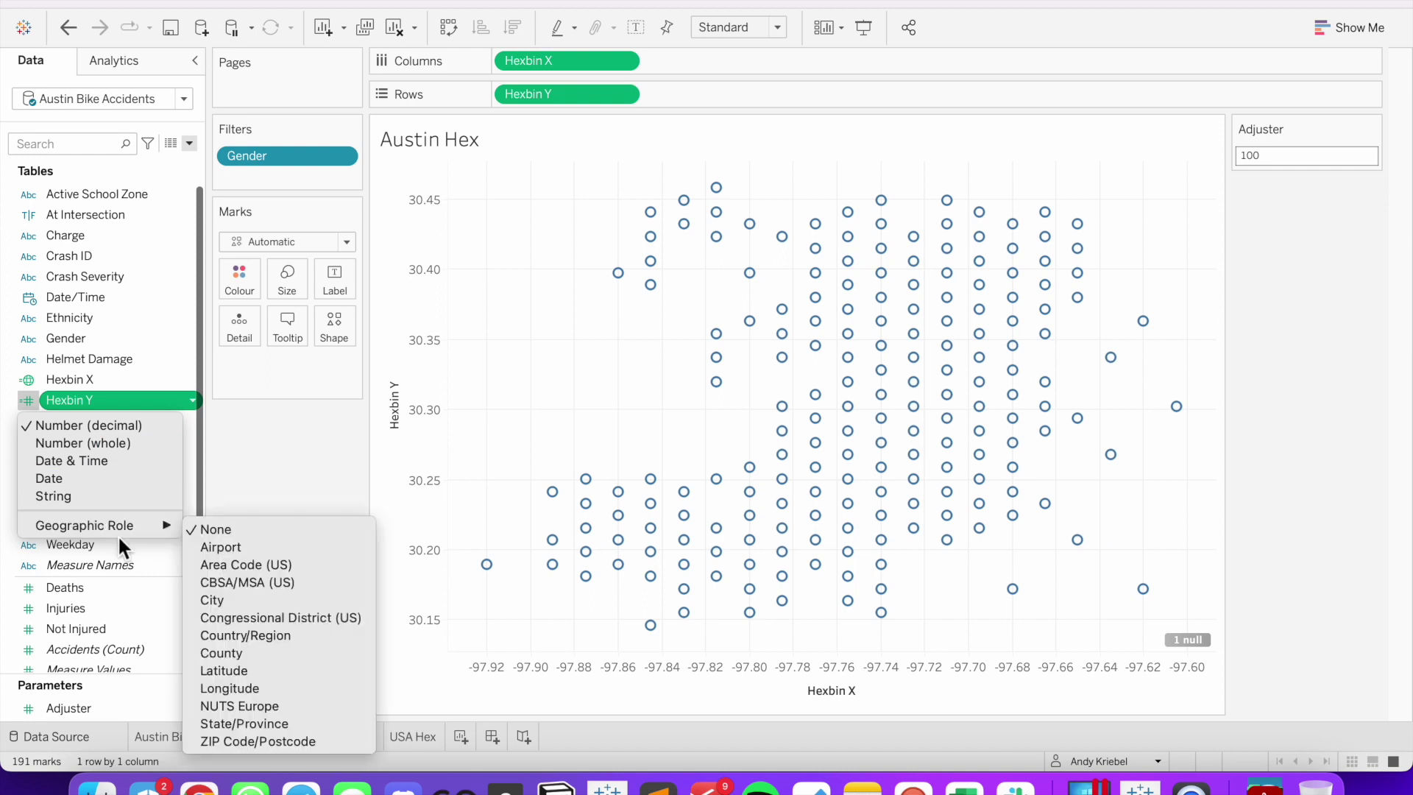
click(254, 670)
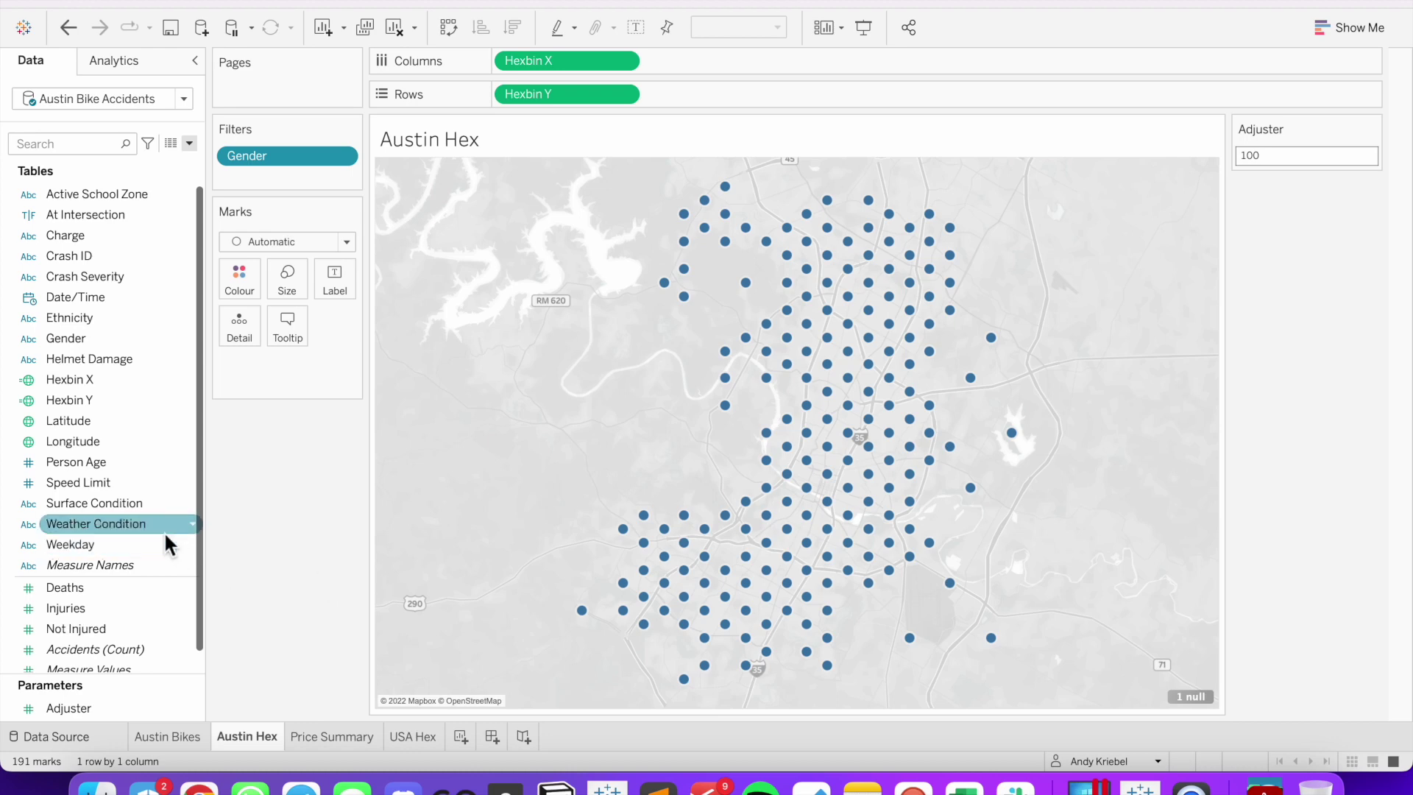
scroll(165, 536, down, 1)
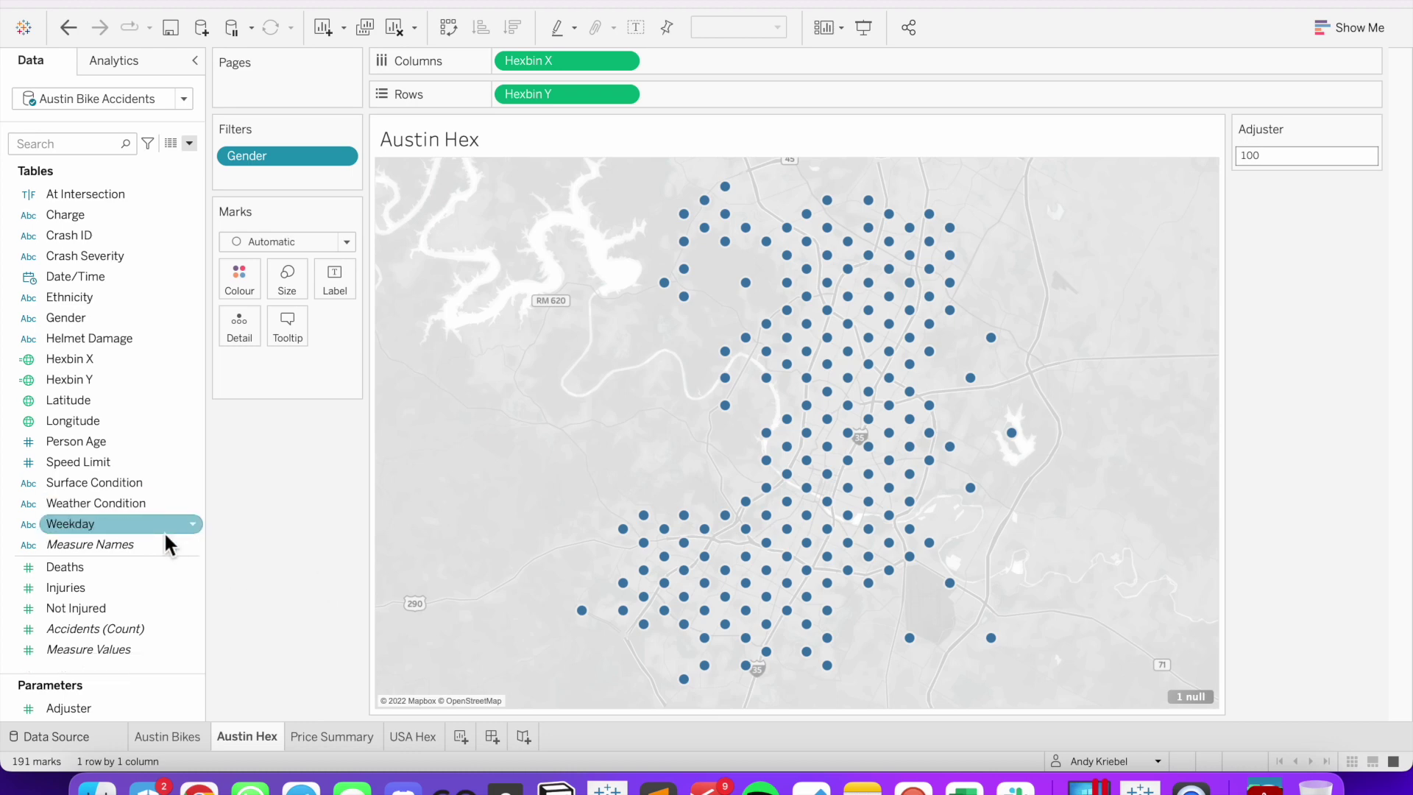
Colour the hex points by Accidents (Count) and change the mark type to Shape
drag(103, 627, 237, 281)
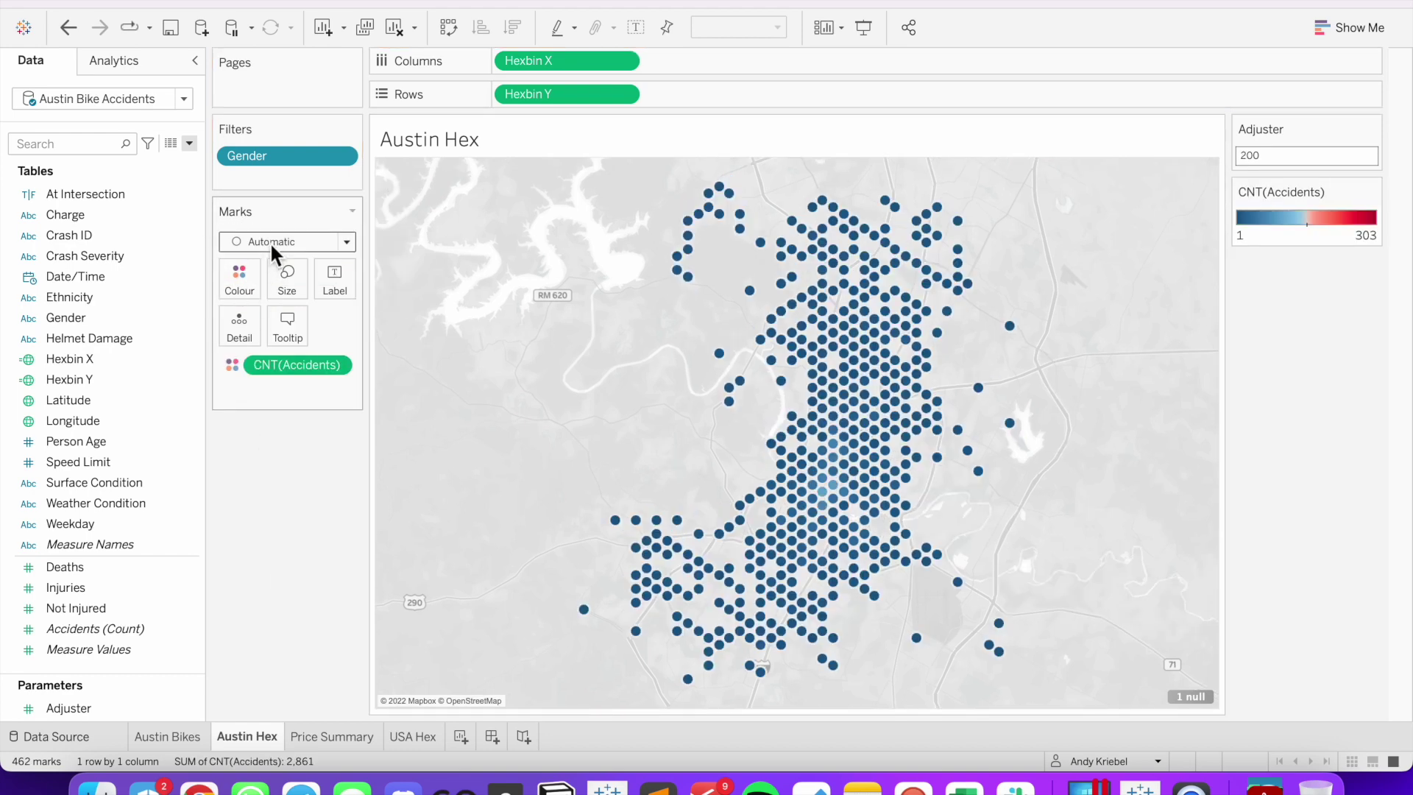
click(271, 245)
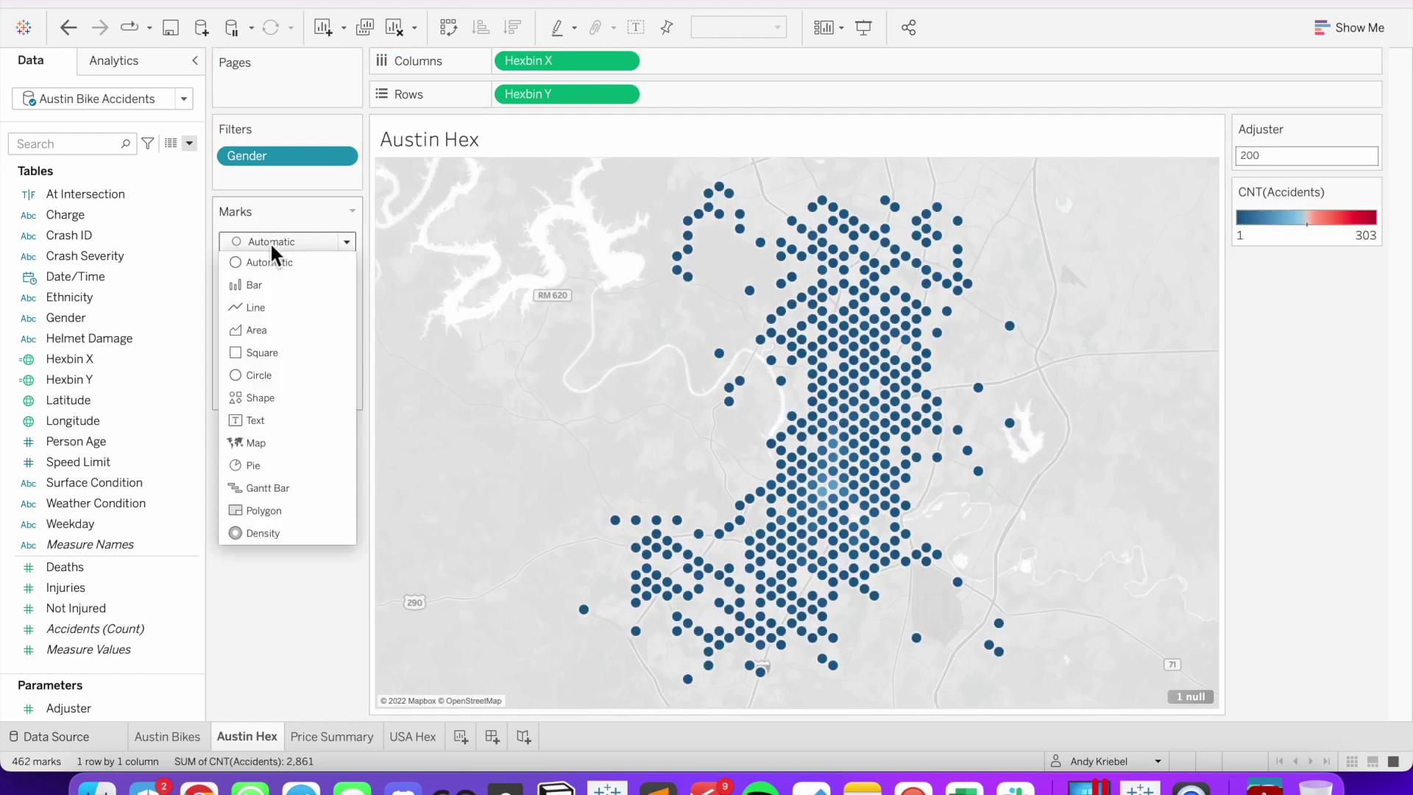
click(273, 396)
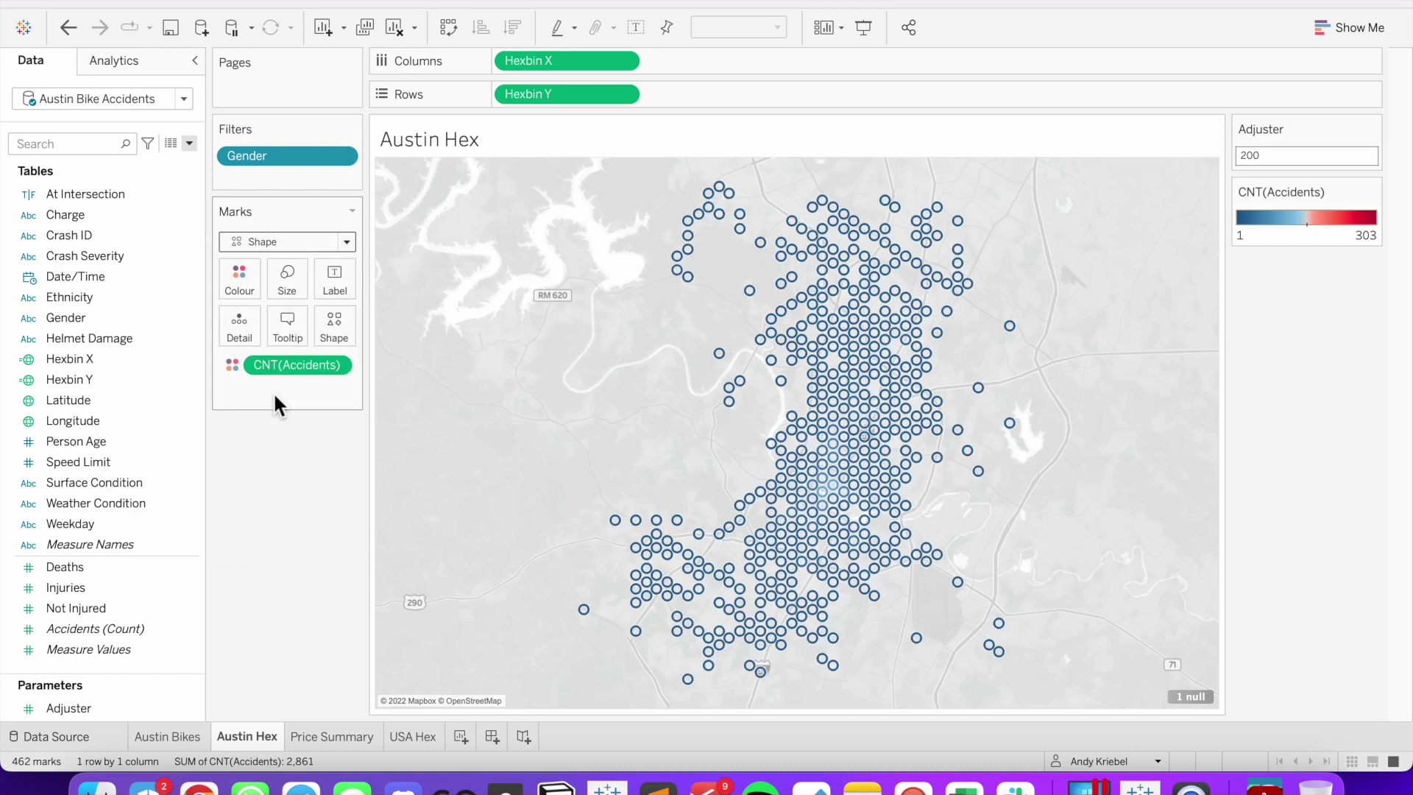
click(335, 325)
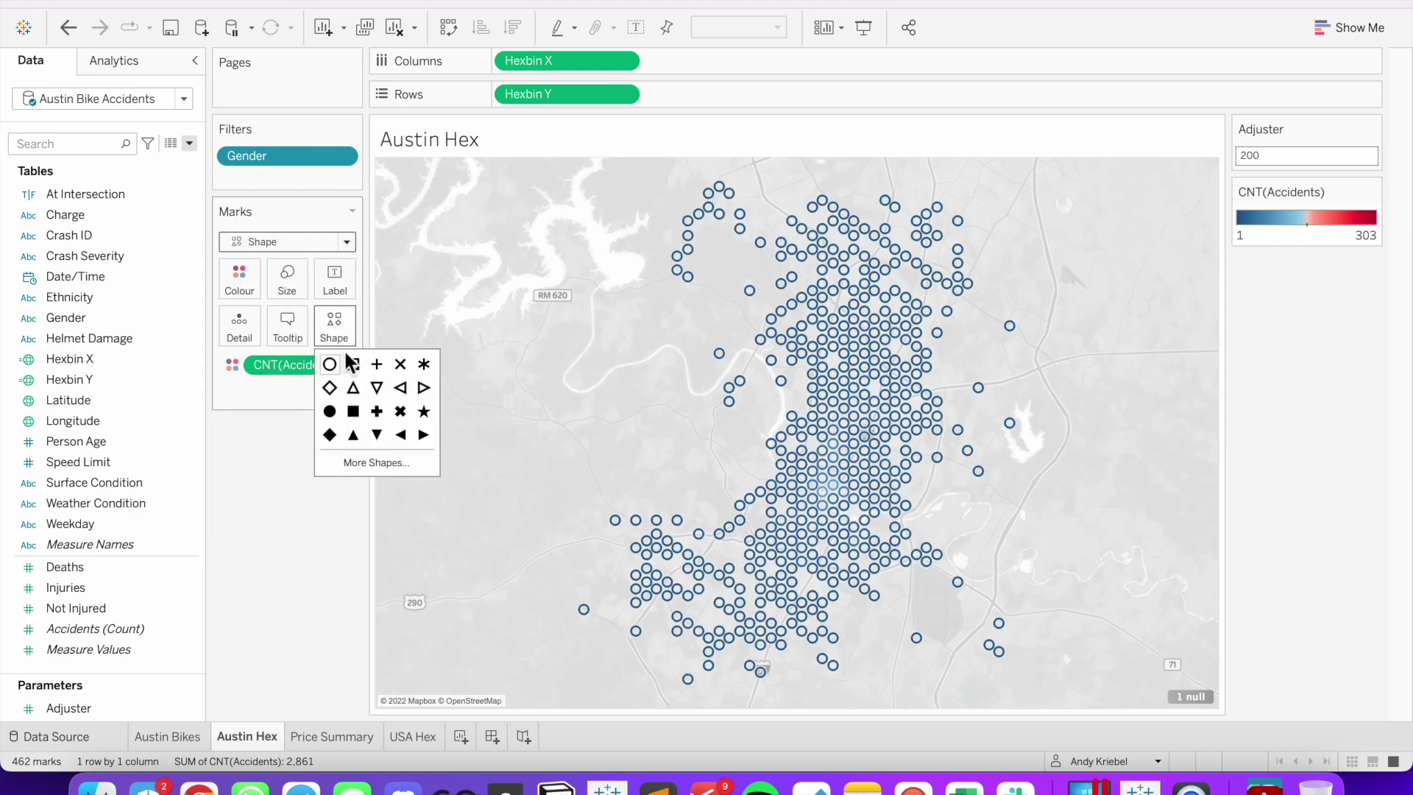
Set the mark shape to the filled hexagon from the Icons palette
click(362, 461)
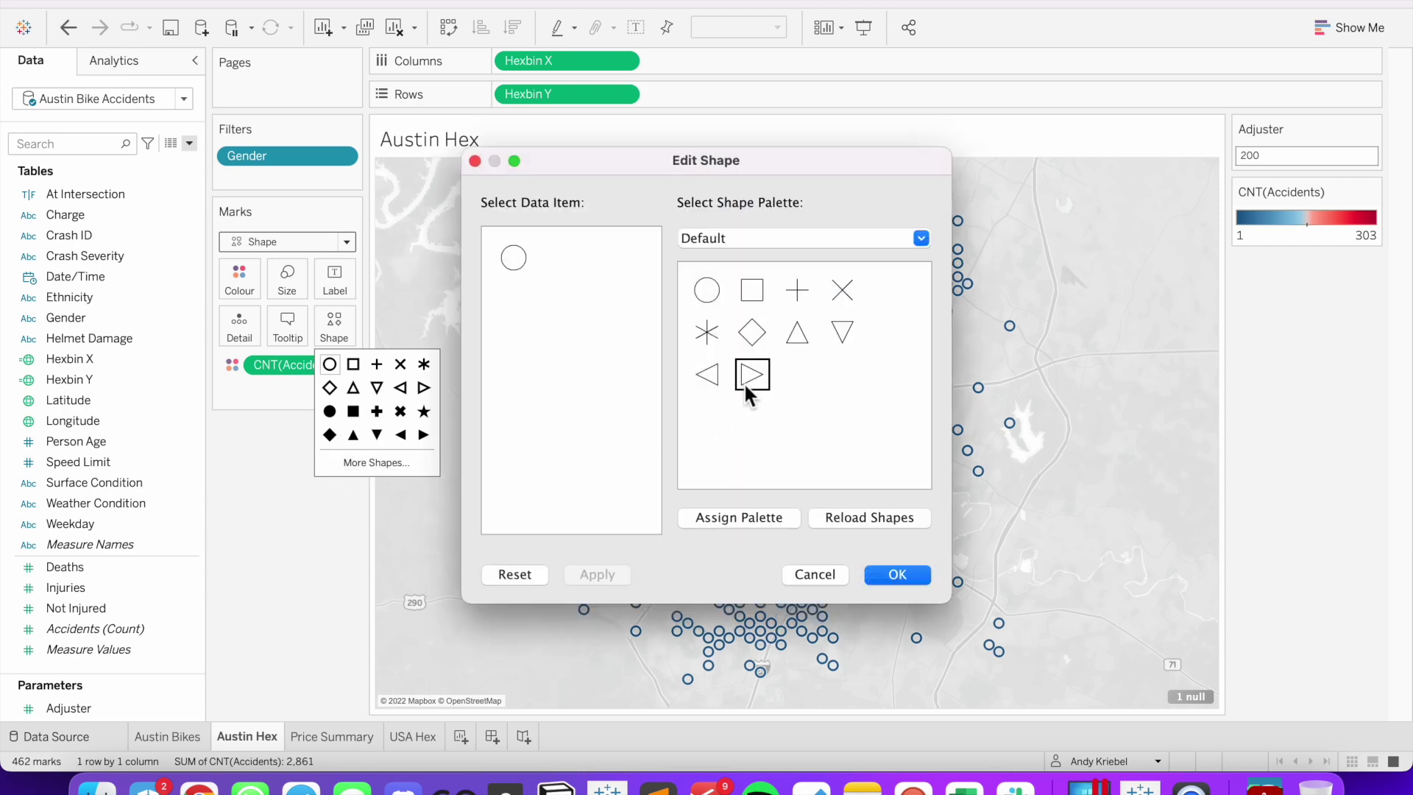
click(775, 235)
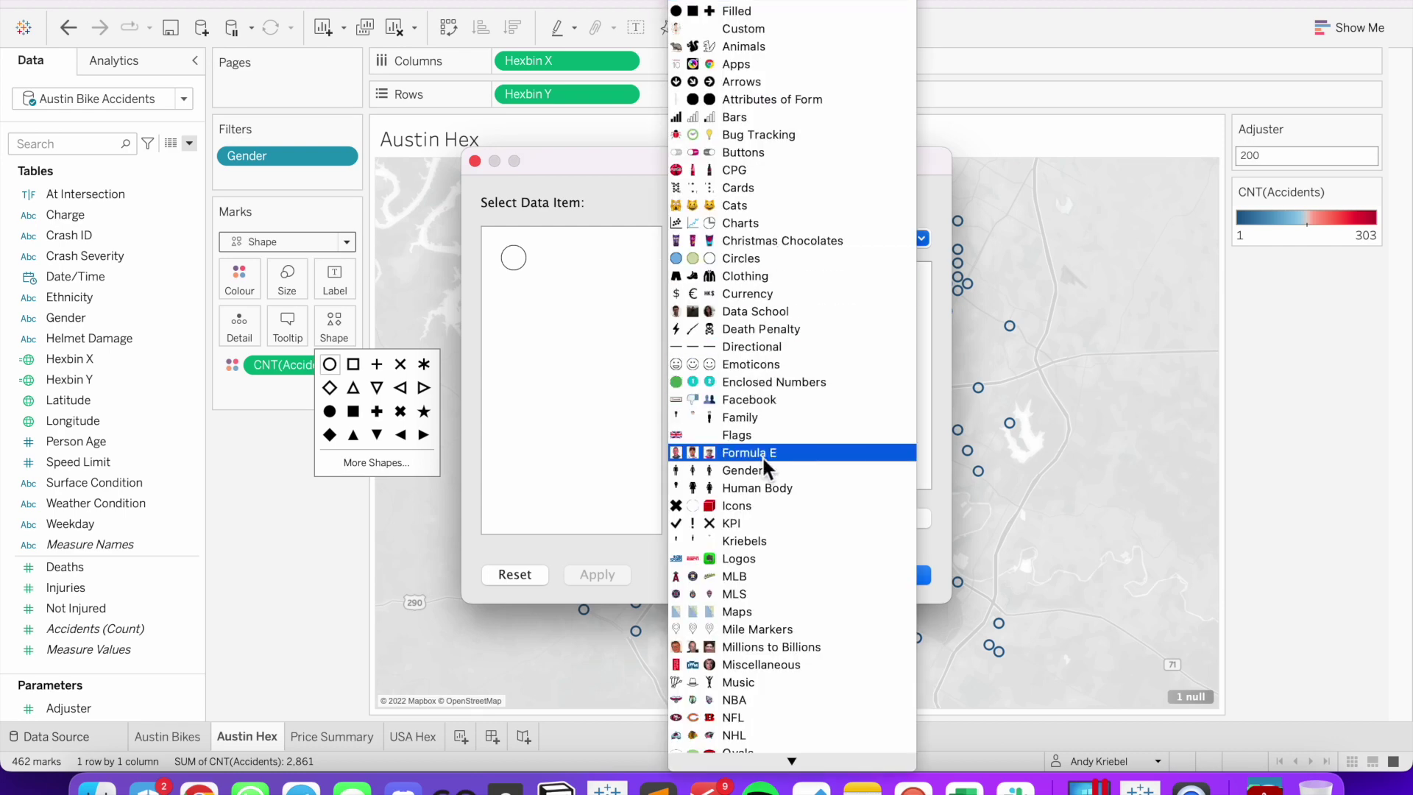
click(760, 503)
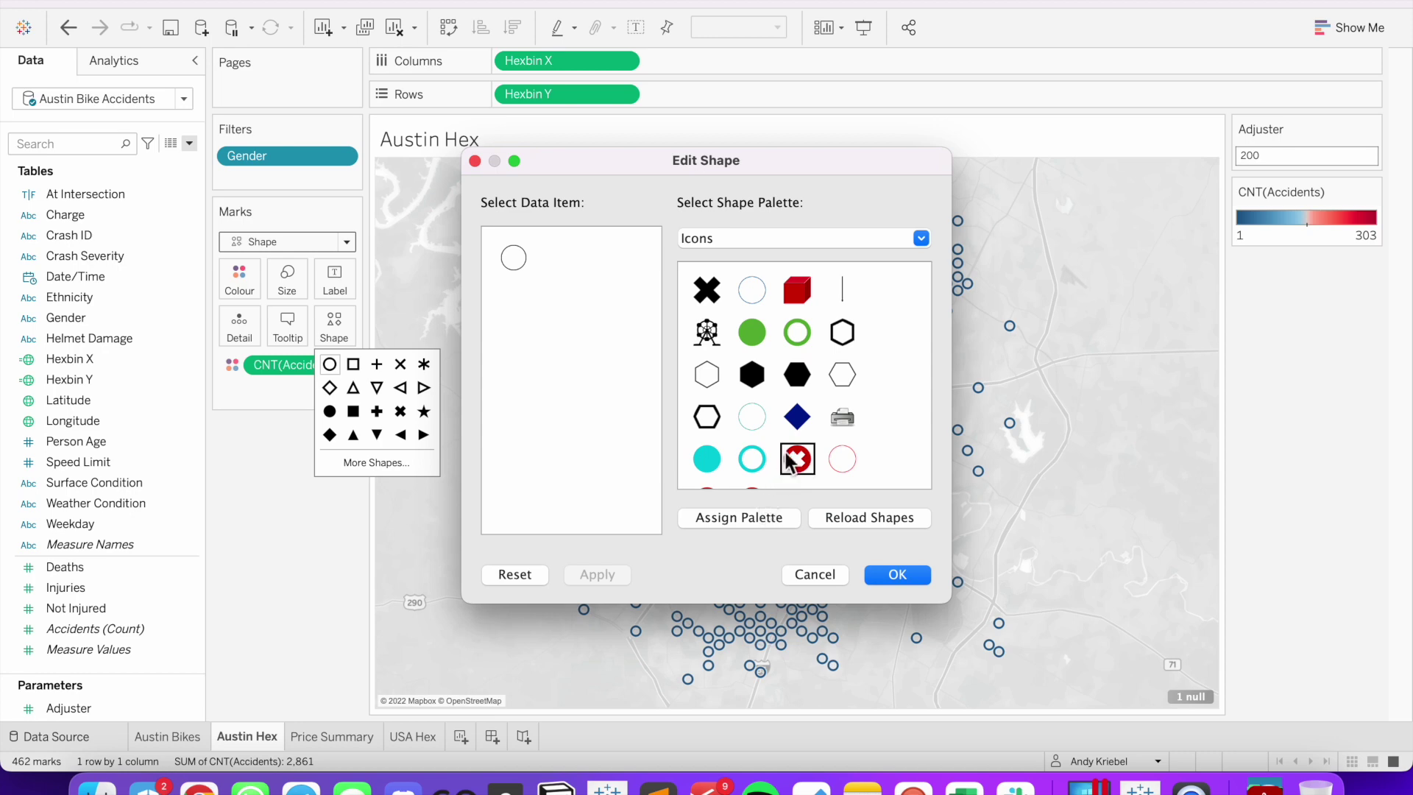
click(797, 375)
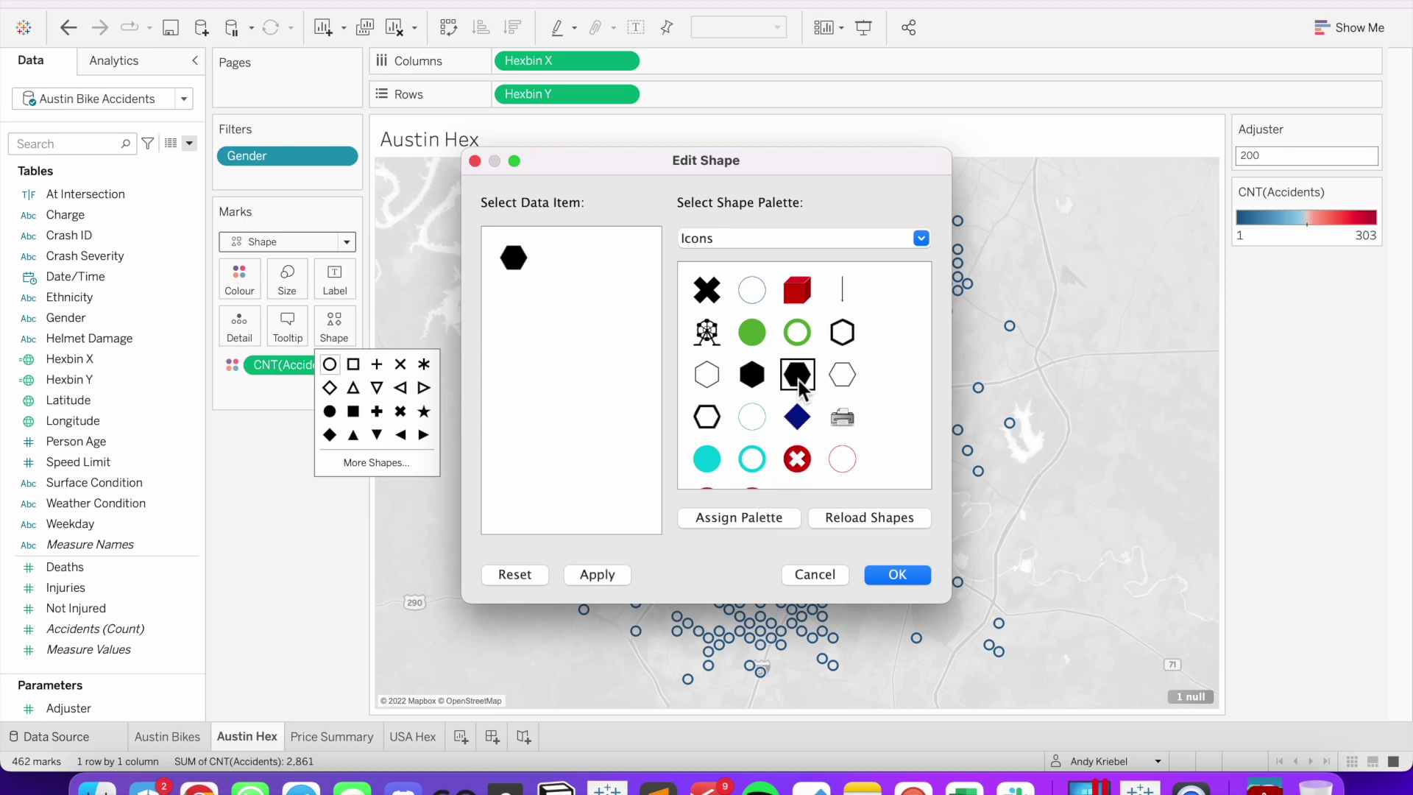
click(890, 570)
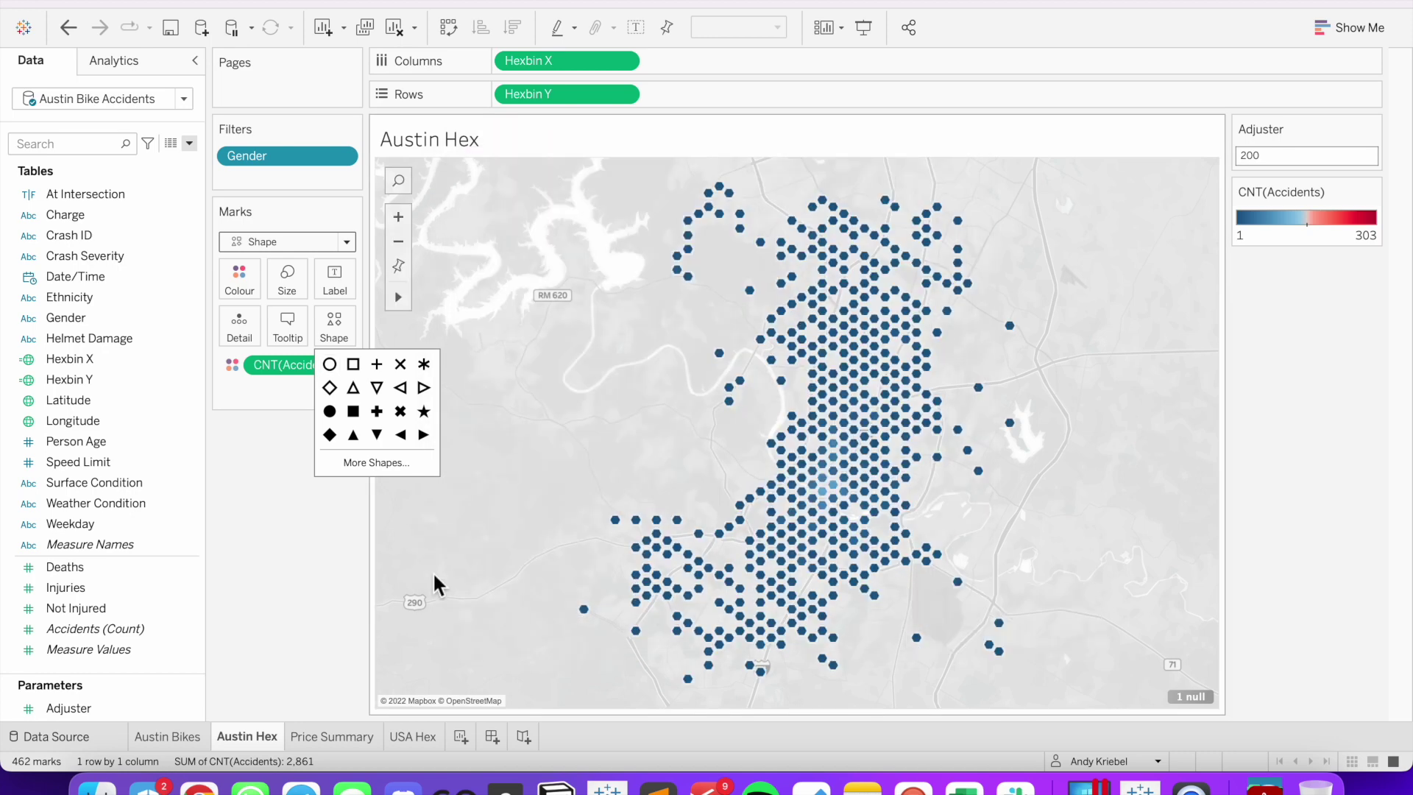
click(300, 534)
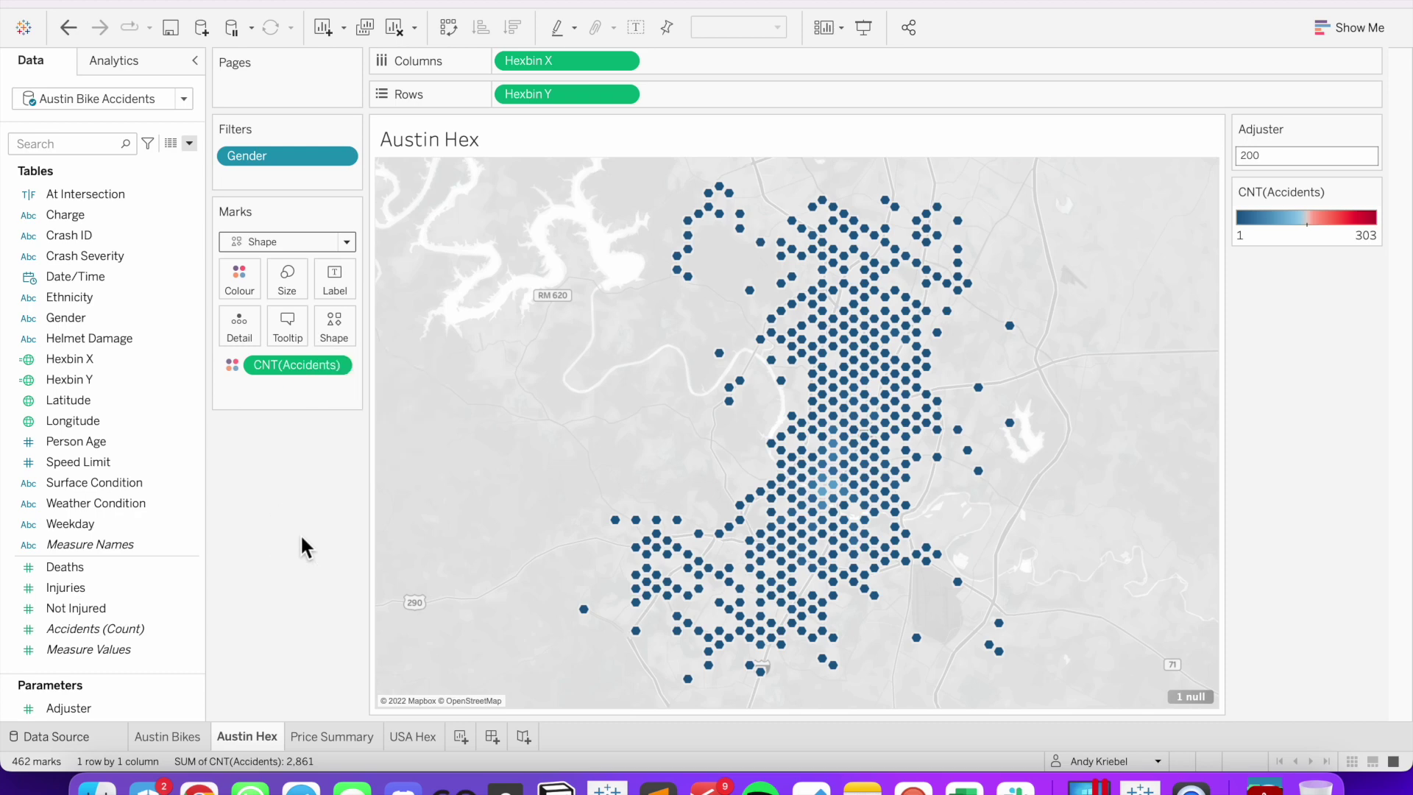
Duplicate the Austin Hex sheet and colour its hexagons by Rank of CNT(Accidents)
right_click(246, 732)
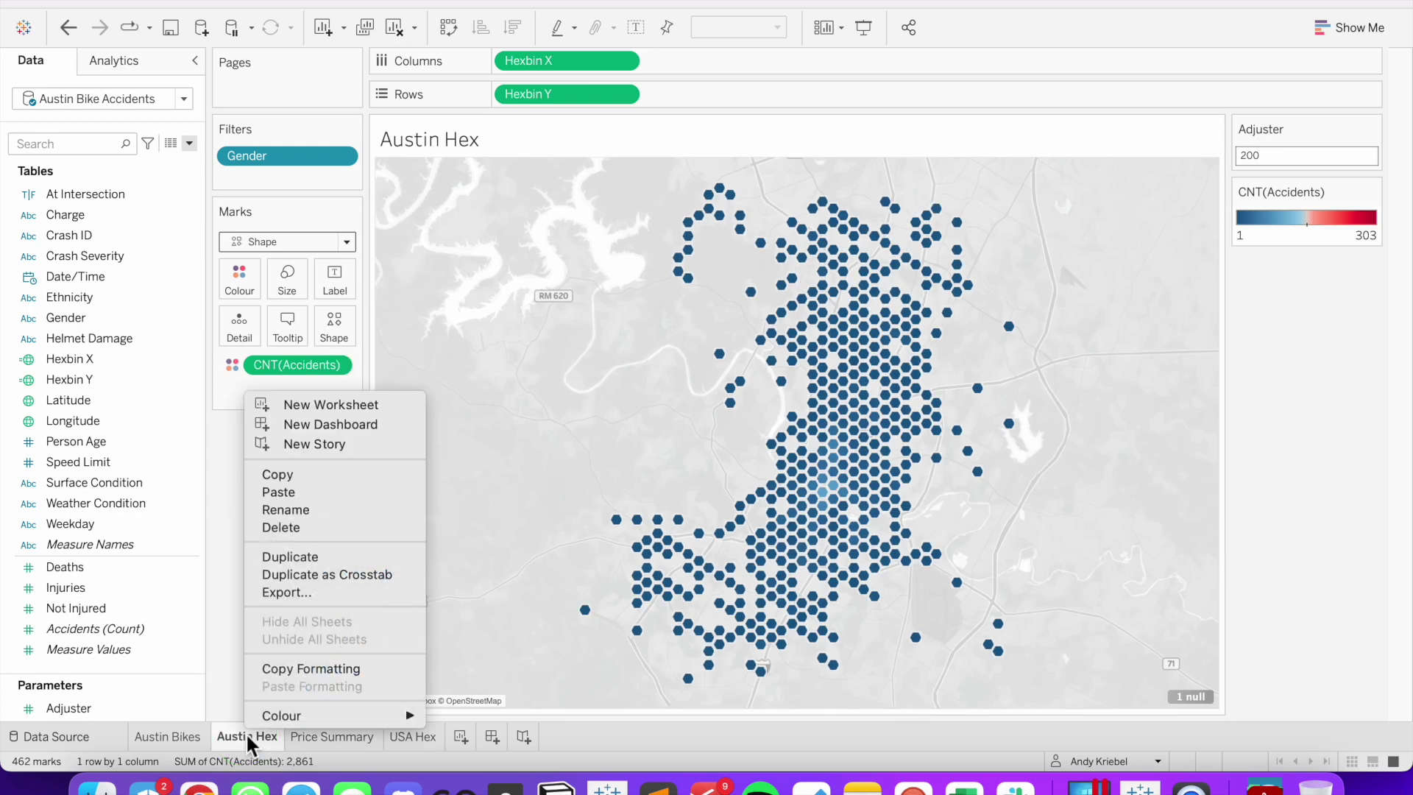
click(293, 557)
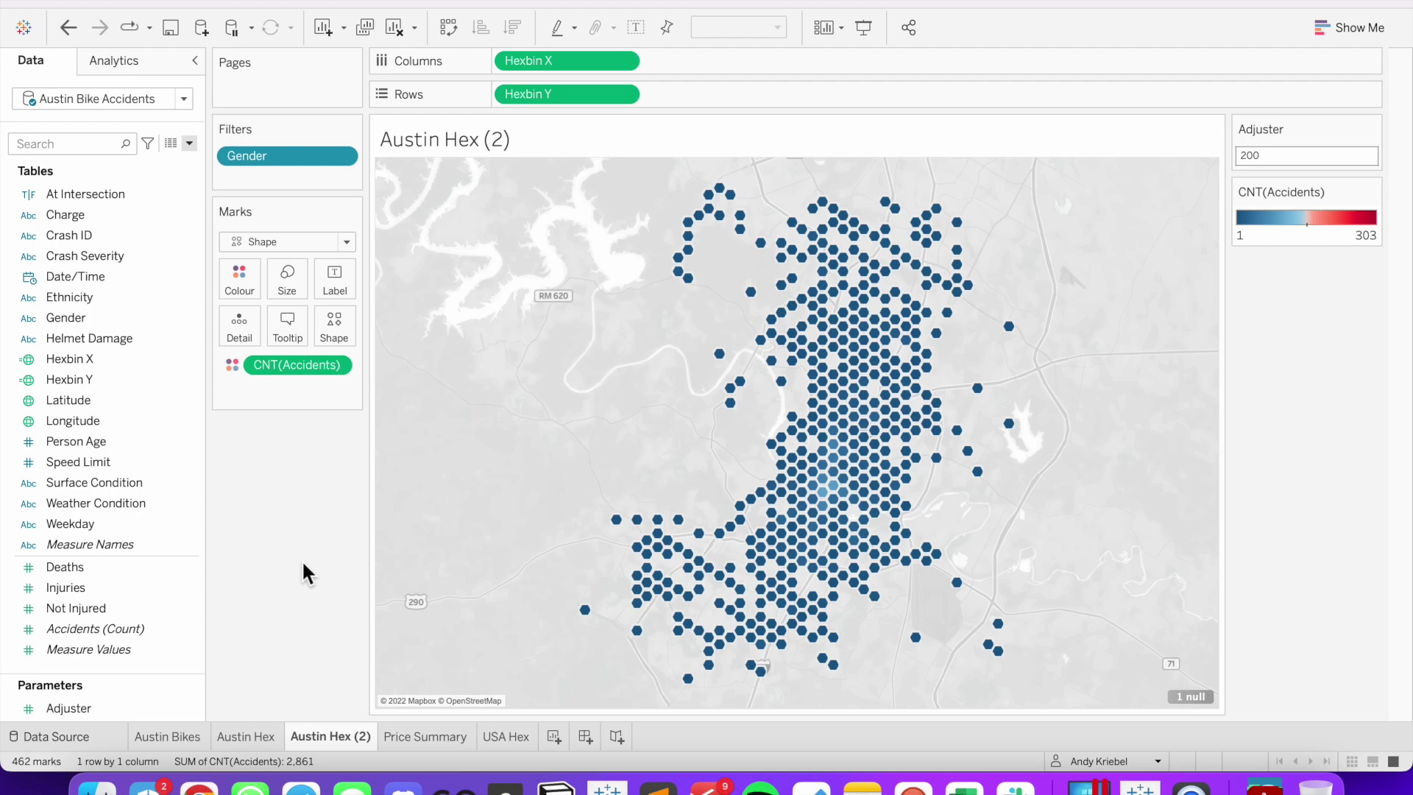
click(336, 365)
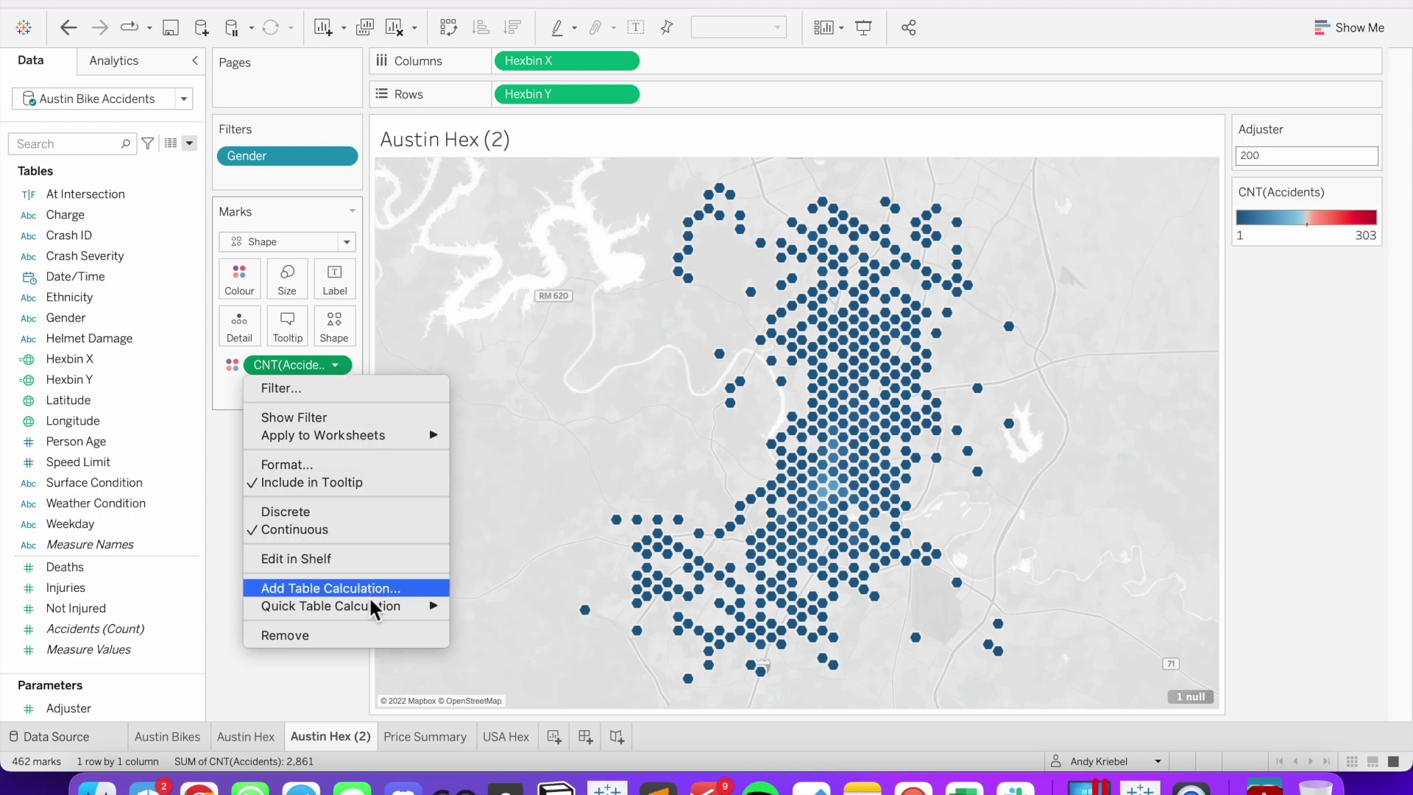
mouse_move(370, 605)
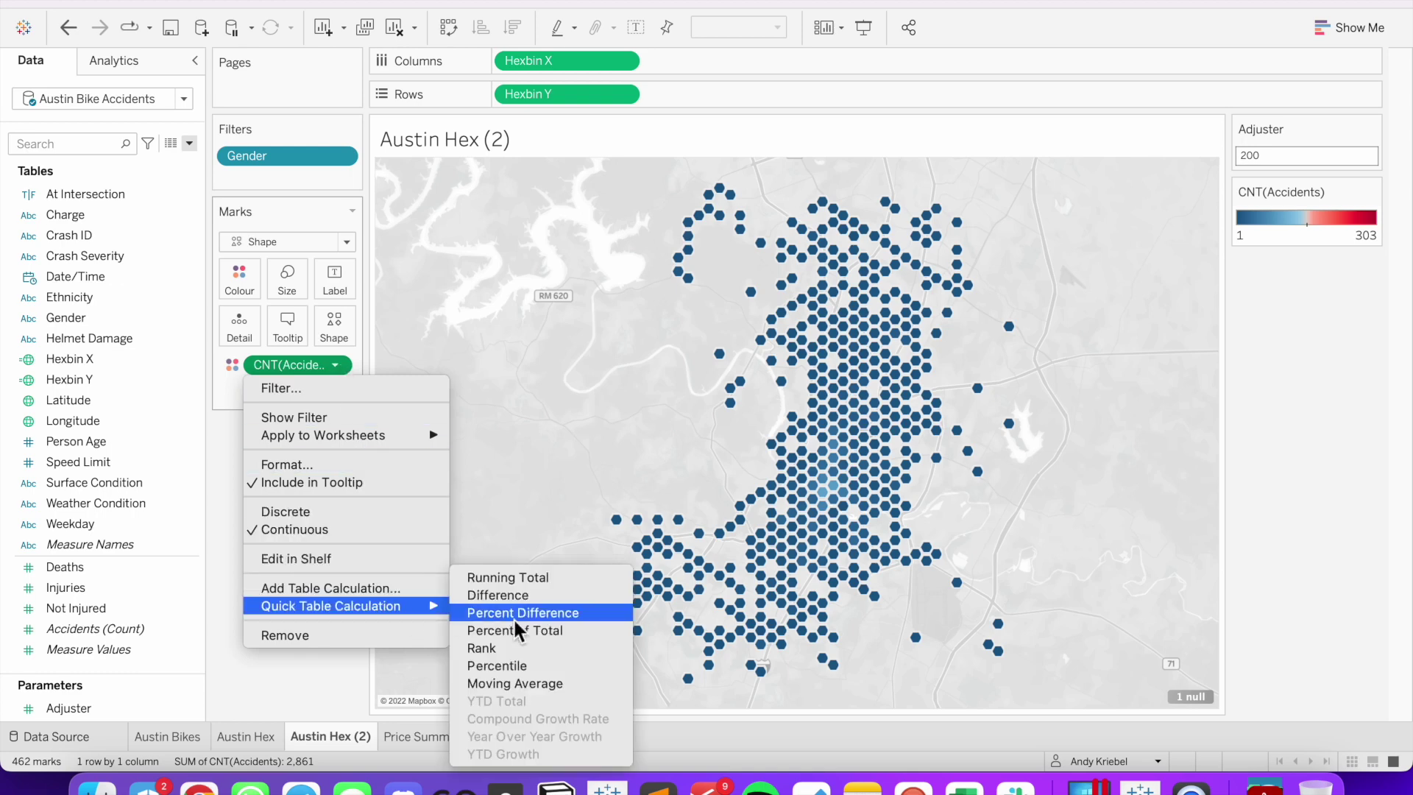
click(517, 648)
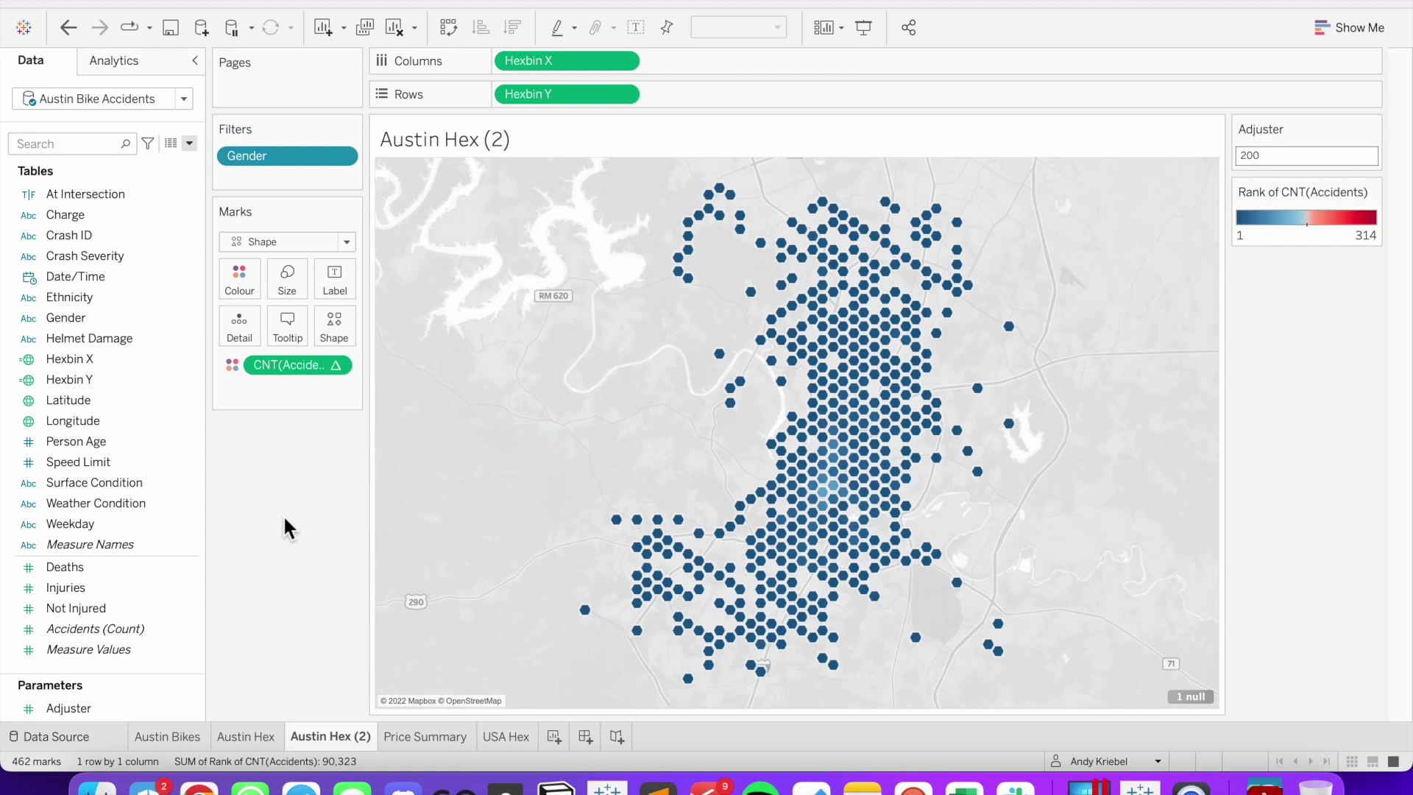
click(463, 736)
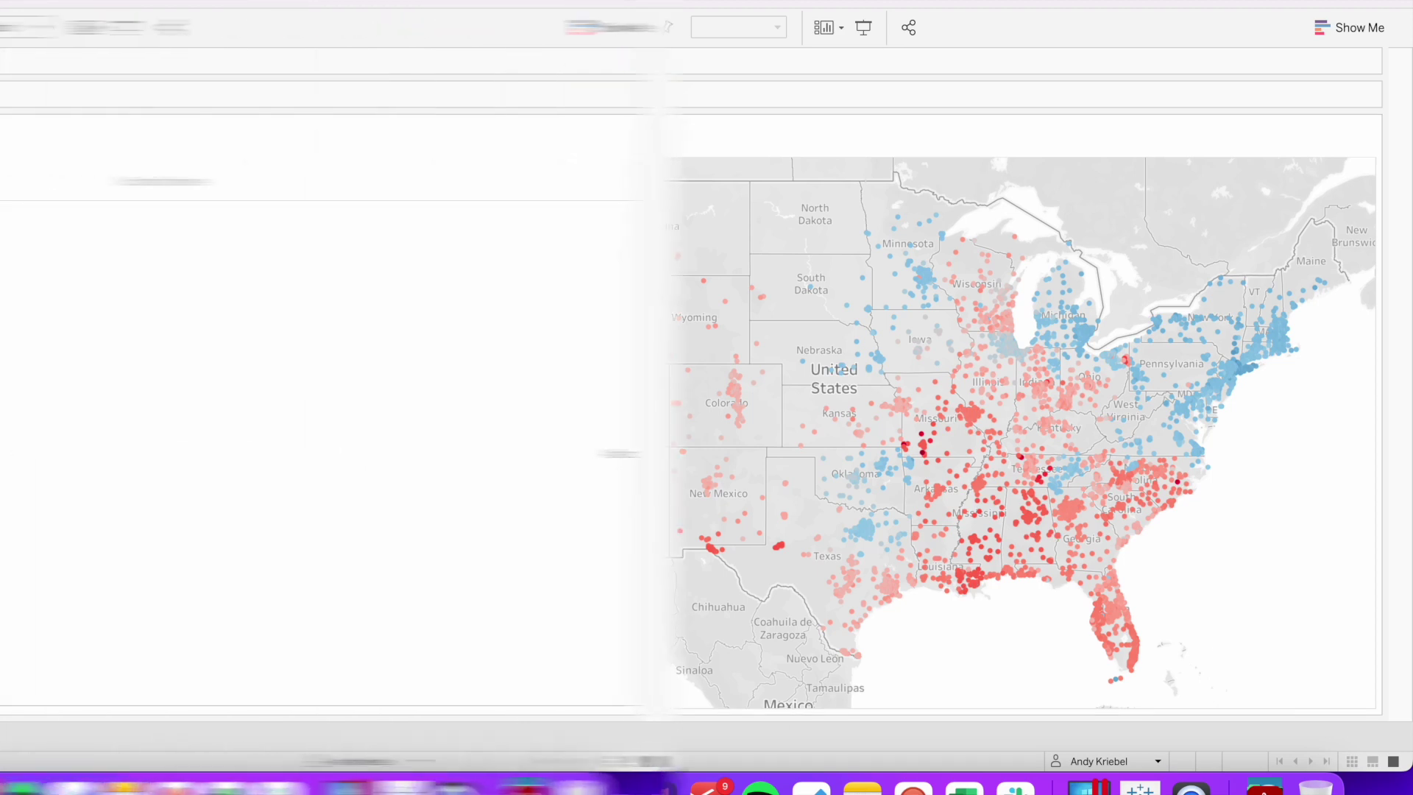
Create a new float parameter named 'Price Parameter' from the Data pane menu
click(190, 146)
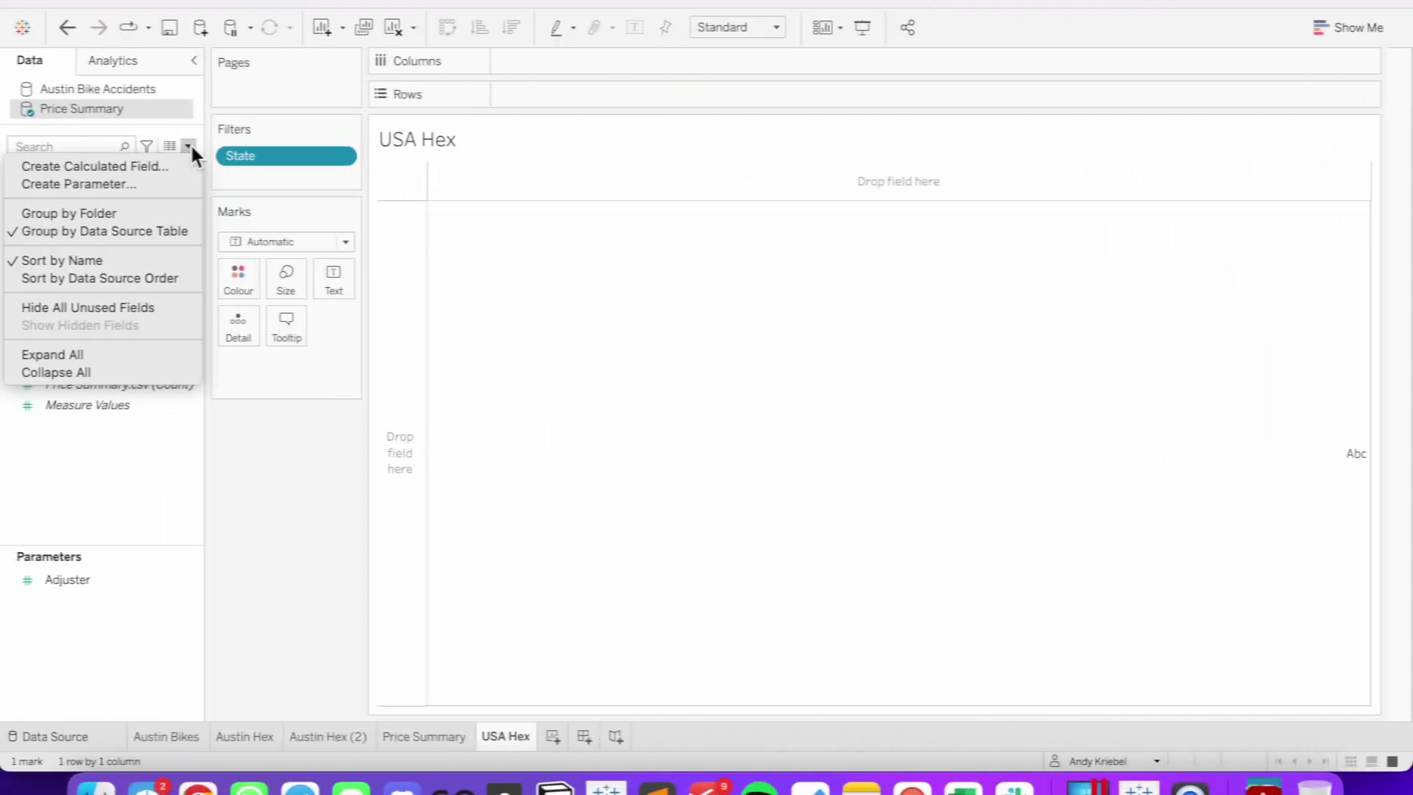
click(156, 185)
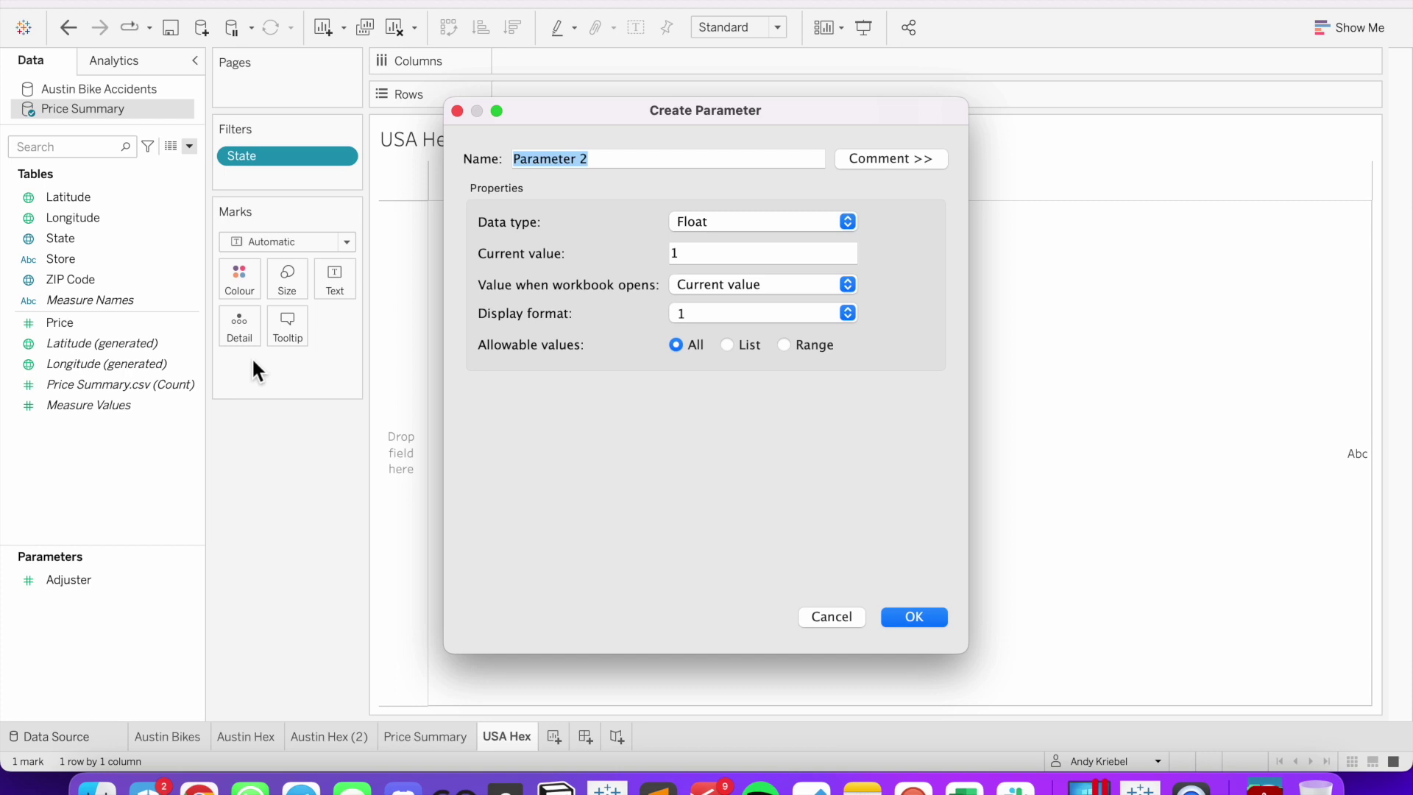
text(Price Paran)
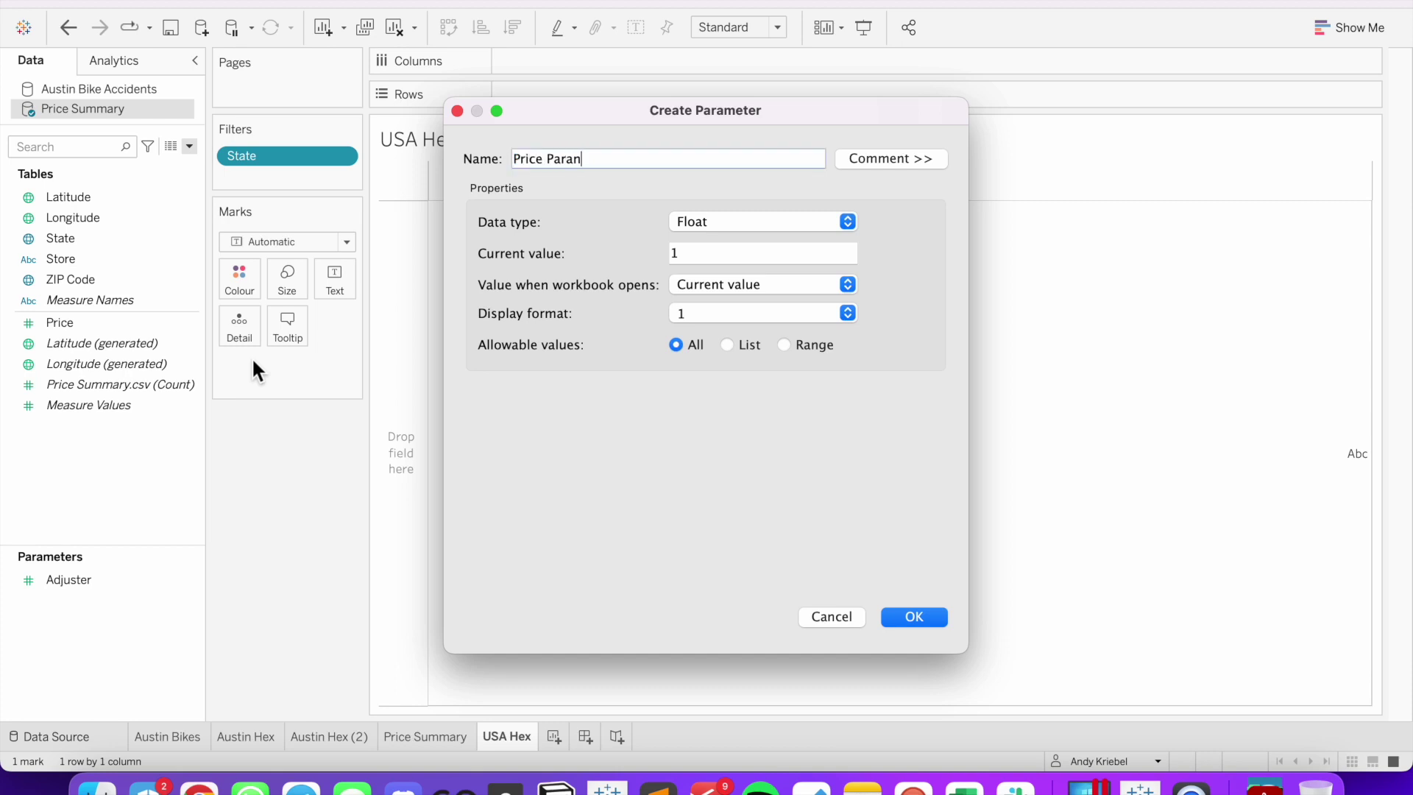
text(eter)
click(908, 622)
Start a calculated field 'Hexbin X' as HEXBINX([Longitude]*[Price Parameter], [Latitude] ...)
right_click(119, 471)
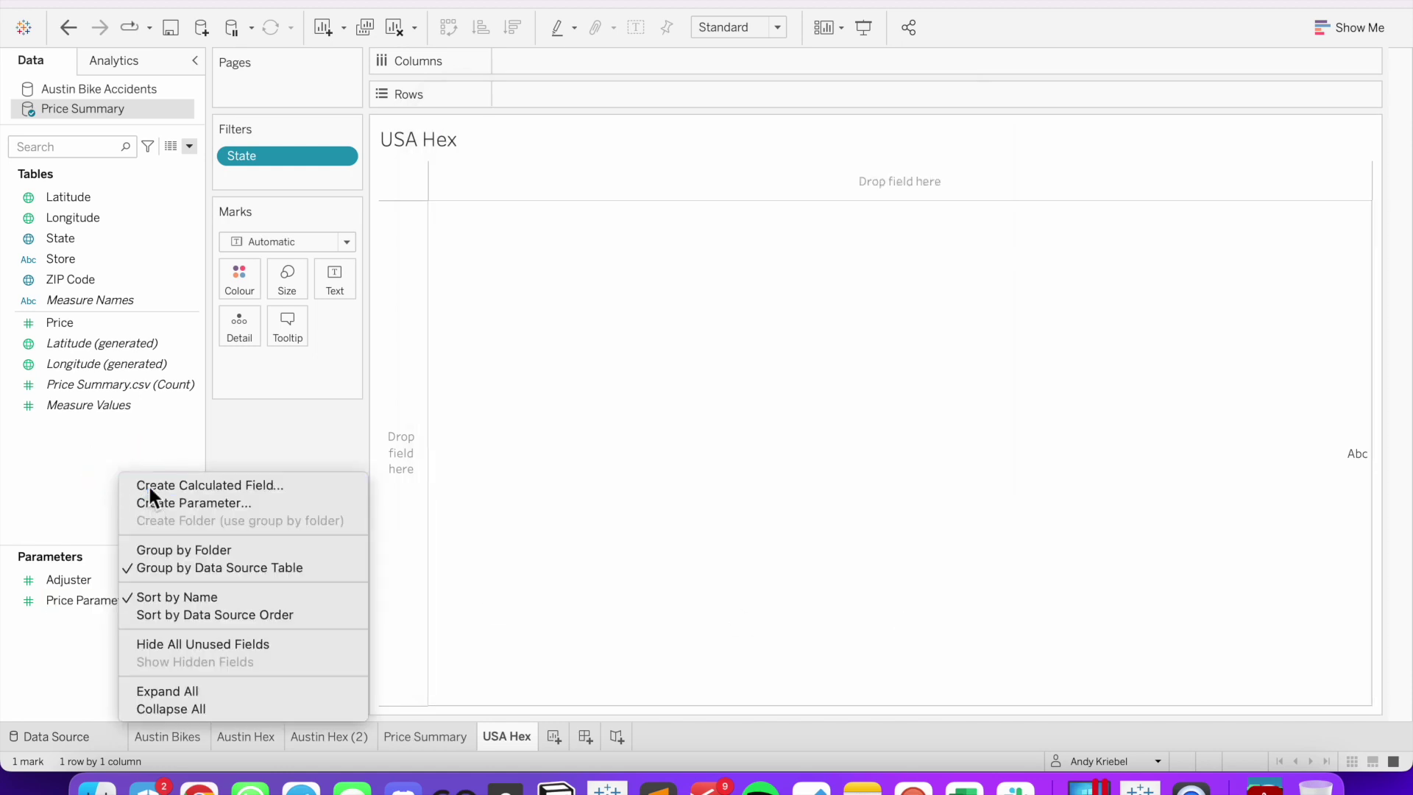
click(149, 485)
text(Hexb)
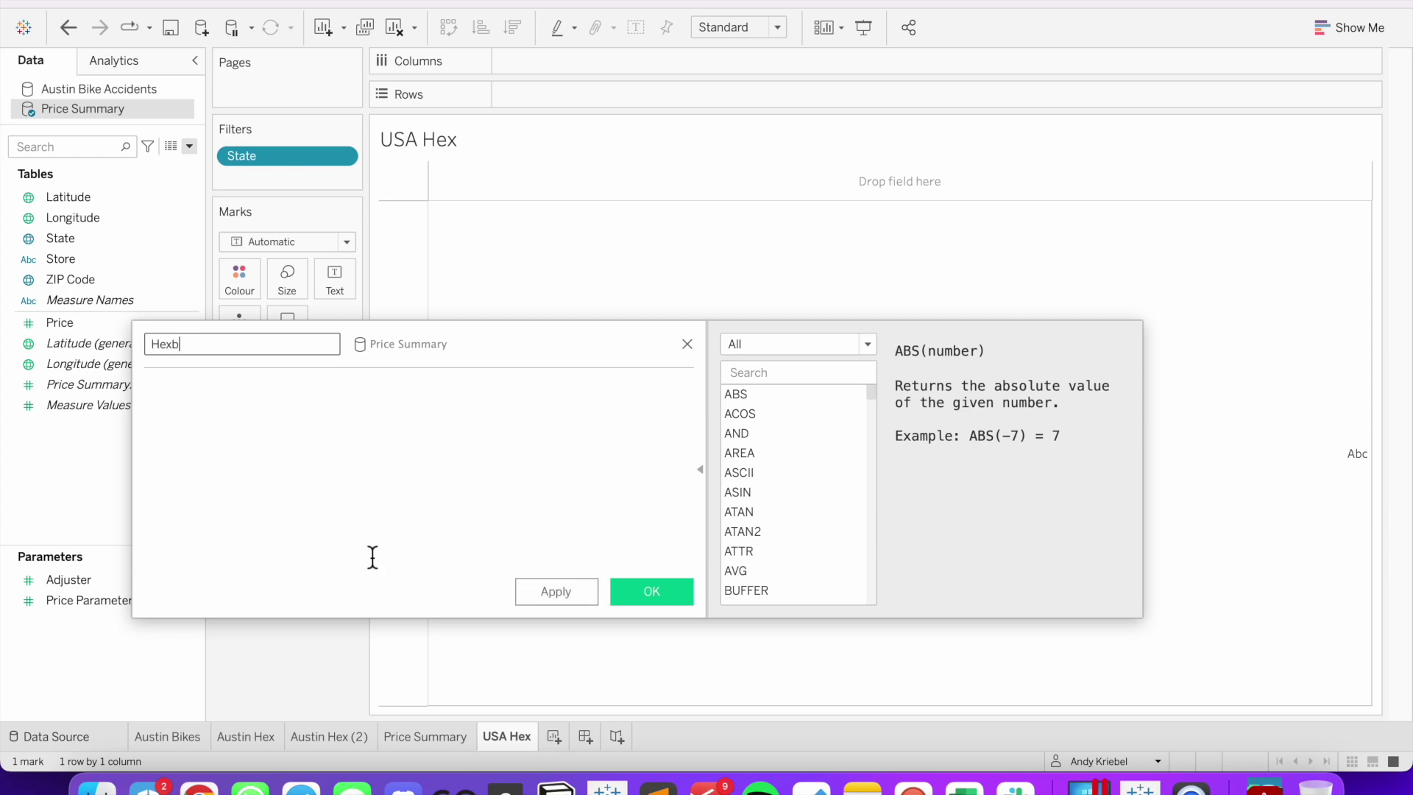
text(in X)
key(Tab)
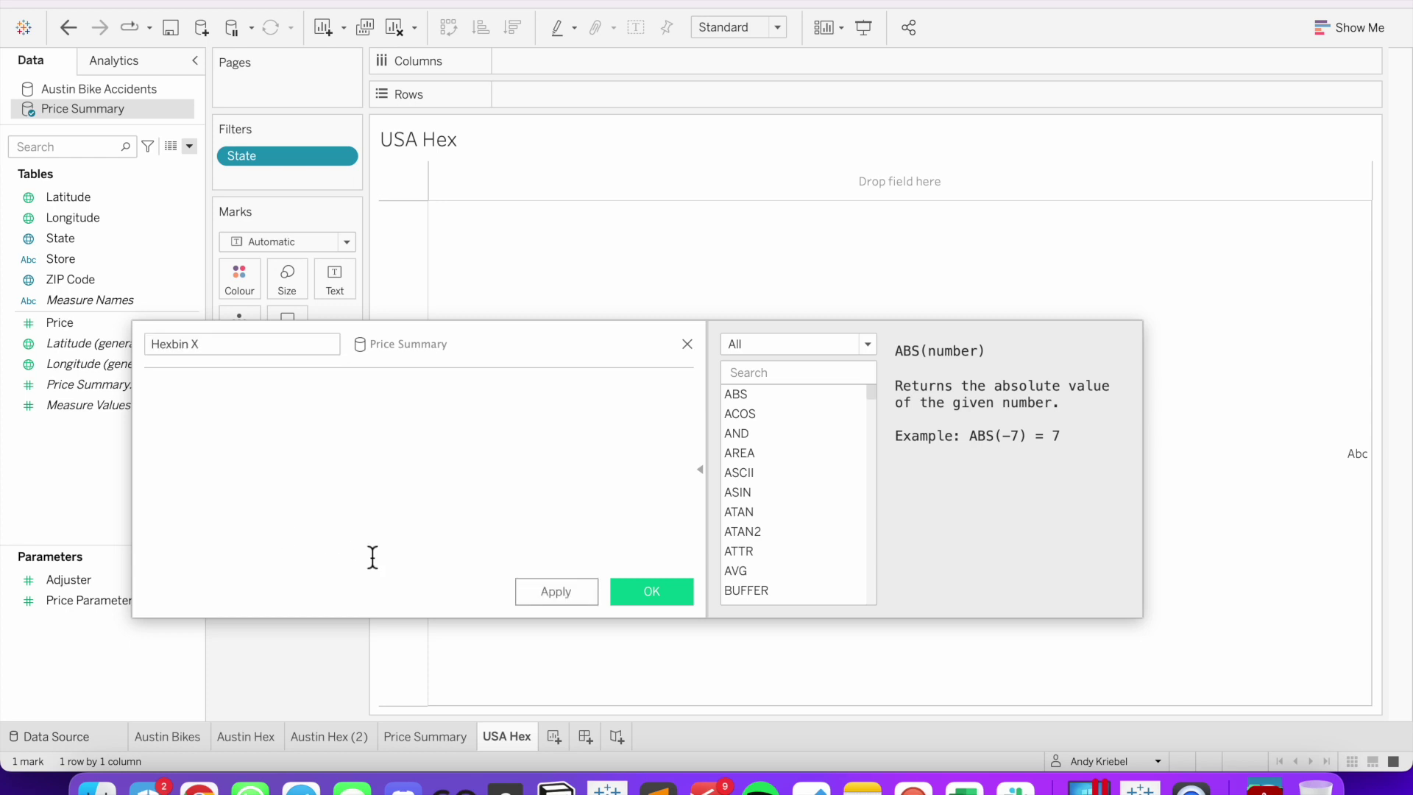
text(hex)
key(Return)
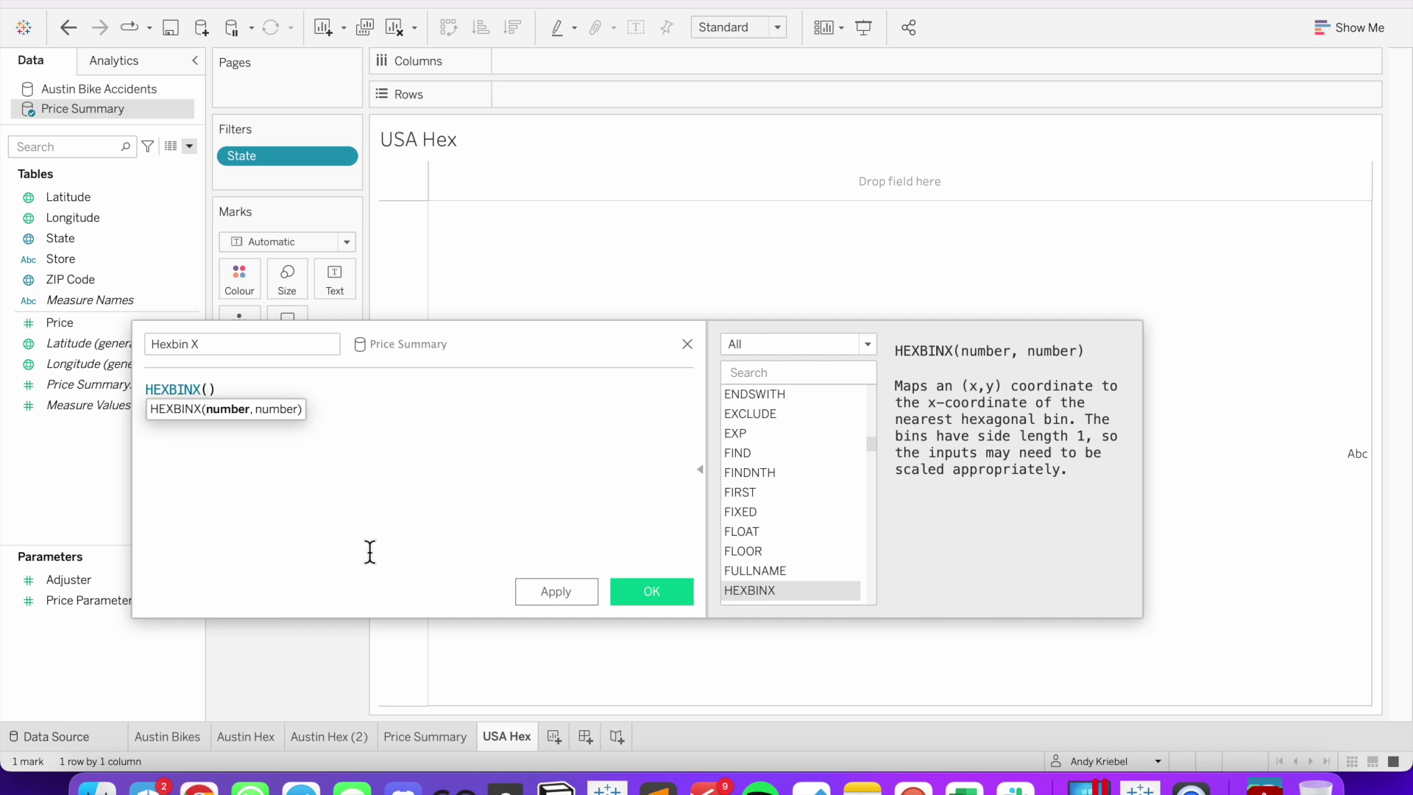
text(long)
key(Return)
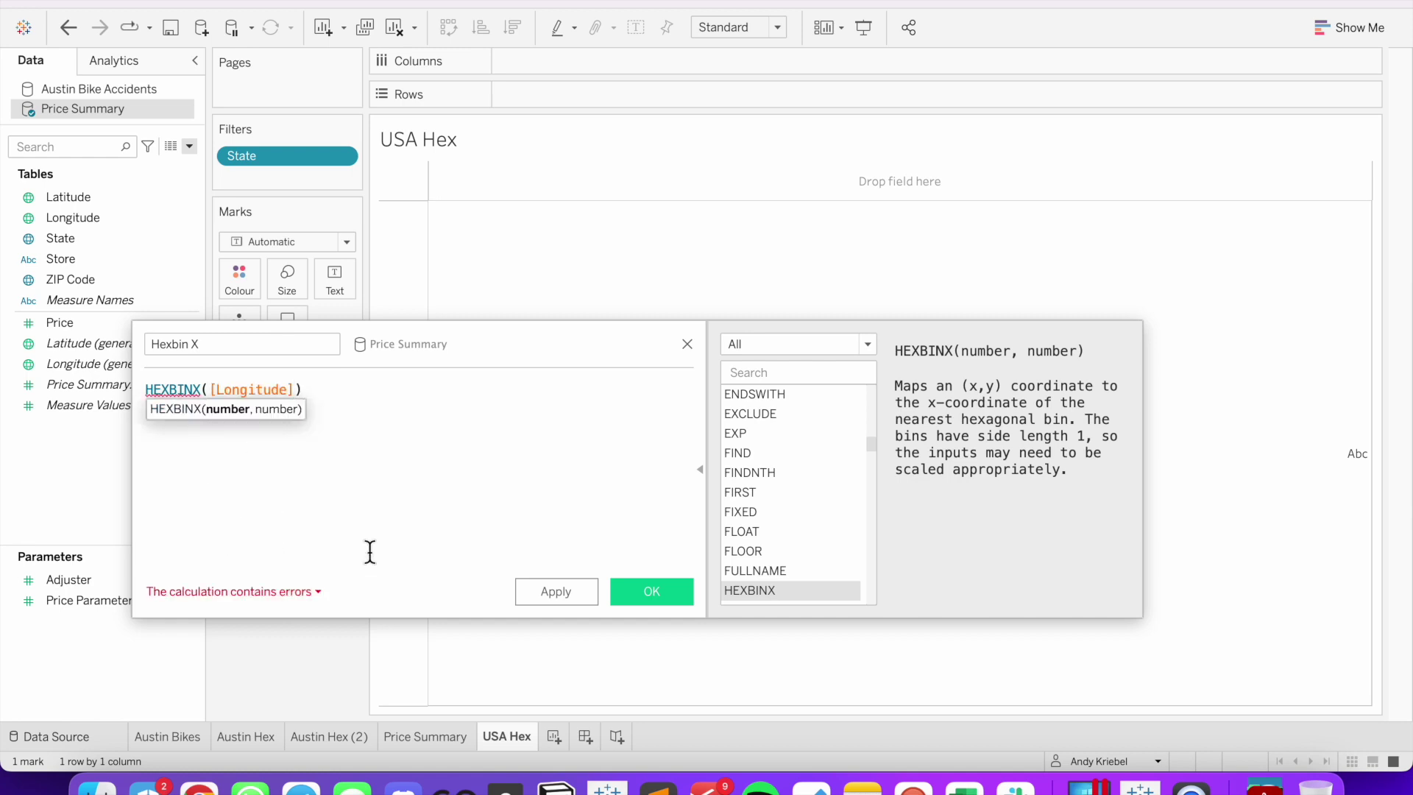
text(*para)
key(Return)
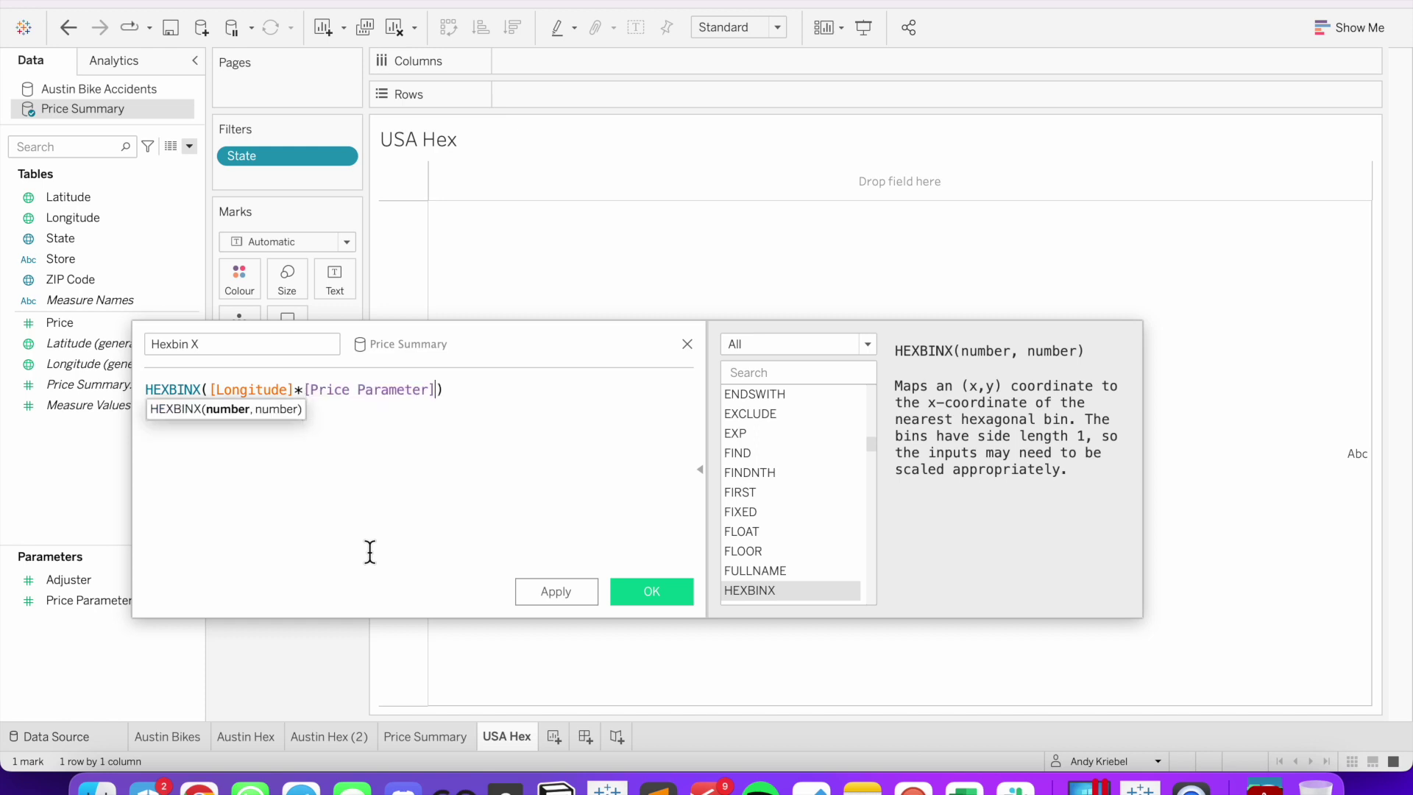
text(,lat)
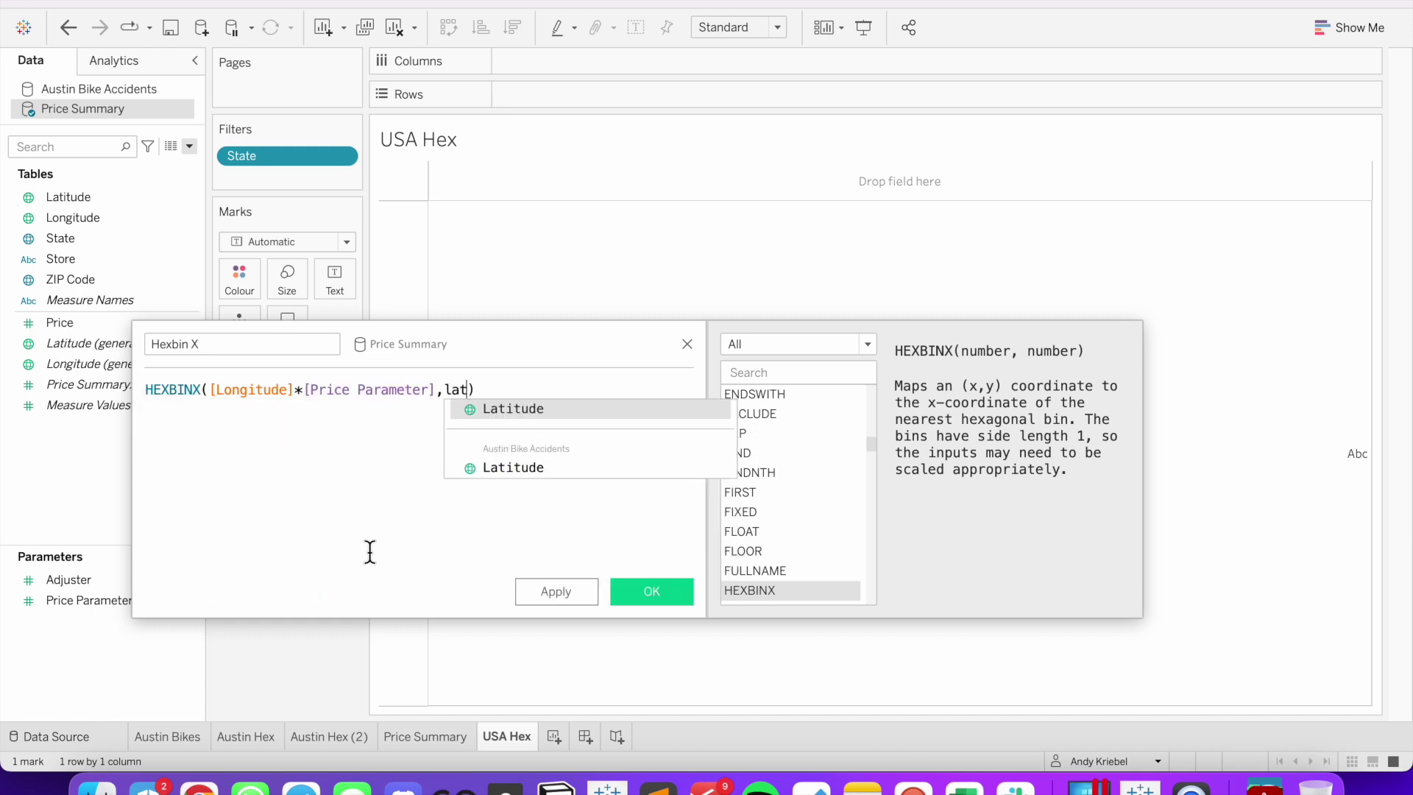
key(Return)
Finish Hexbin X by scaling Latitude by Price Parameter and dividing the result by [Price Parameter]
key(Delete)
text(*)
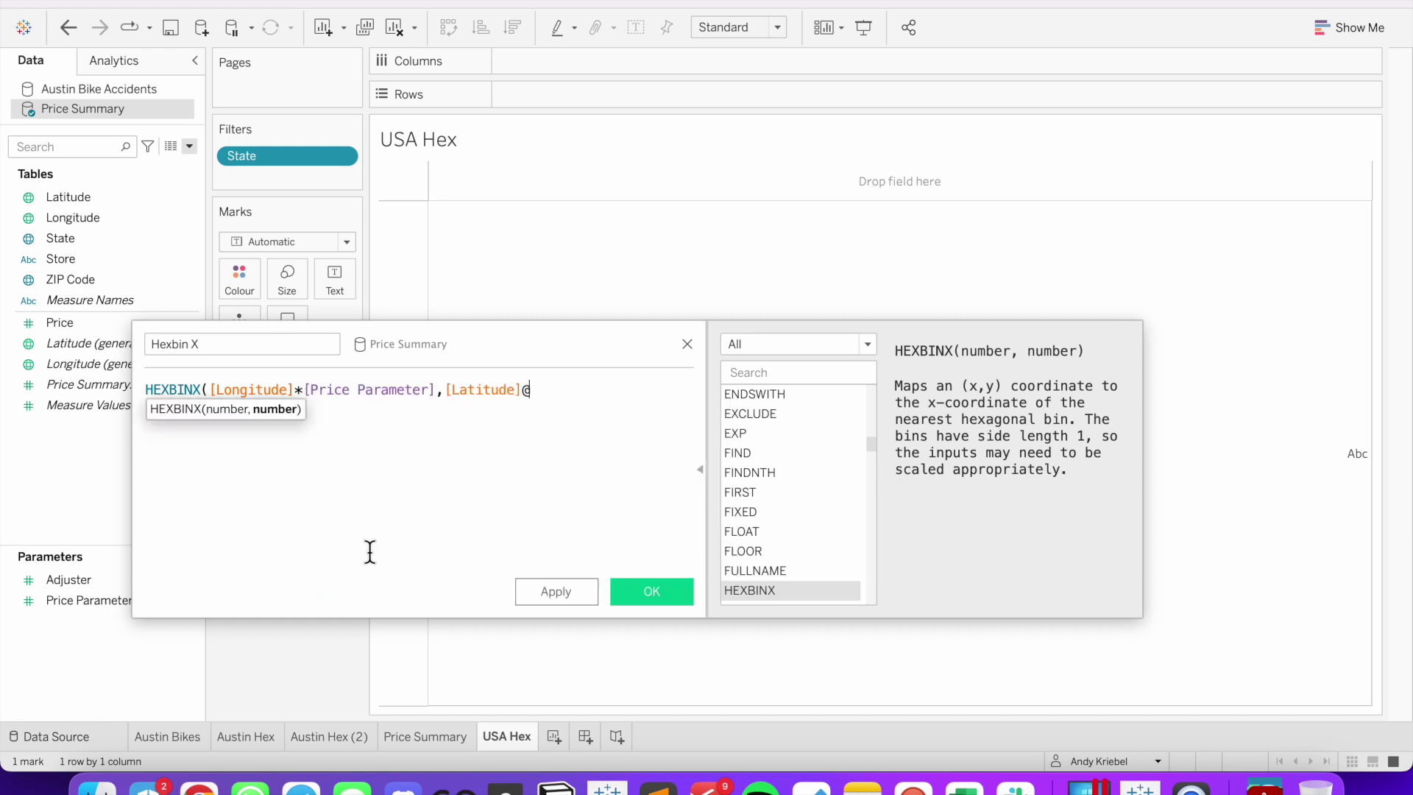
text(para)
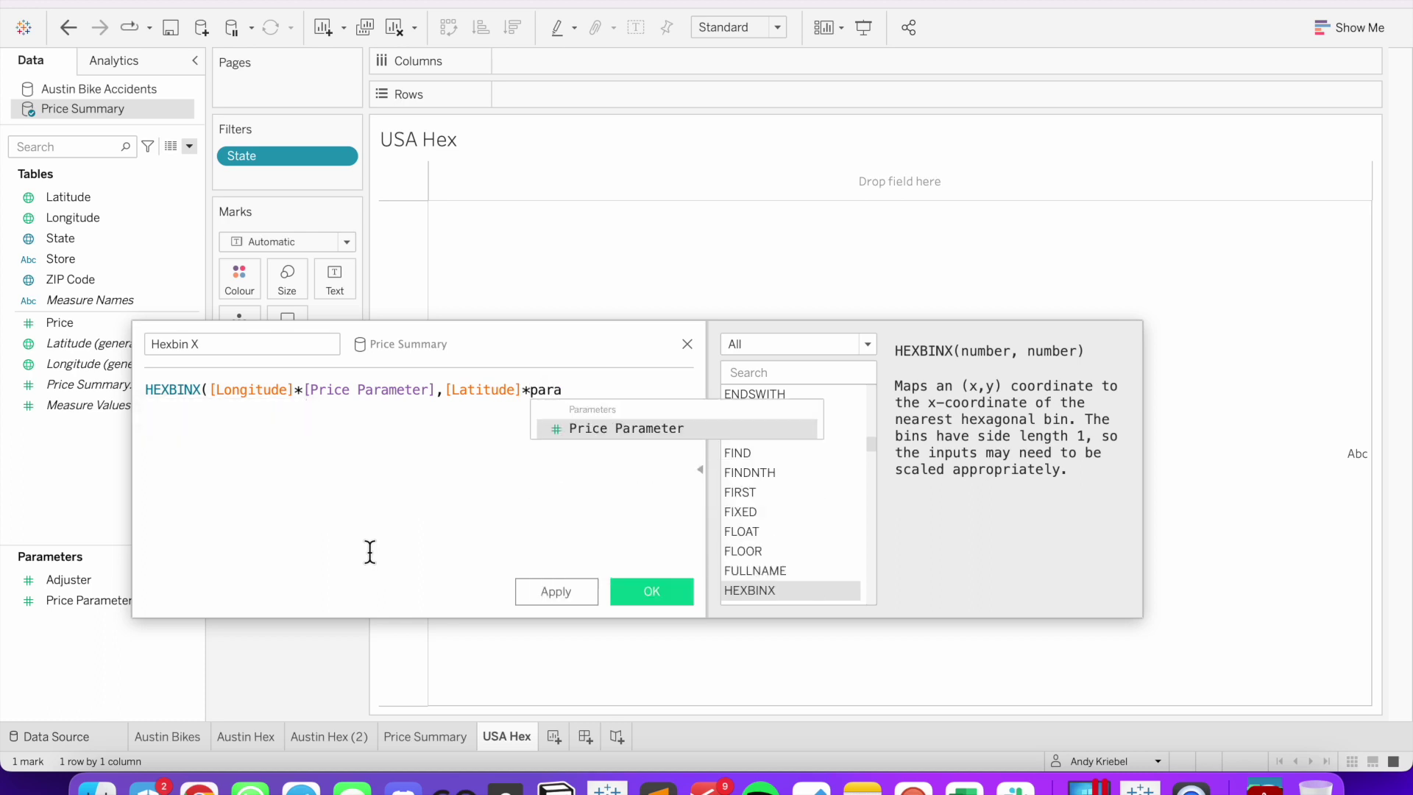
key(Return)
text())
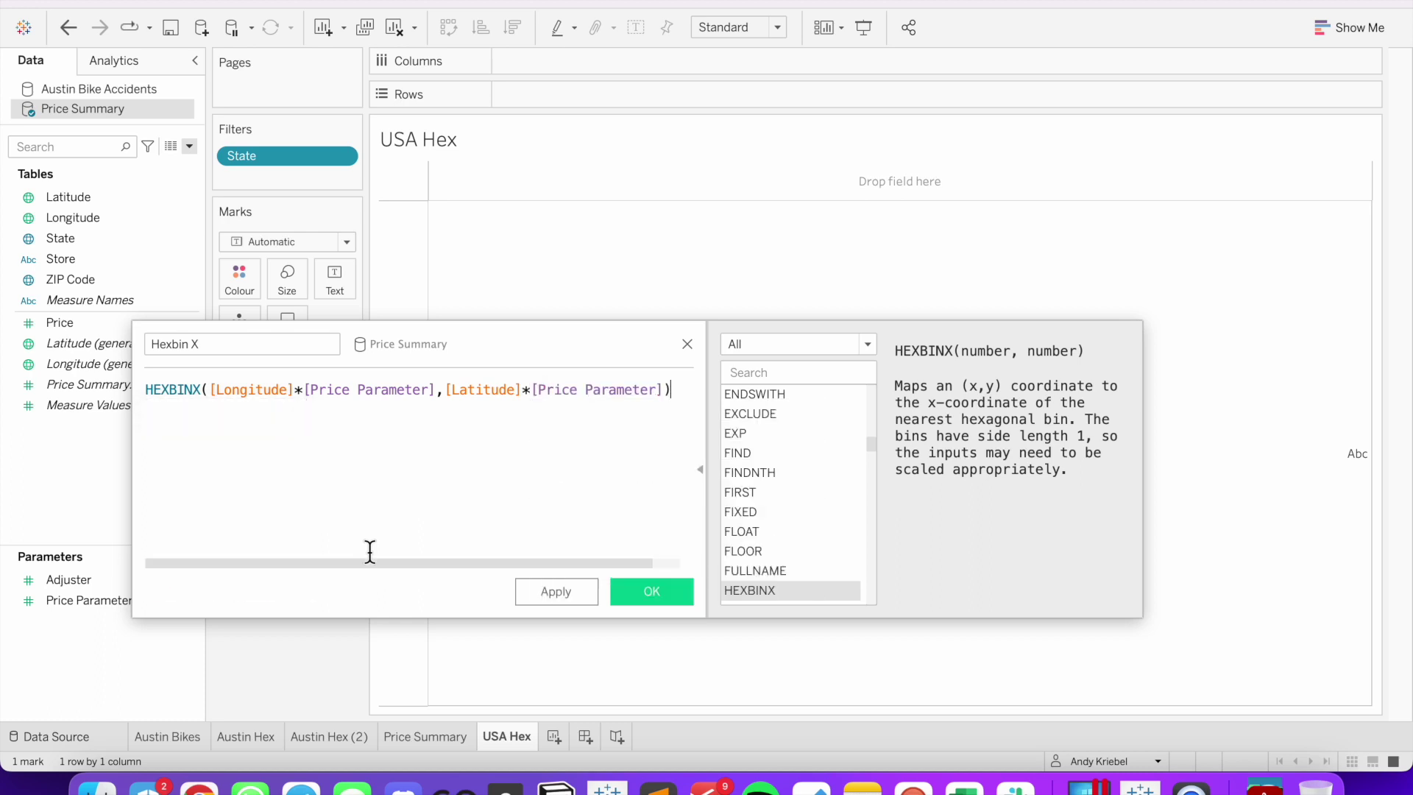
key(Return)
text(/)
key(Return)
text(par)
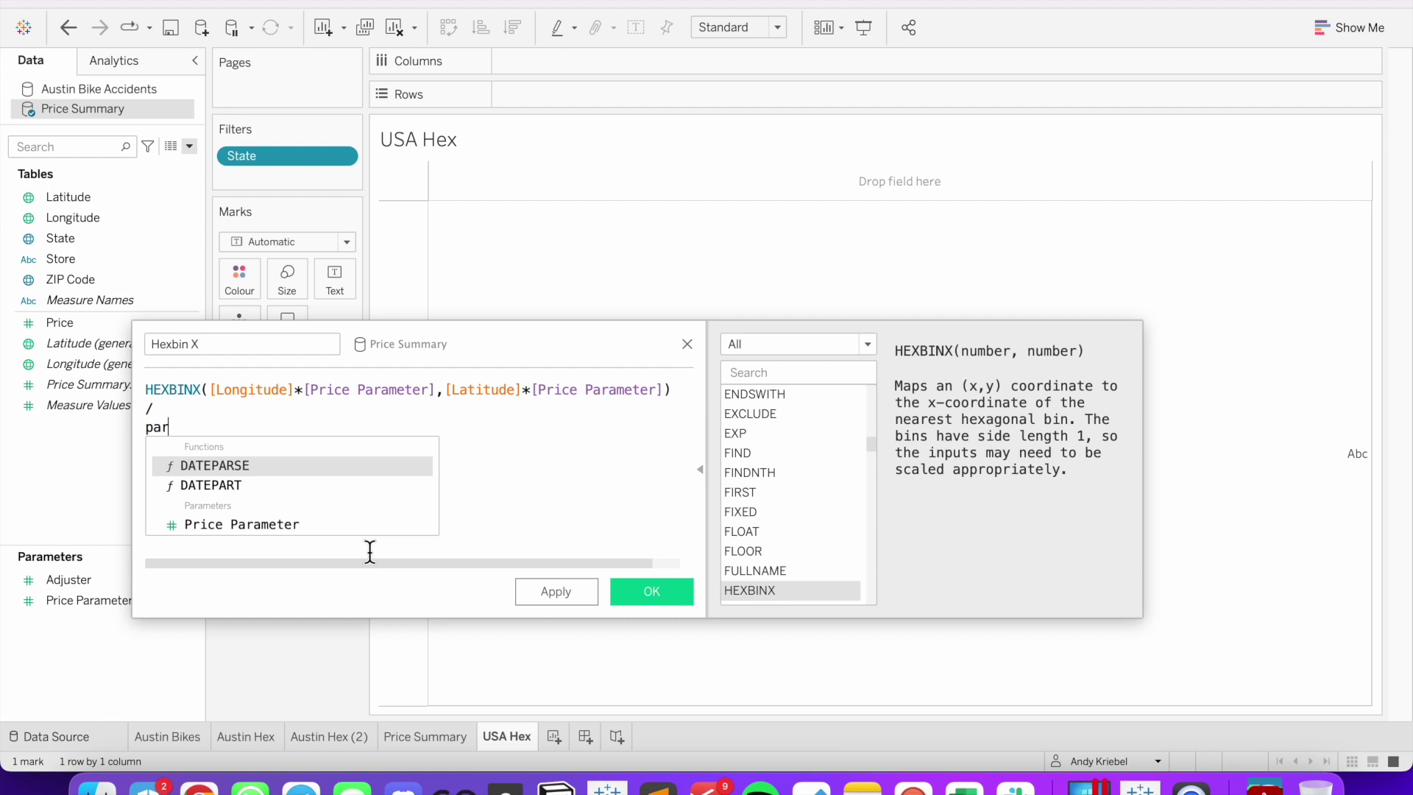
key(Down)
key(Down)
key(Return)
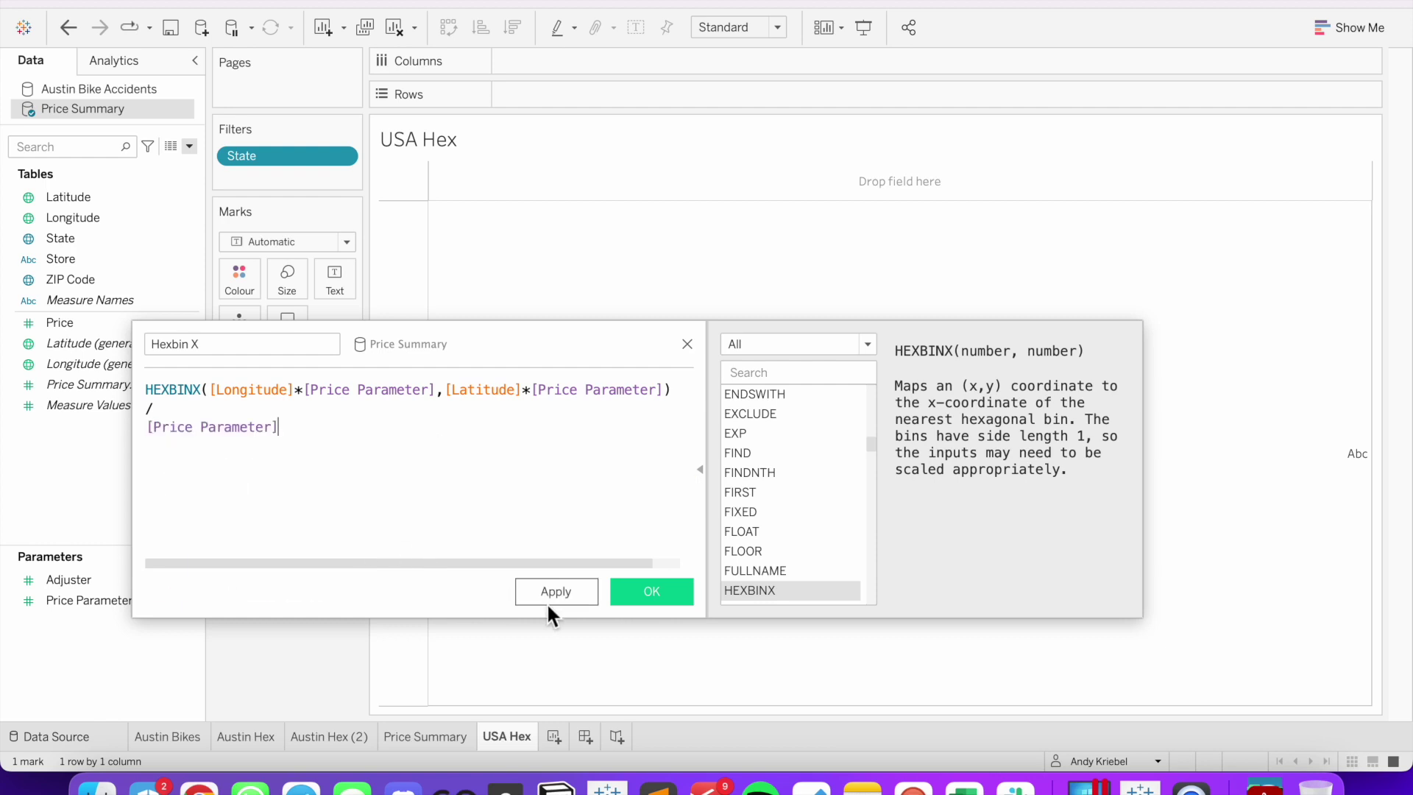
click(635, 584)
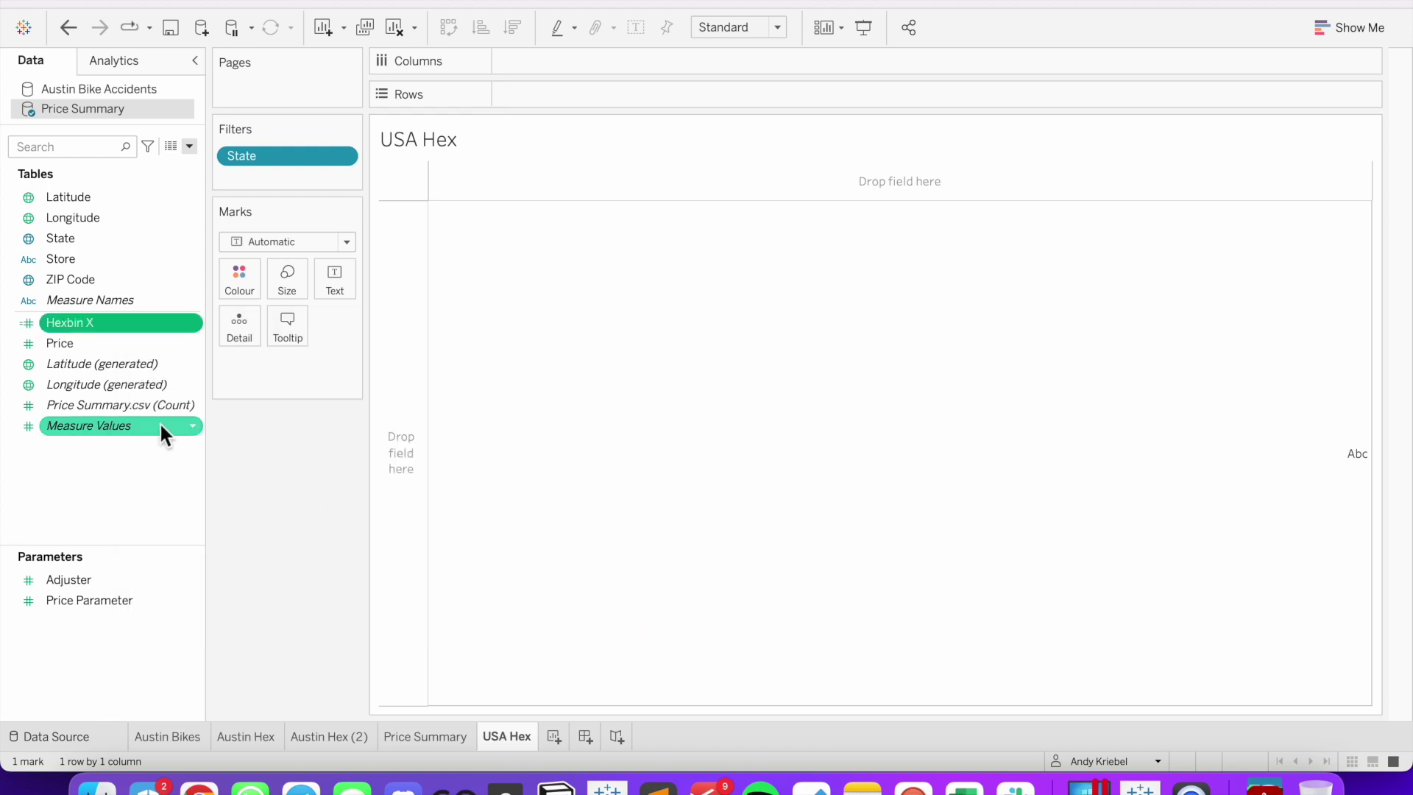
Duplicate Hexbin X as 'Hexbin Y', changing HEXBINX to HEXBINY in its formula
right_click(117, 318)
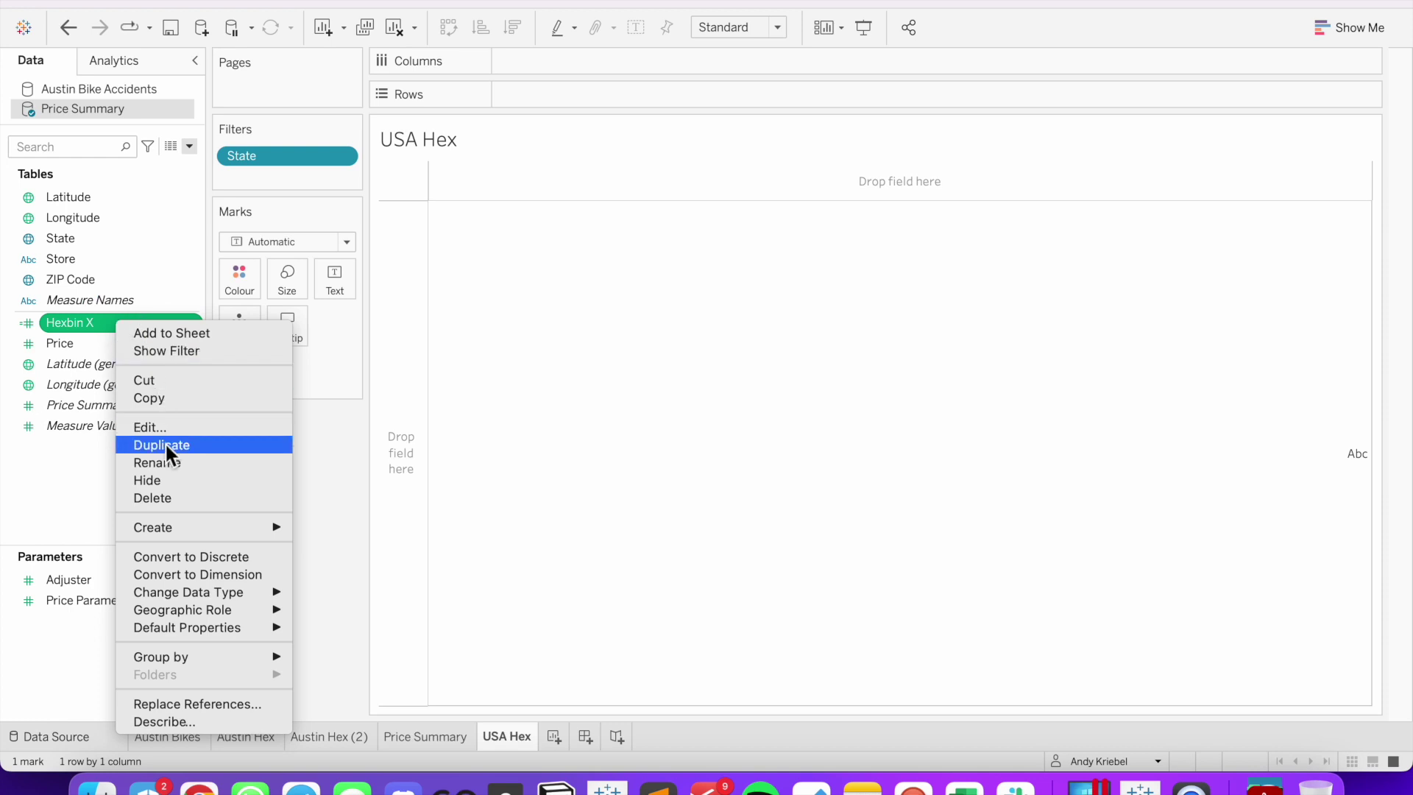
click(165, 442)
right_click(124, 346)
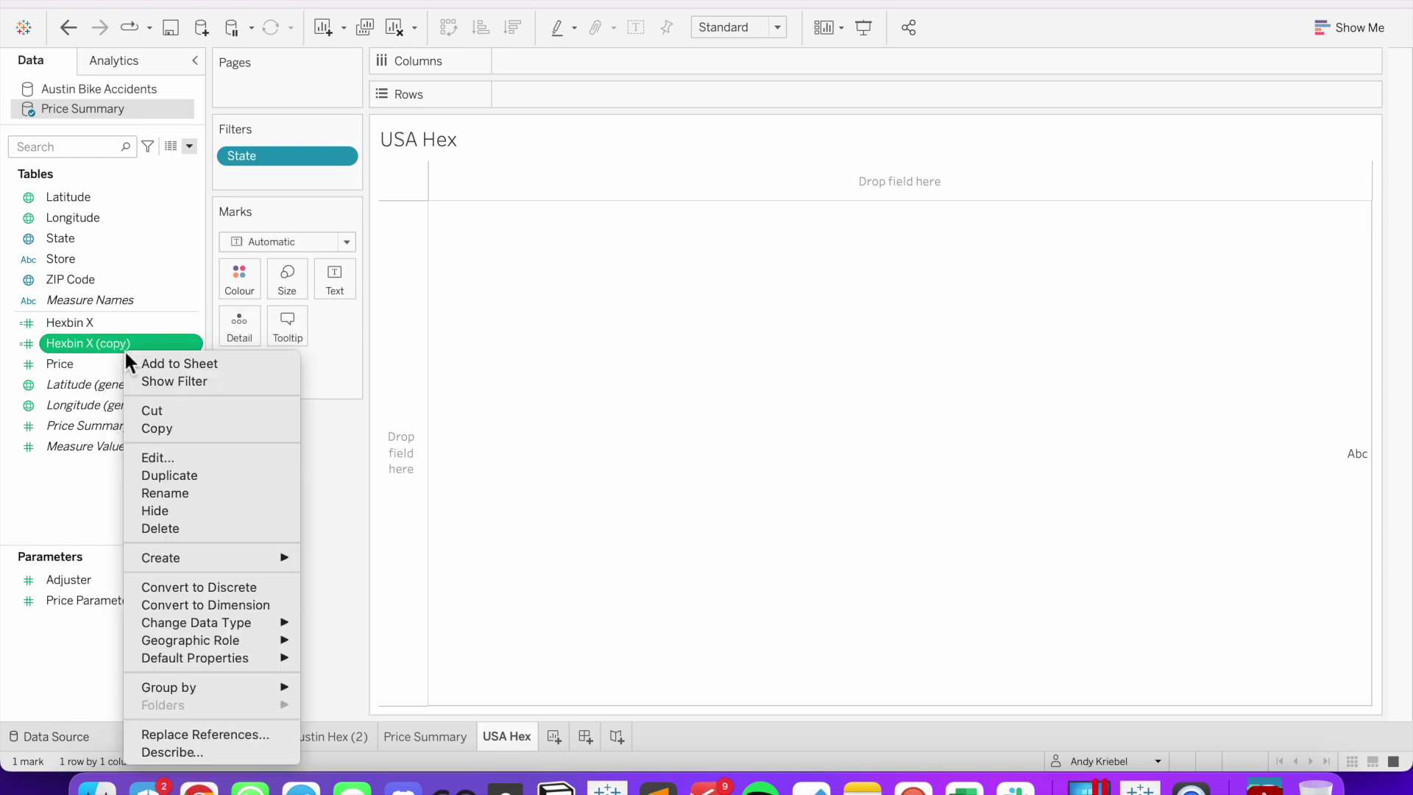
click(157, 457)
drag(192, 345, 321, 346)
text(Y)
click(203, 391)
key(BackSpace)
text(Y)
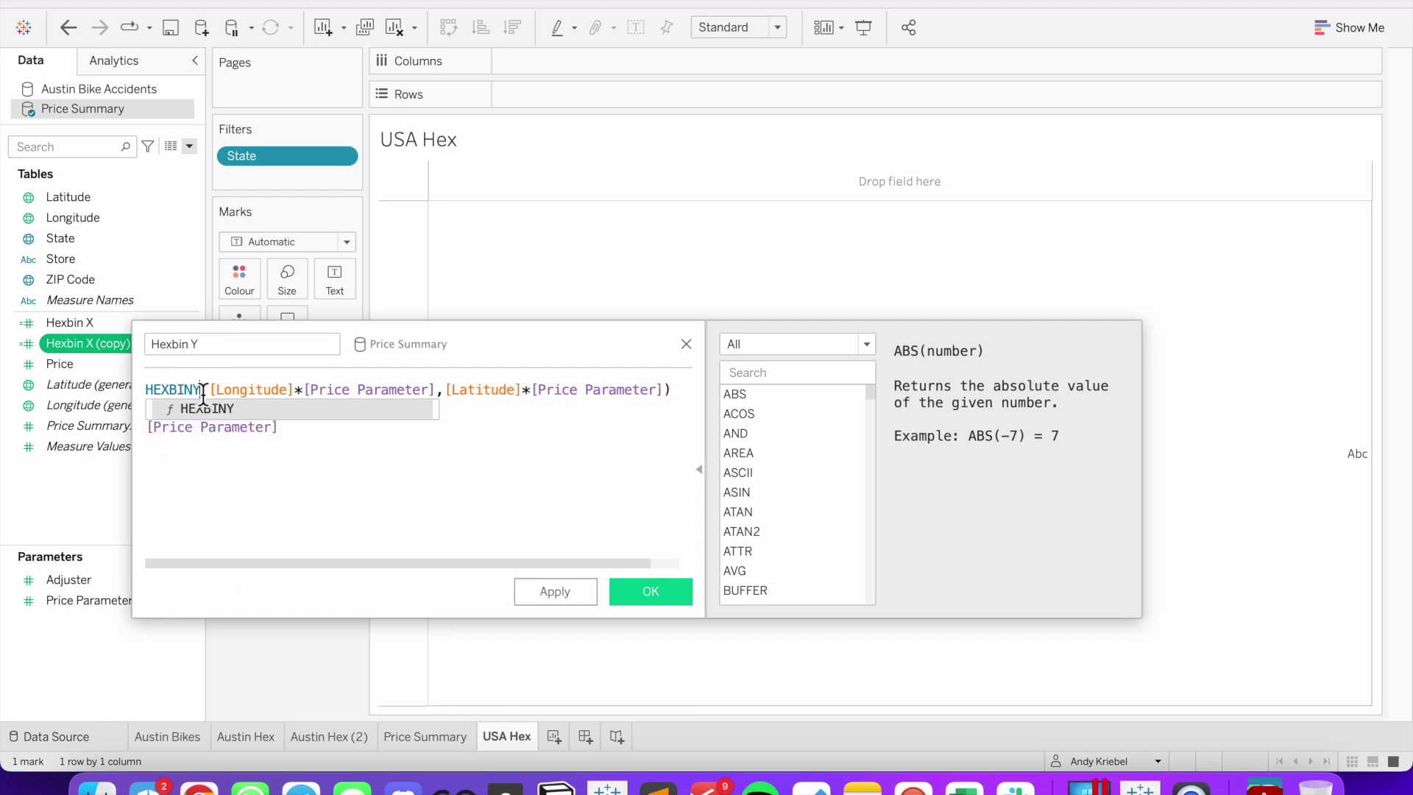
click(491, 517)
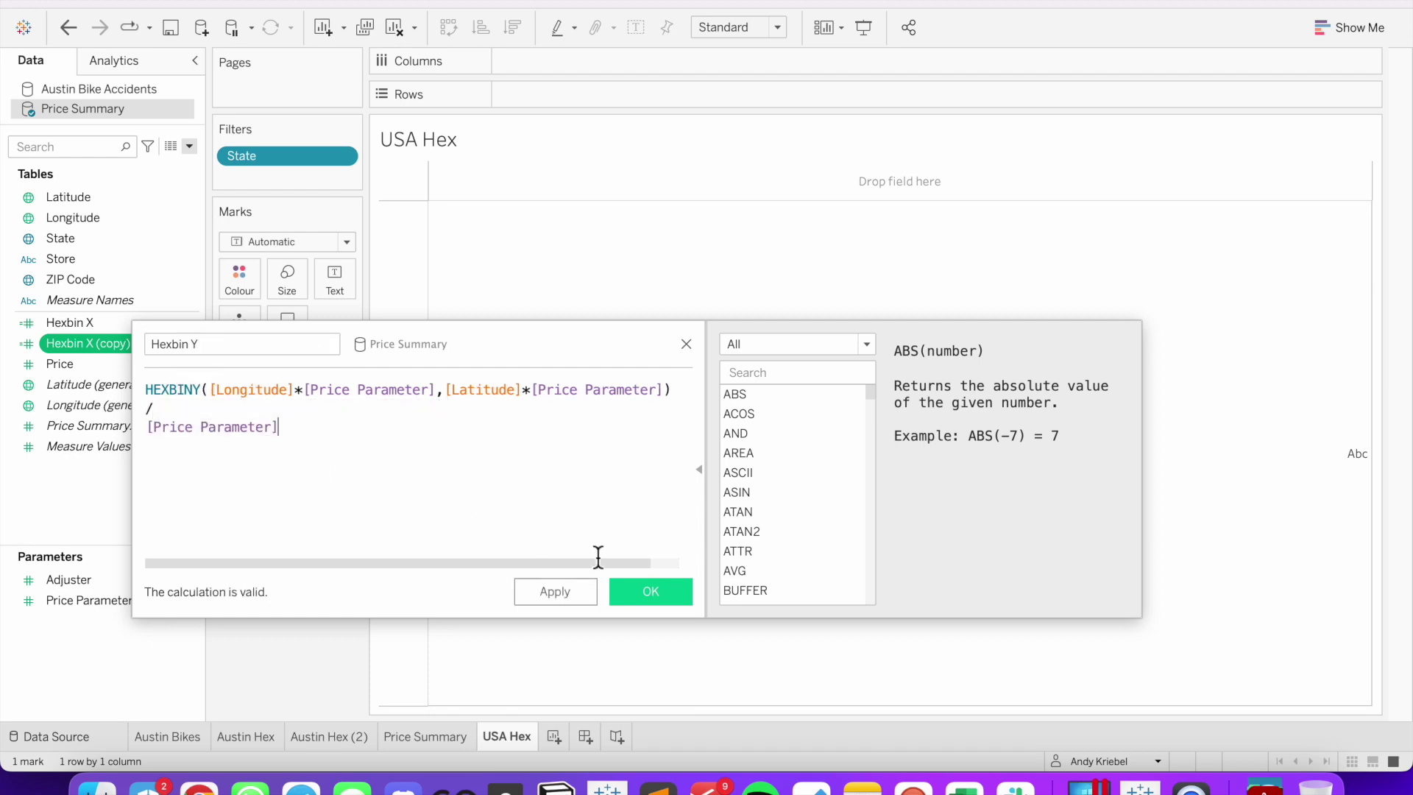
click(649, 594)
click(122, 326)
shift+click(121, 342)
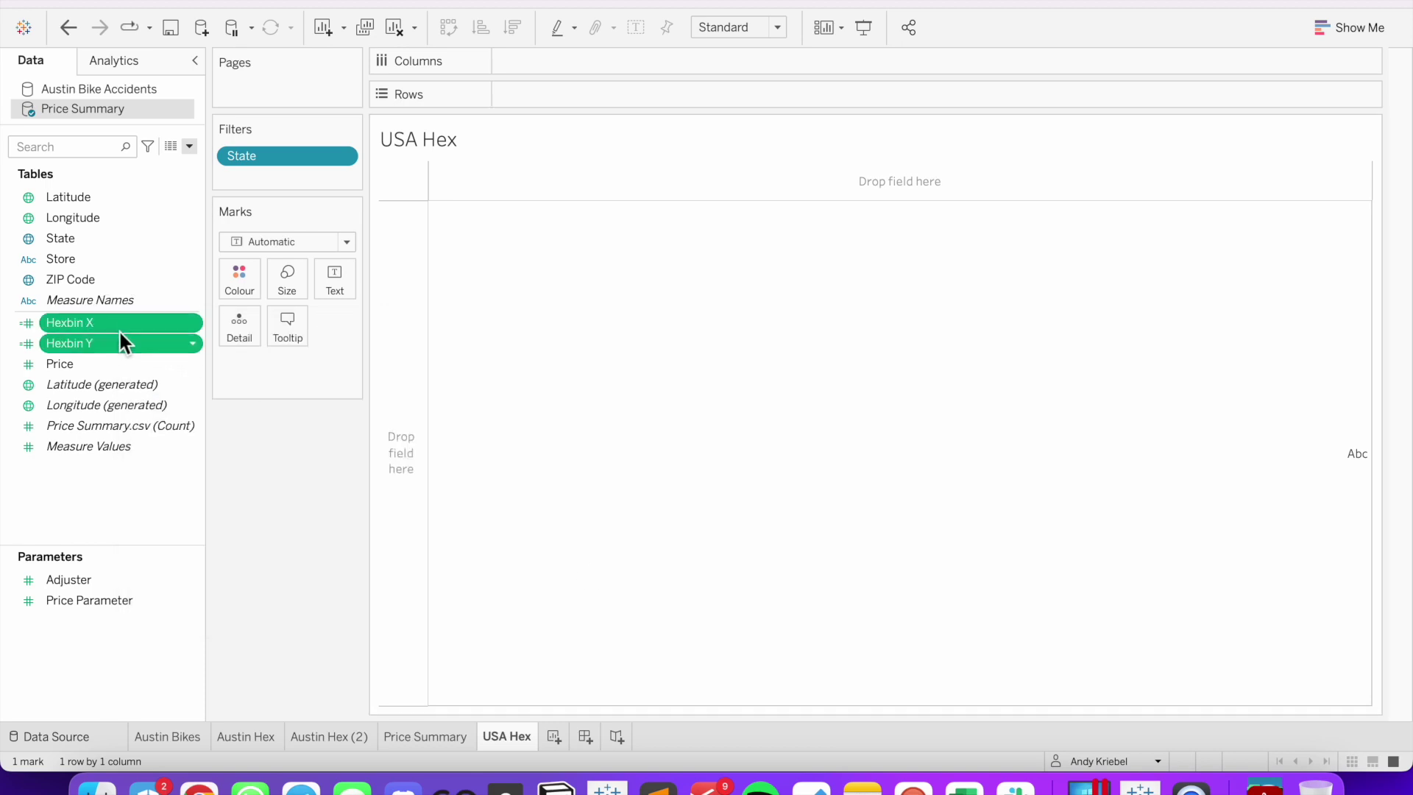
Move Hexbin X and Hexbin Y to the top of Dimensions and make them continuous
drag(121, 327, 119, 270)
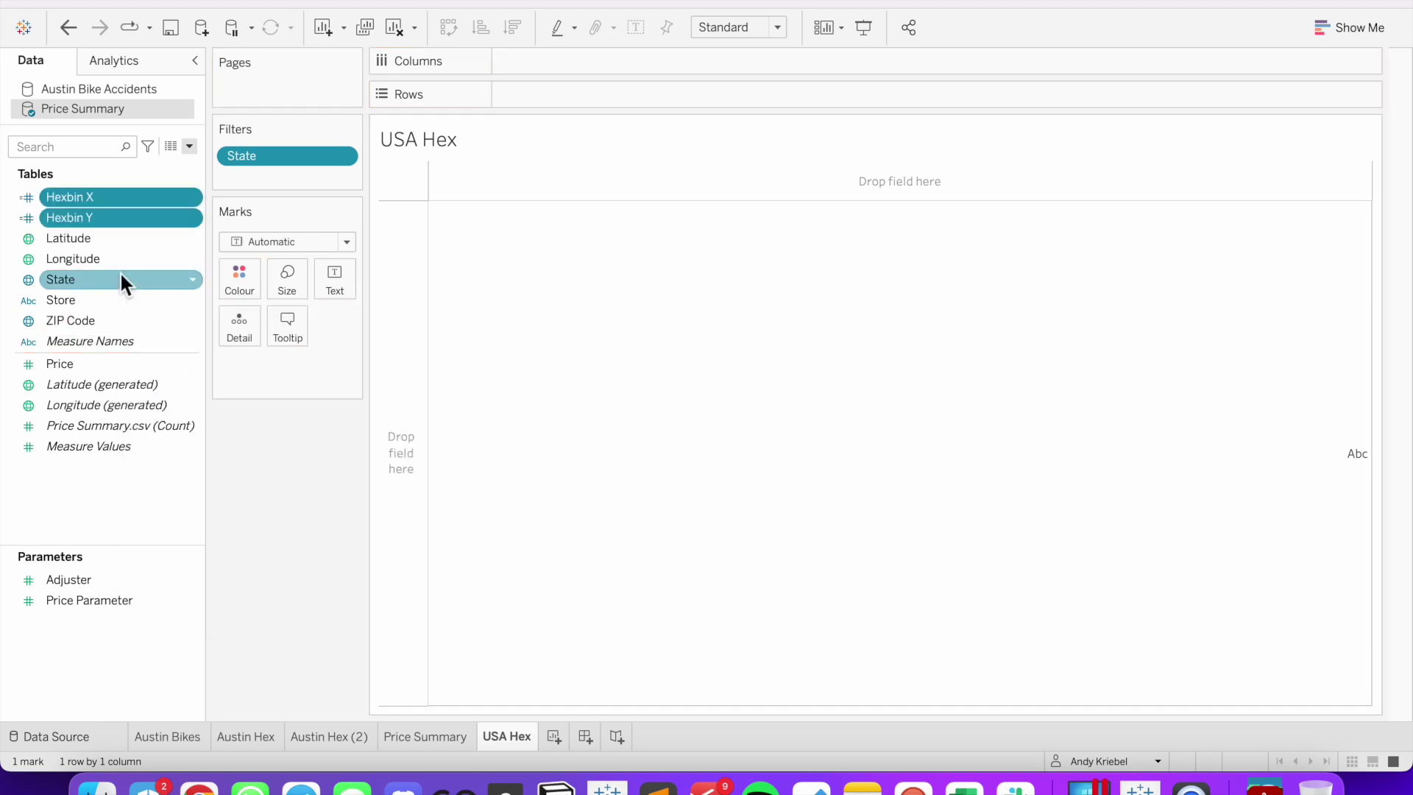
right_click(116, 196)
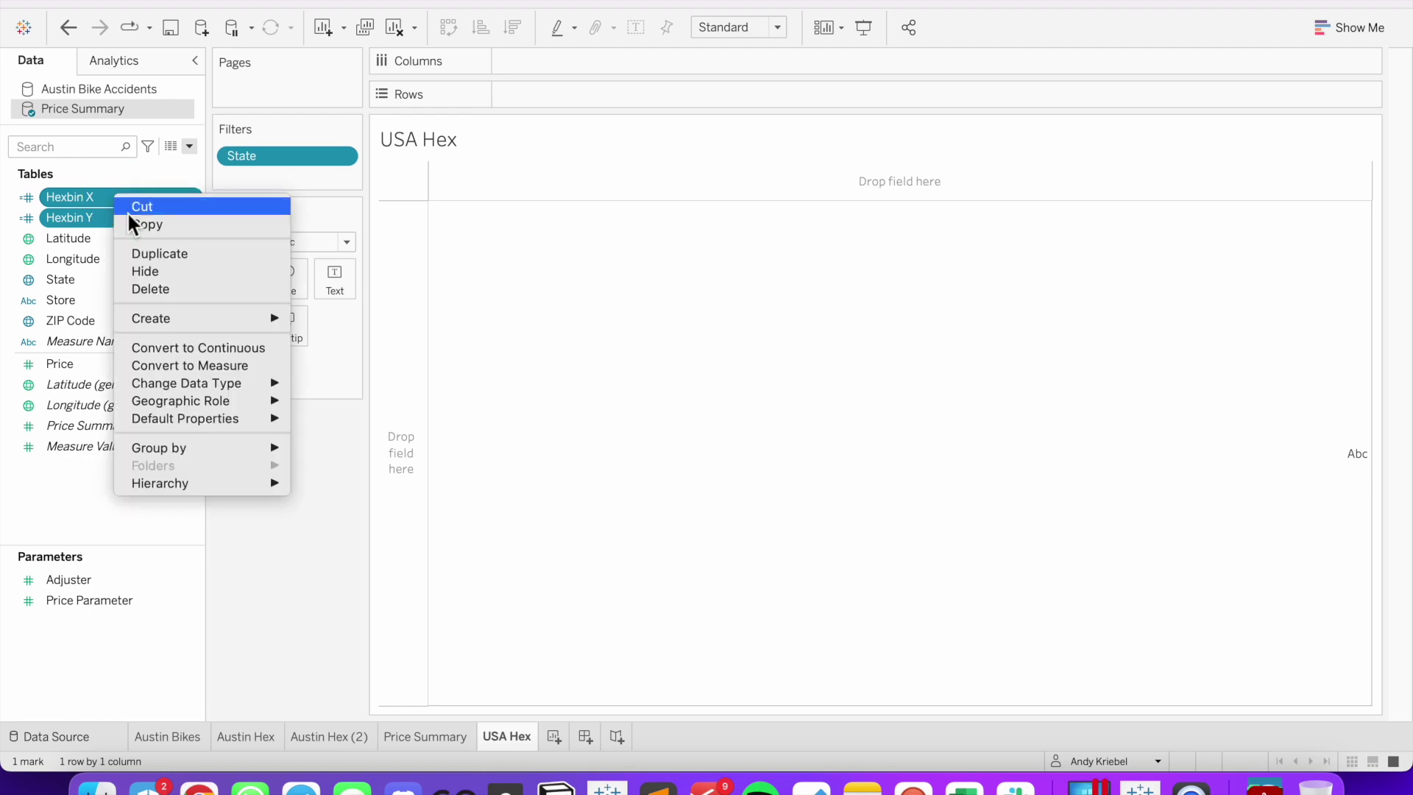
click(172, 346)
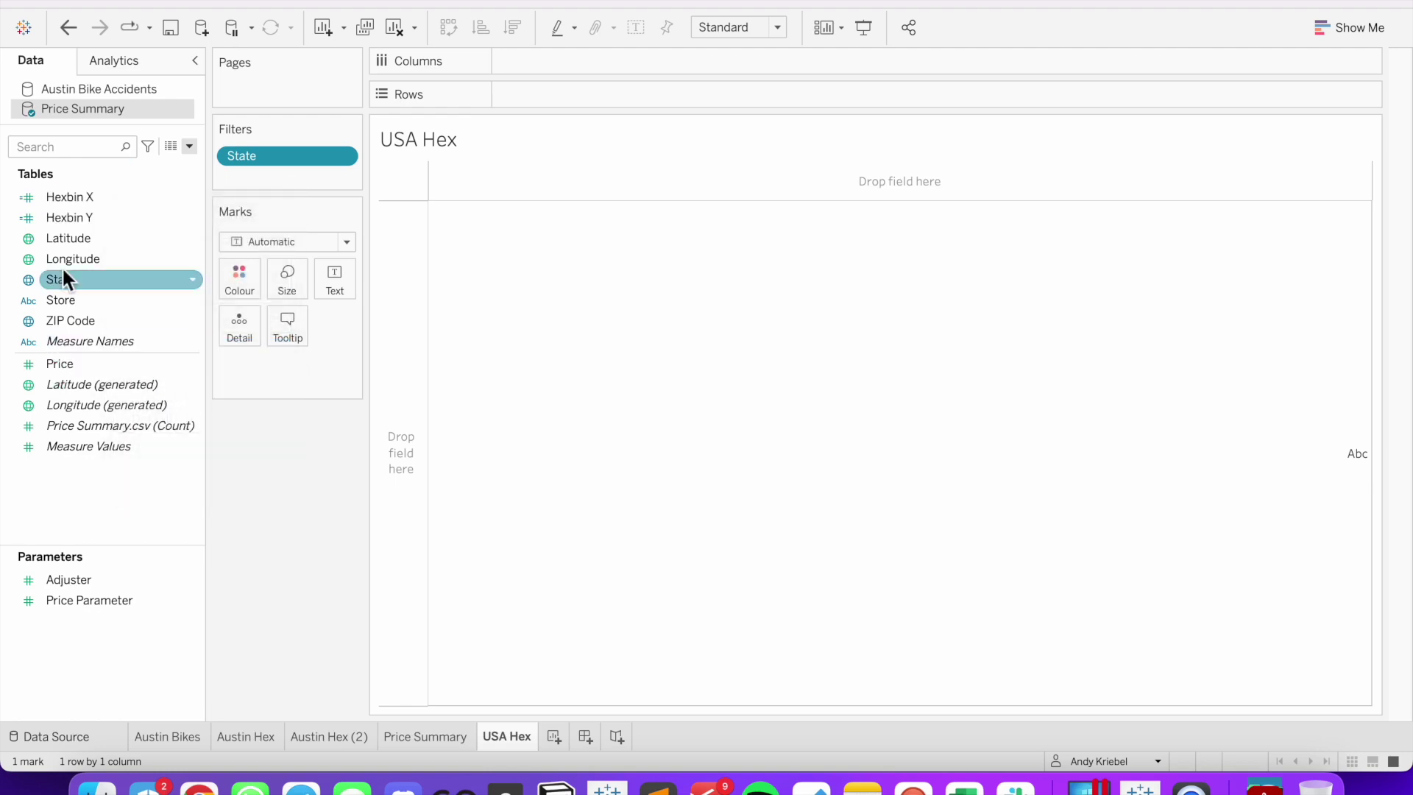
Give Hexbin X the Longitude role and Hexbin Y the Latitude role, then plot Hexbin X
click(26, 200)
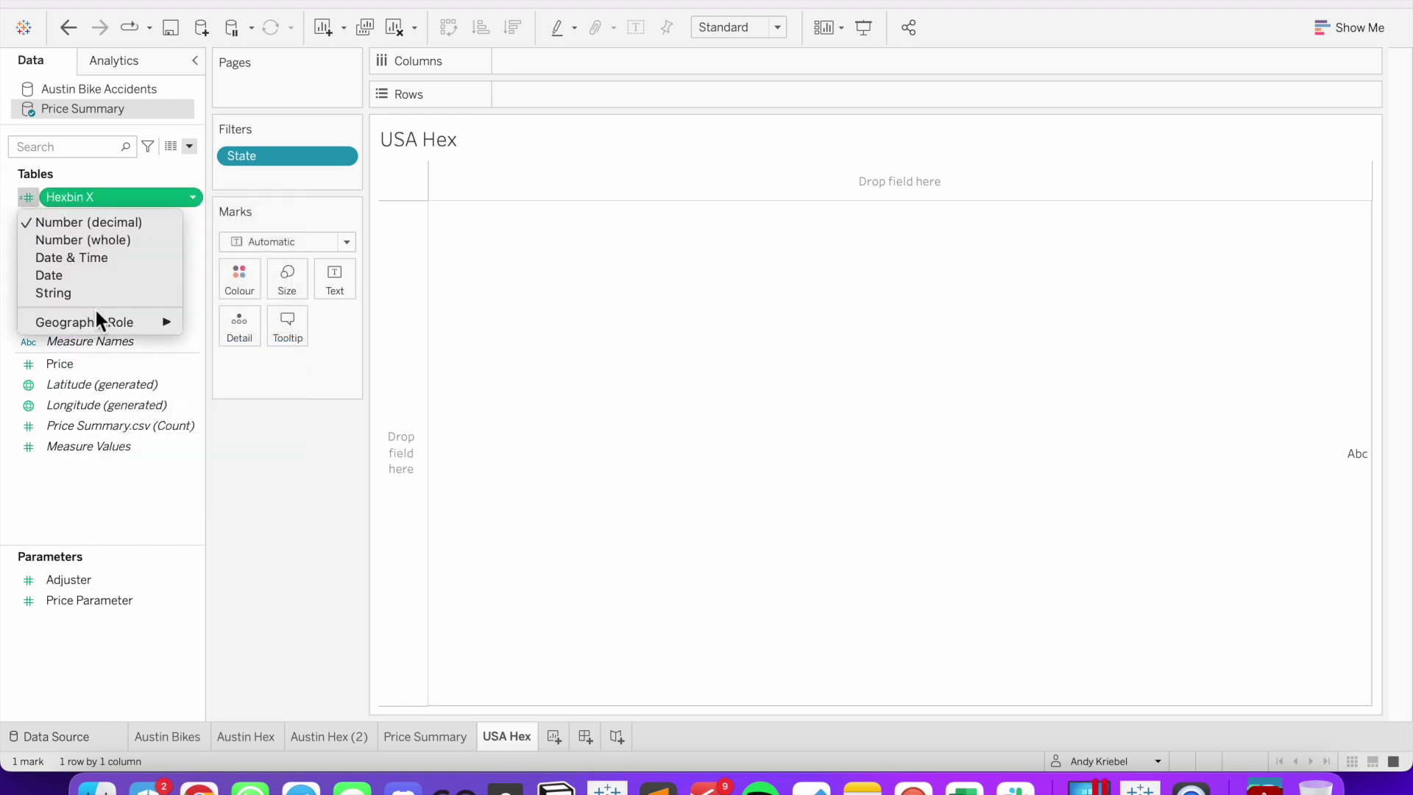
mouse_move(95, 321)
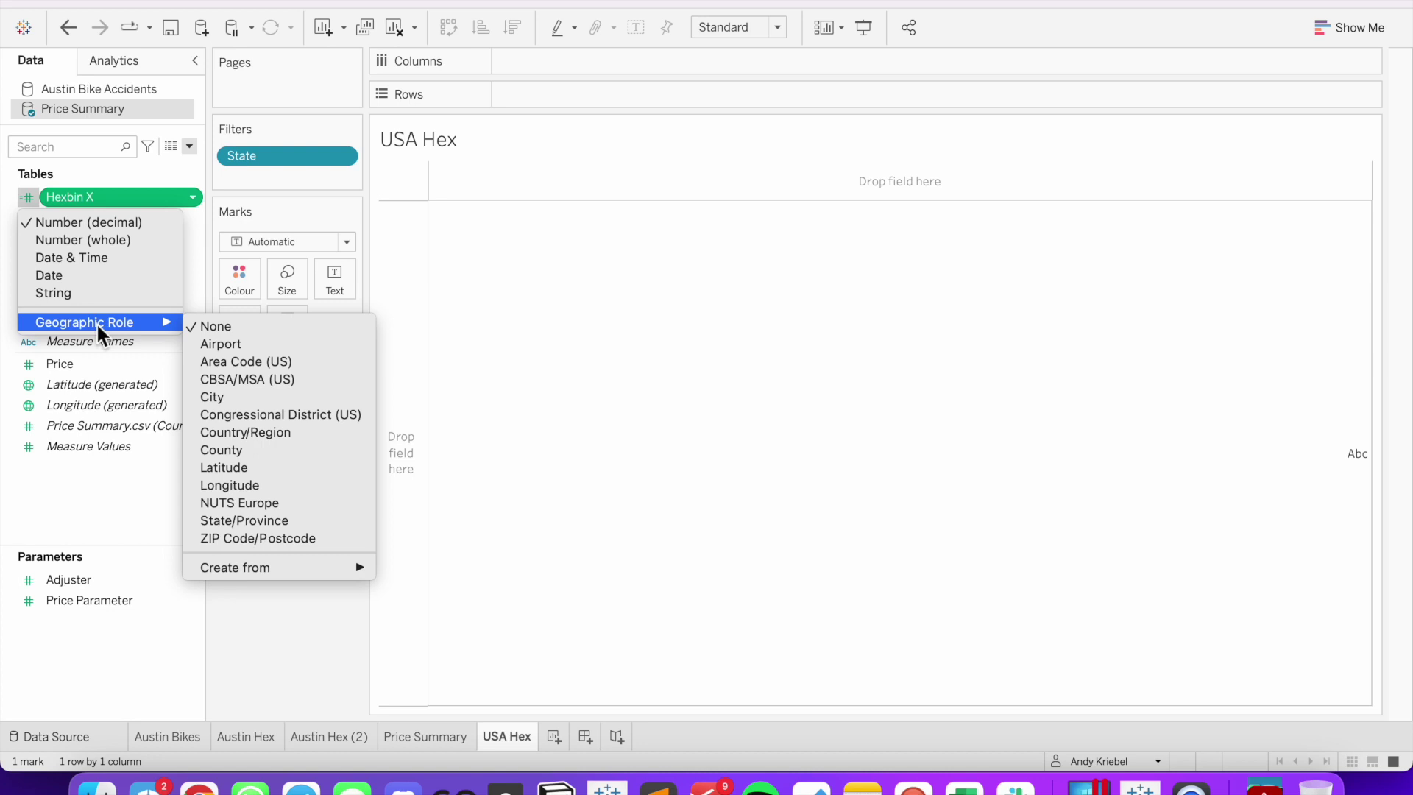
click(273, 485)
click(29, 218)
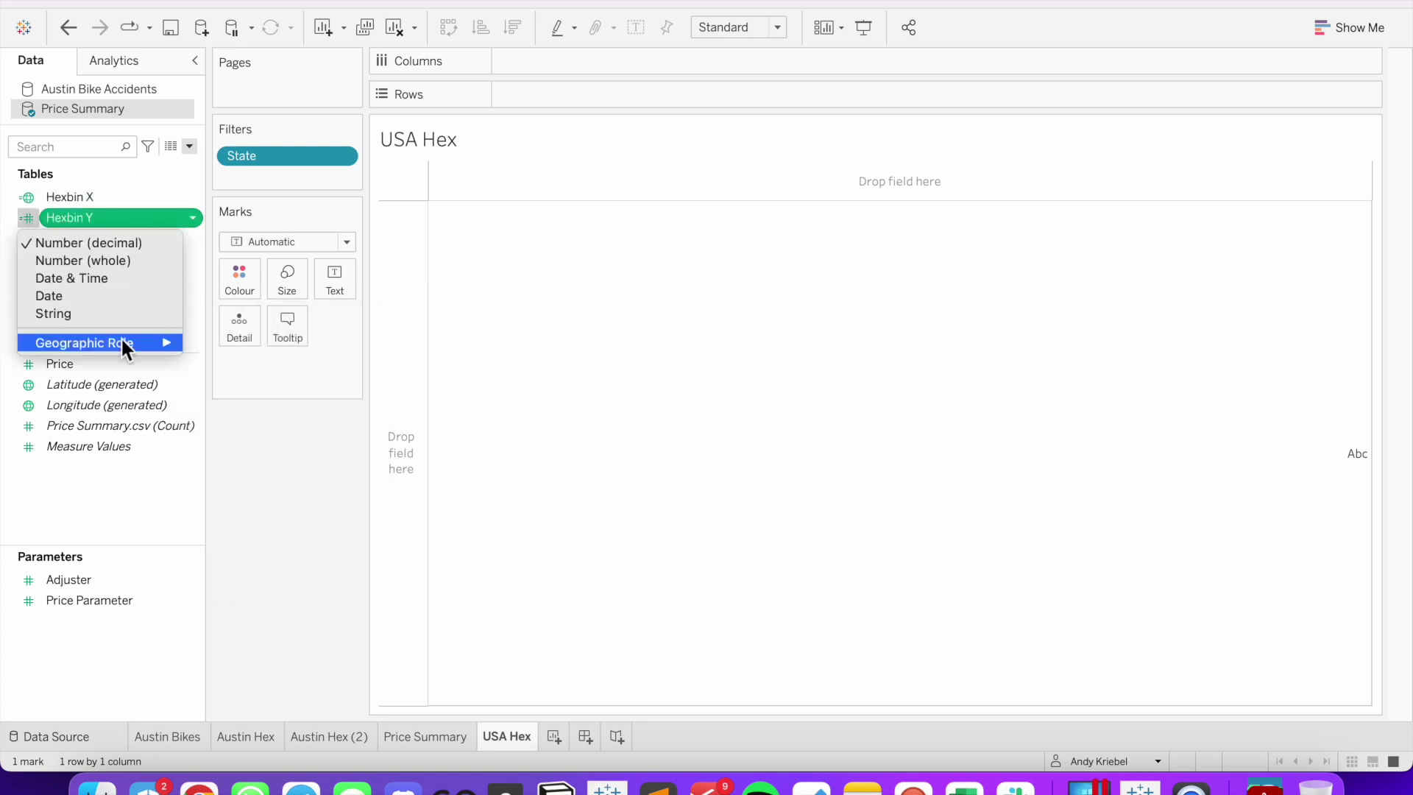
mouse_move(122, 340)
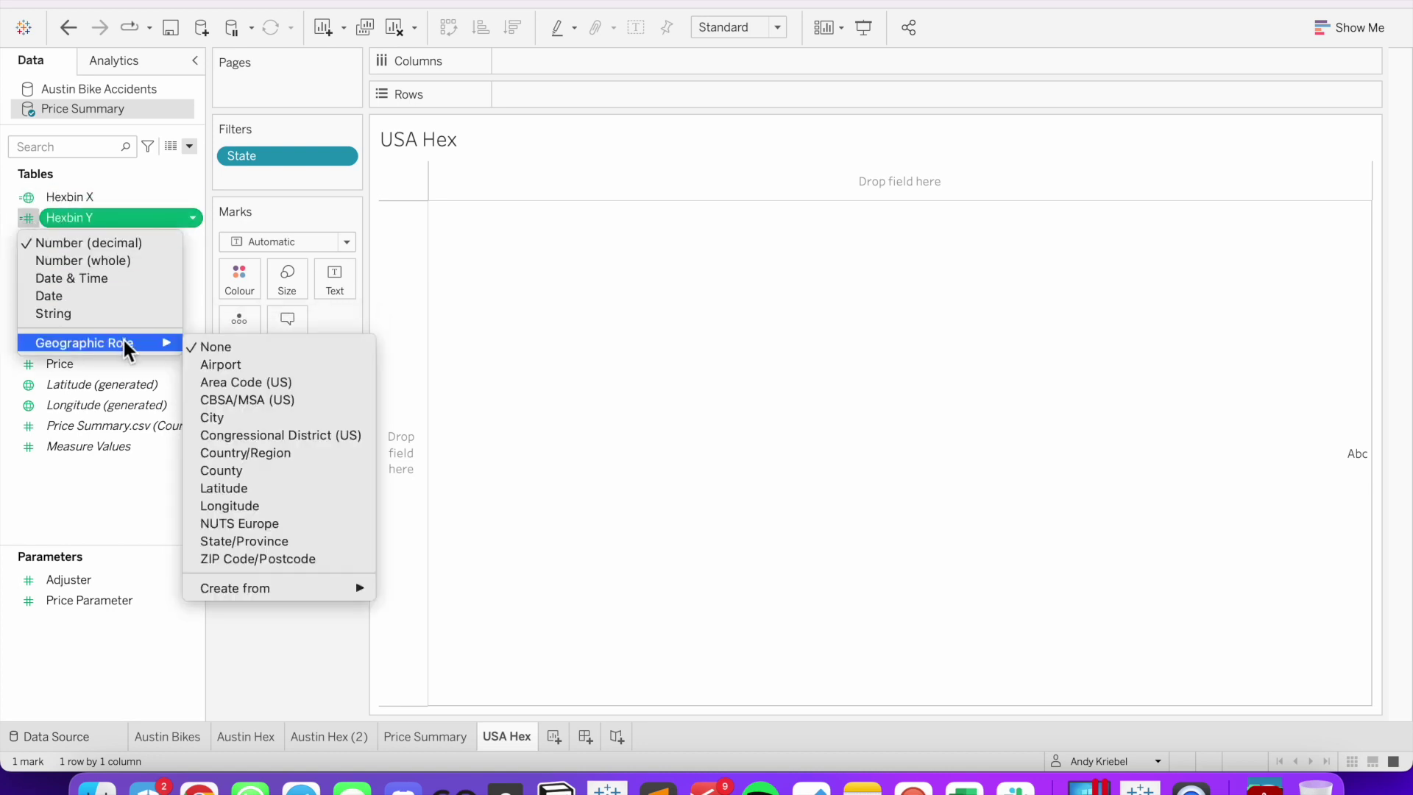
click(271, 487)
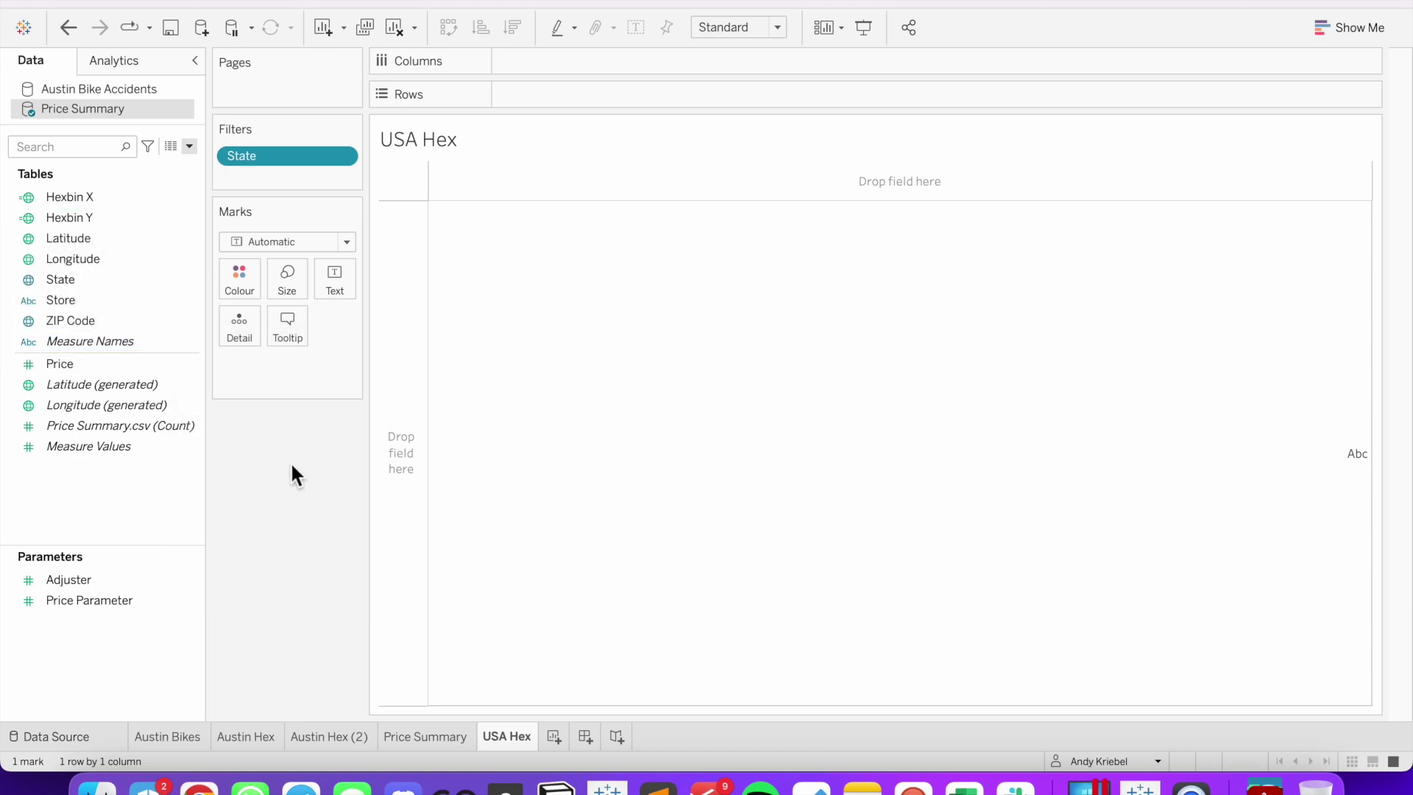
double_click(81, 197)
Plot Hexbin Y on Rows to form the USA map and show the Price Parameter control
double_click(89, 219)
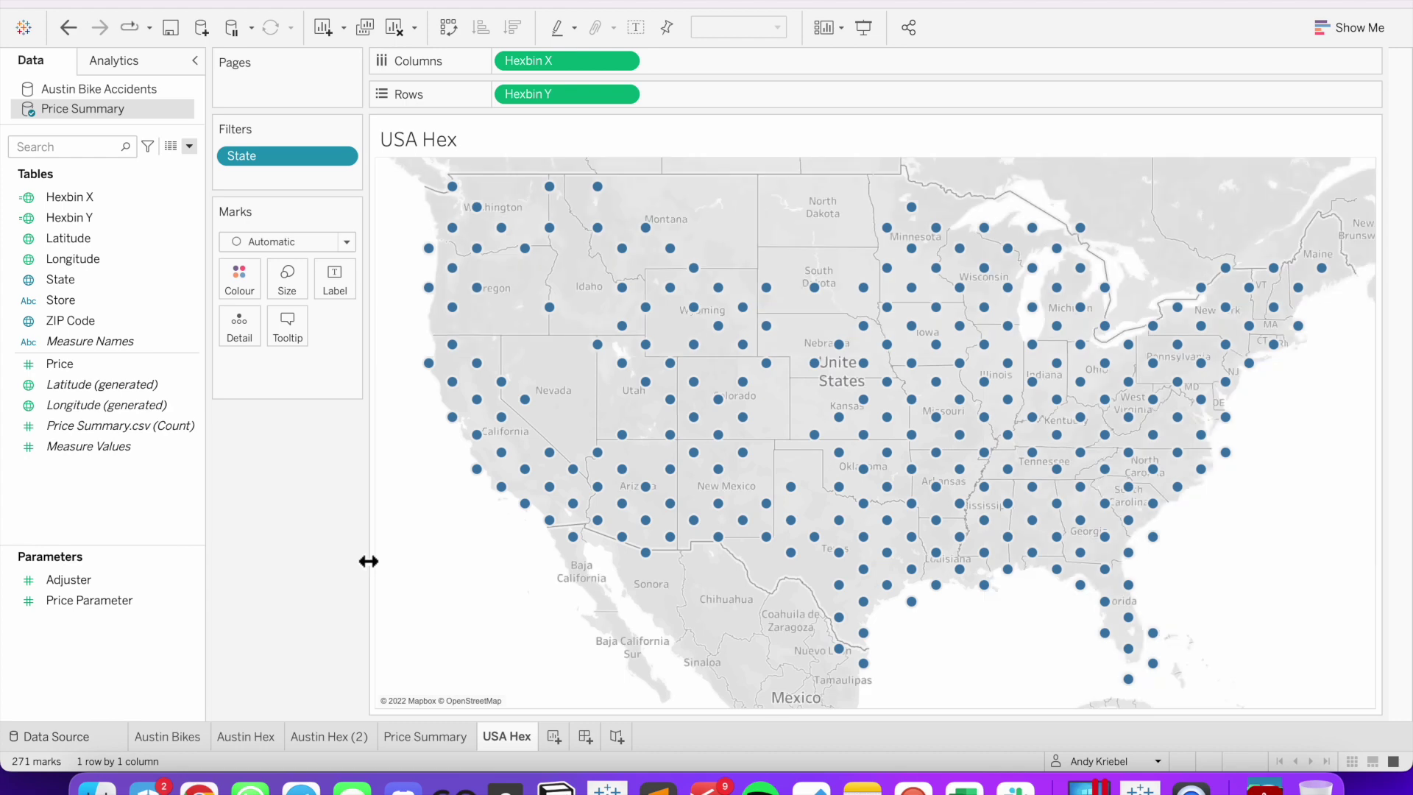
click(191, 586)
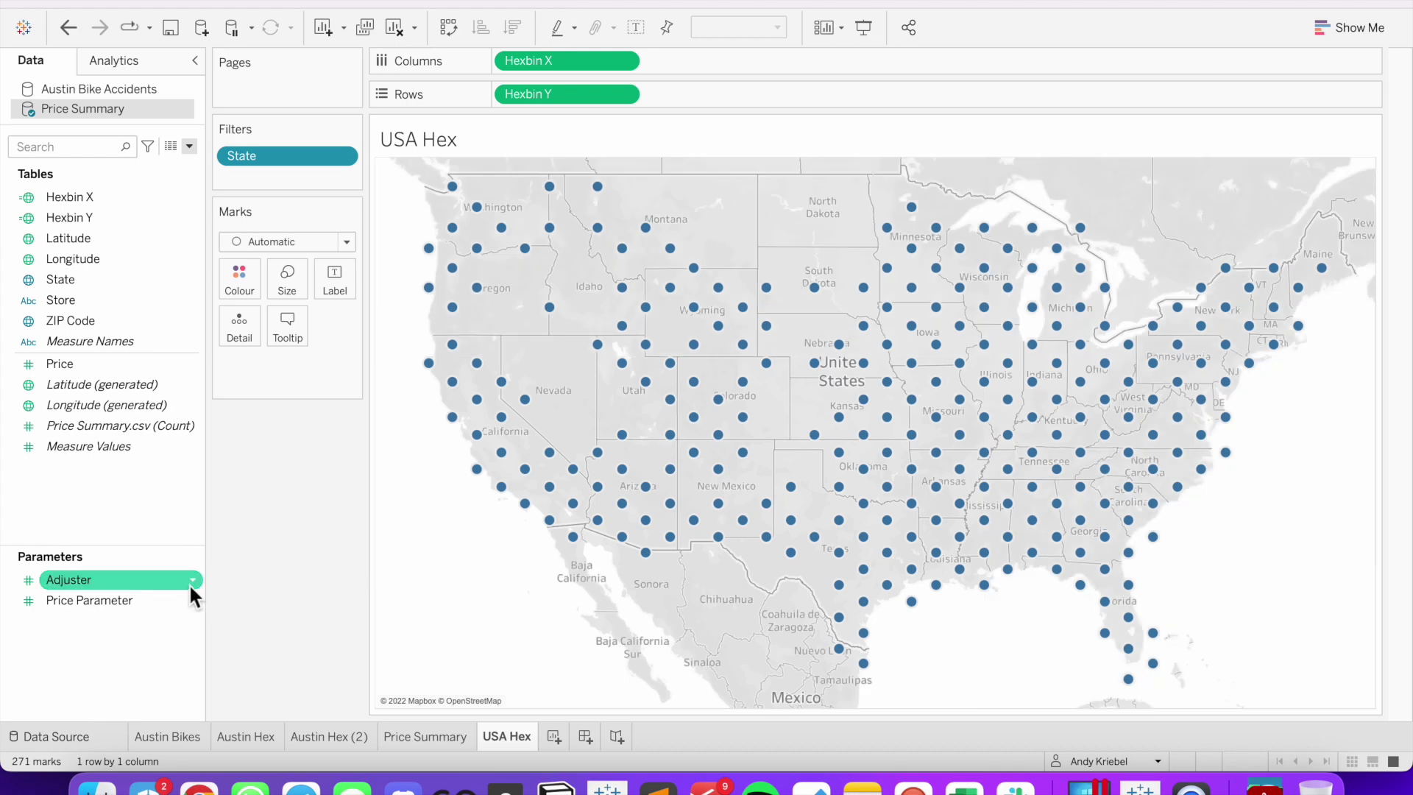
click(143, 599)
right_click(141, 600)
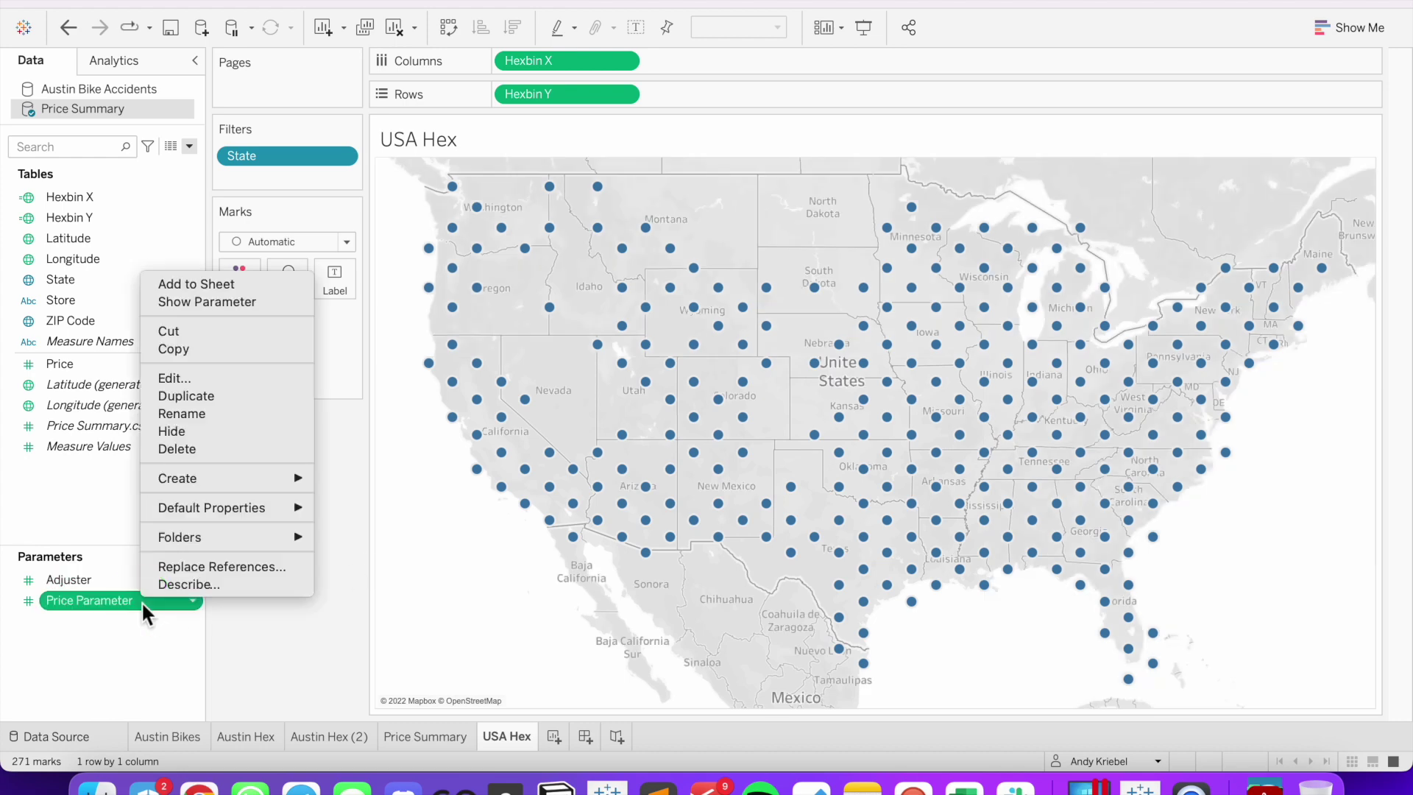
click(201, 303)
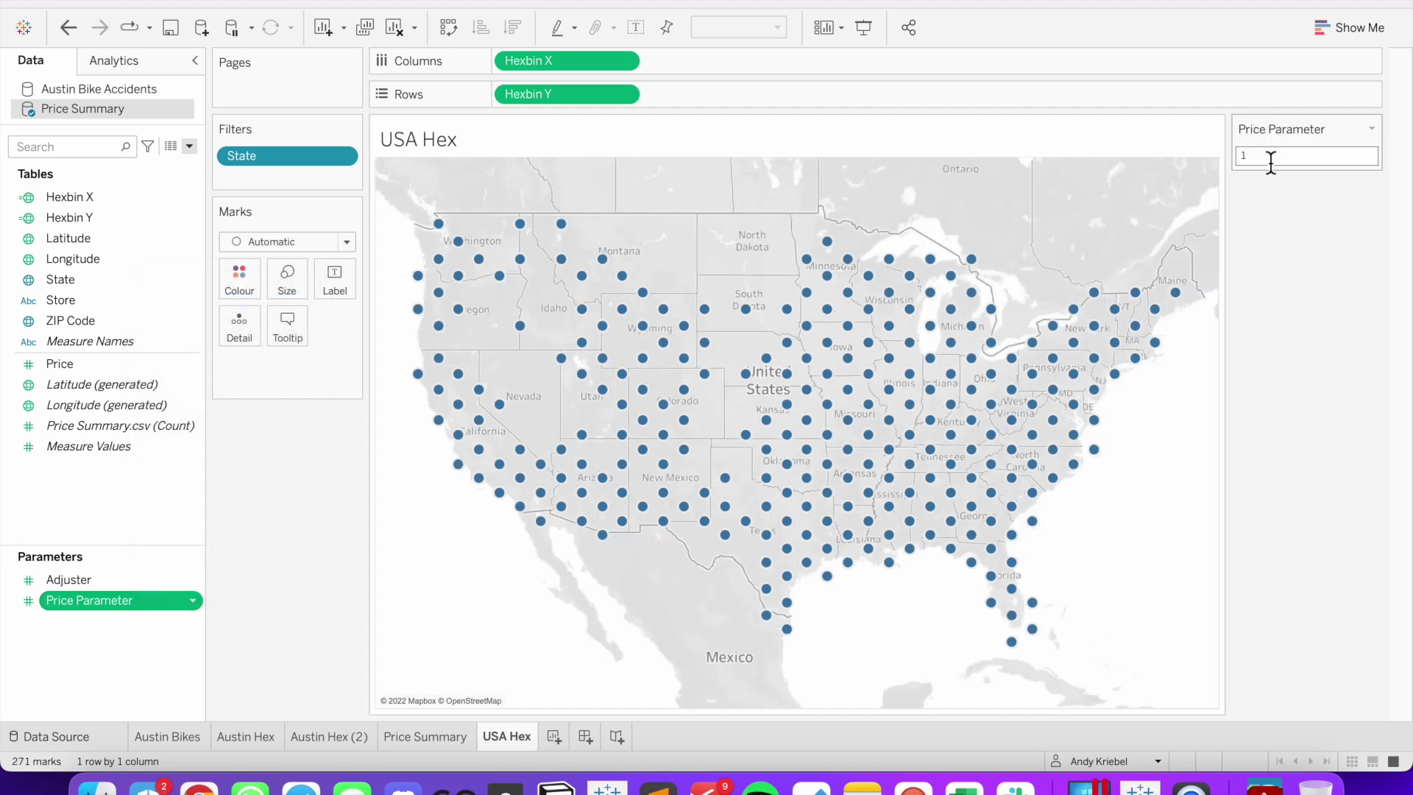
click(350, 736)
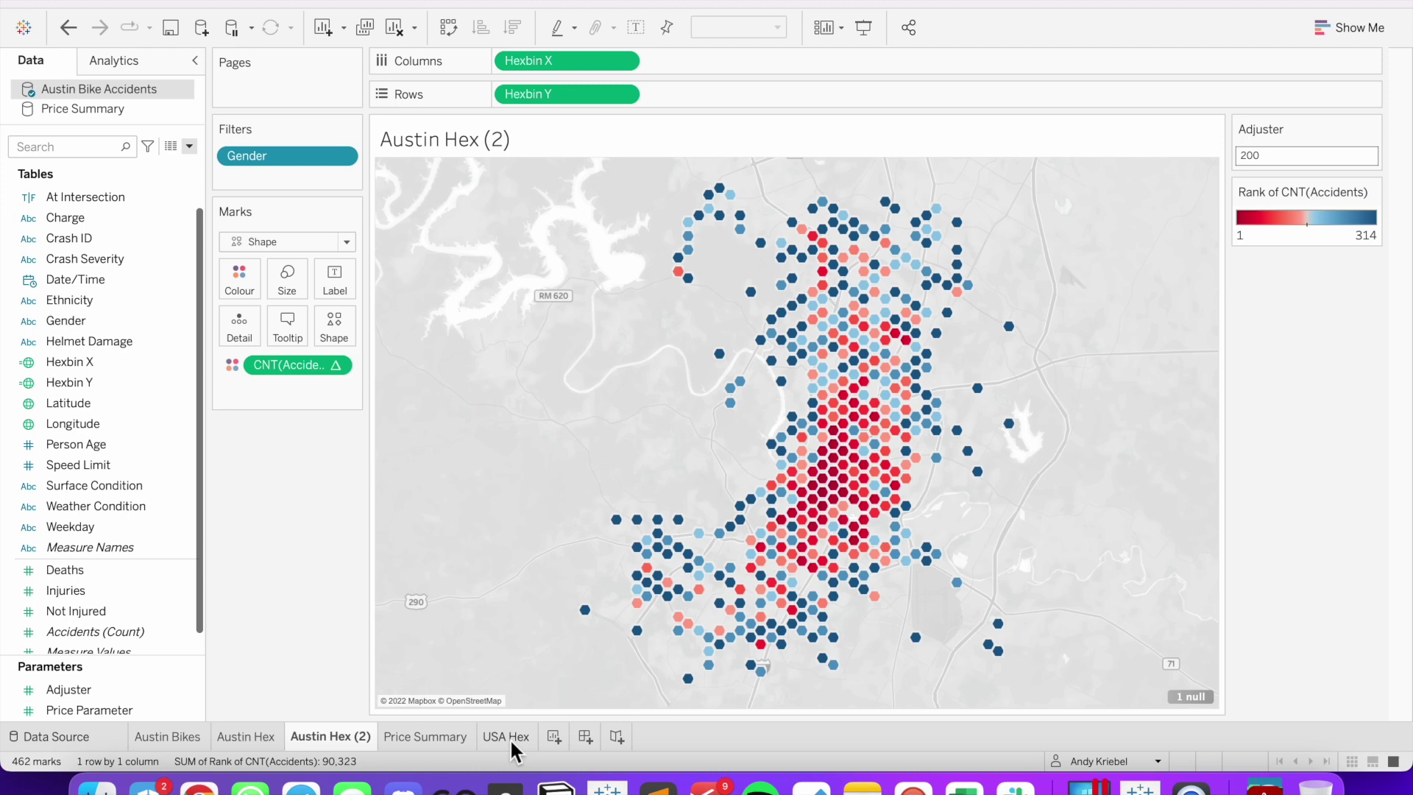
mouse_move(511, 741)
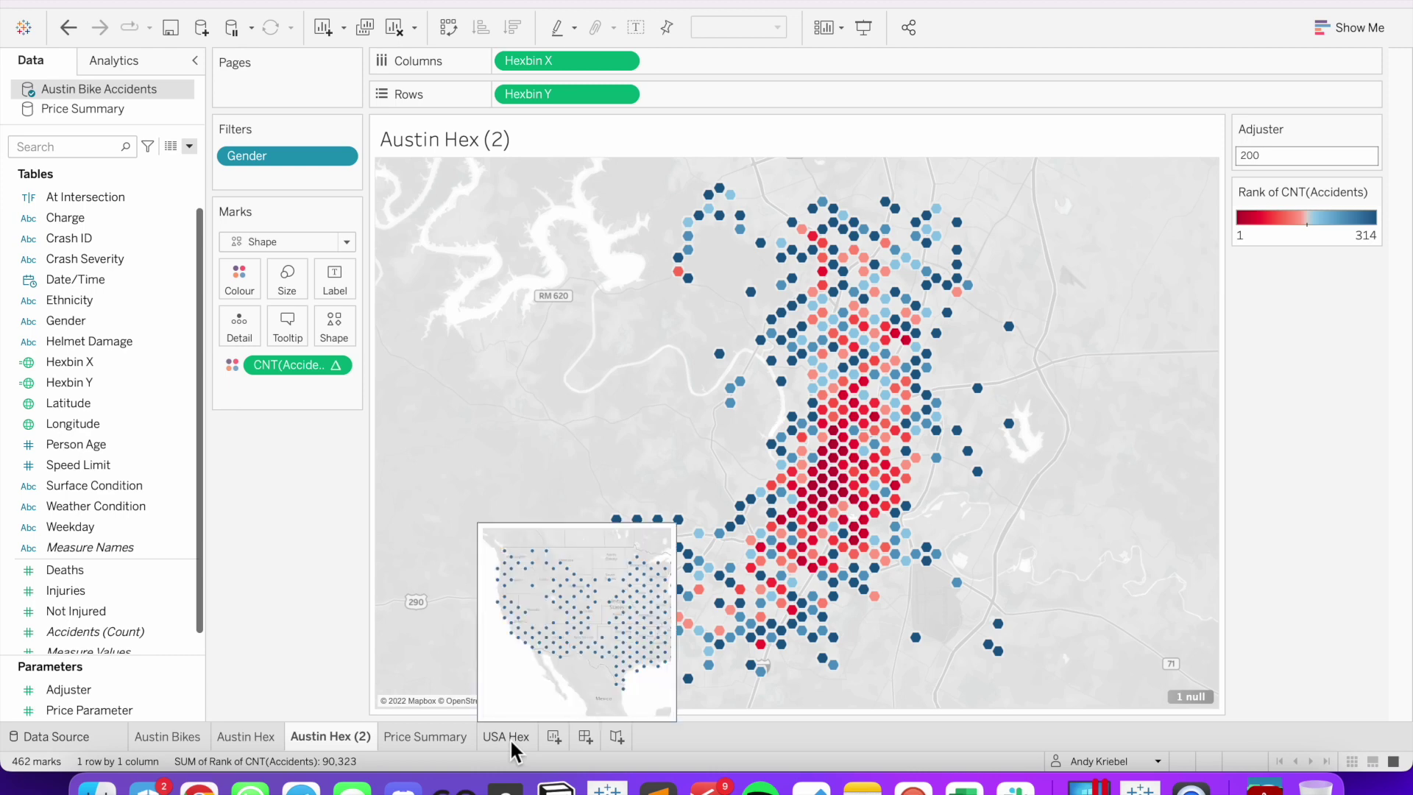
click(510, 737)
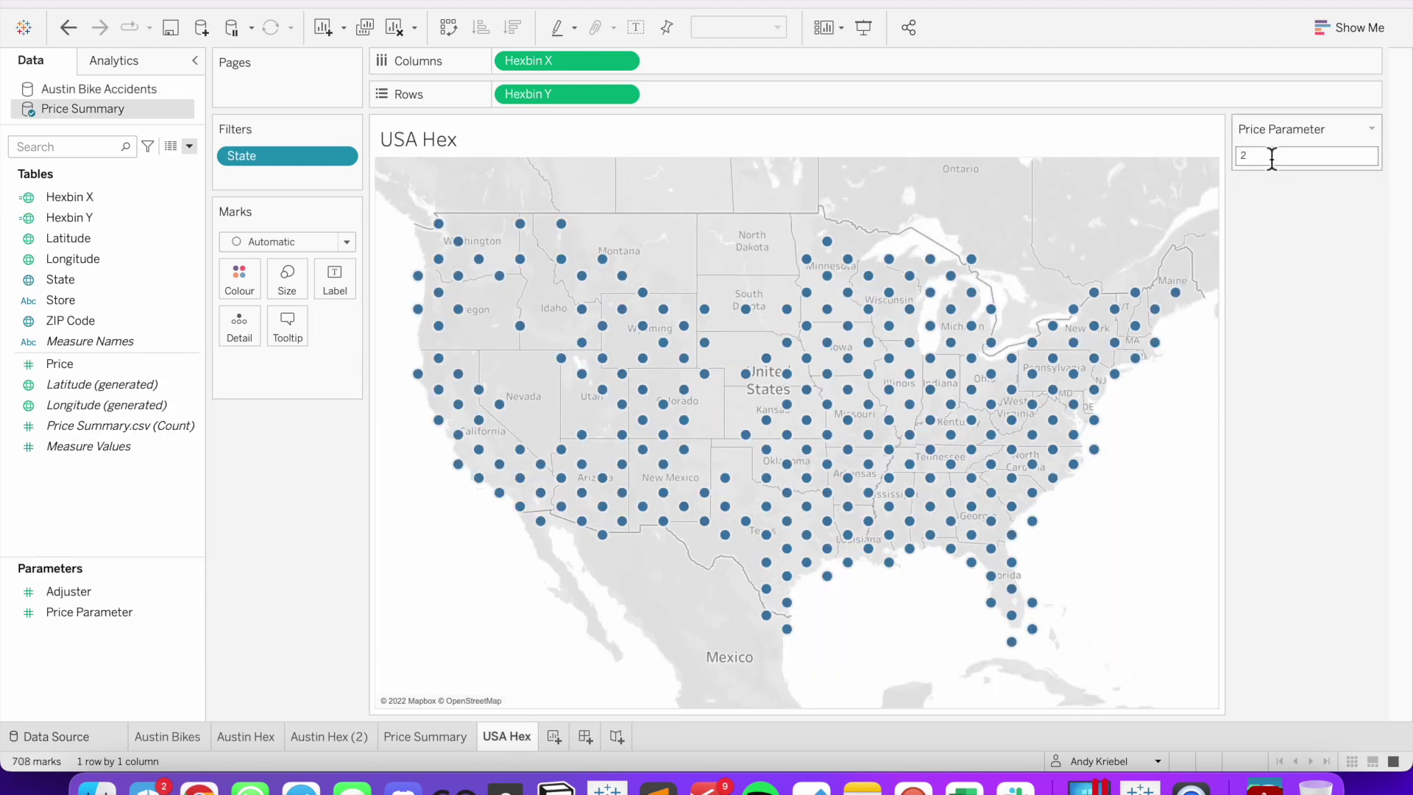
Set Price Parameter to 2 and colour the hex dots by AVG(Price)
click(1272, 158)
text(2)
key(Return)
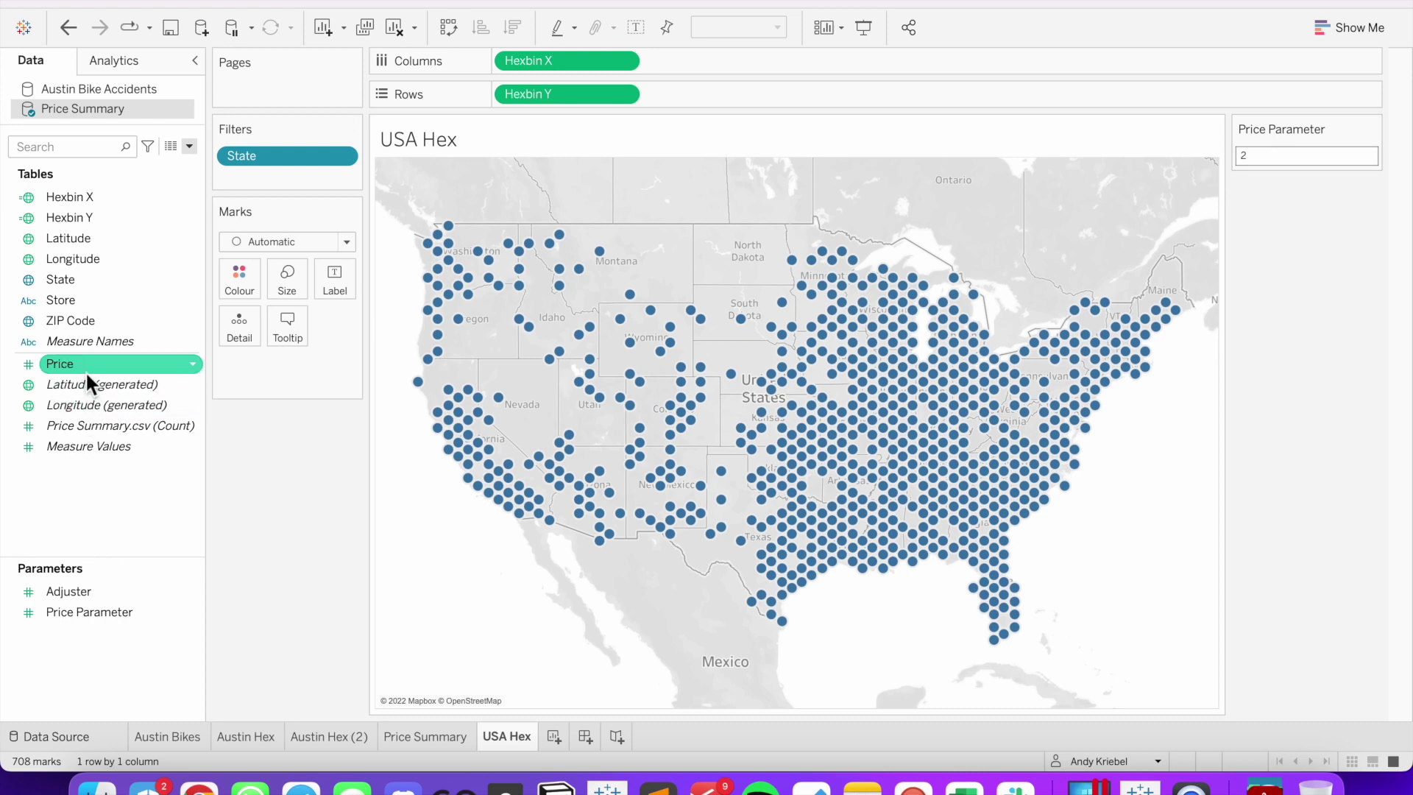
drag(85, 368, 240, 282)
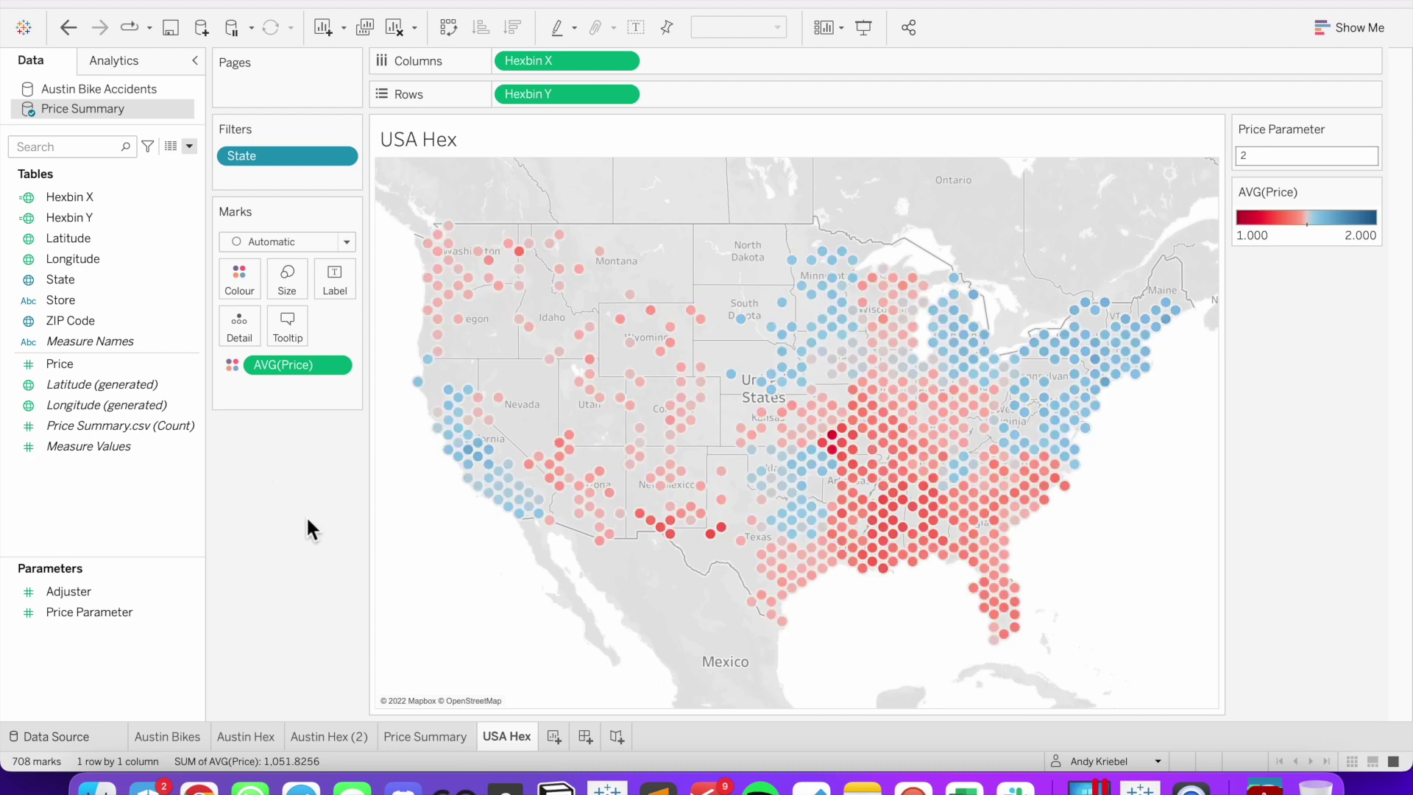